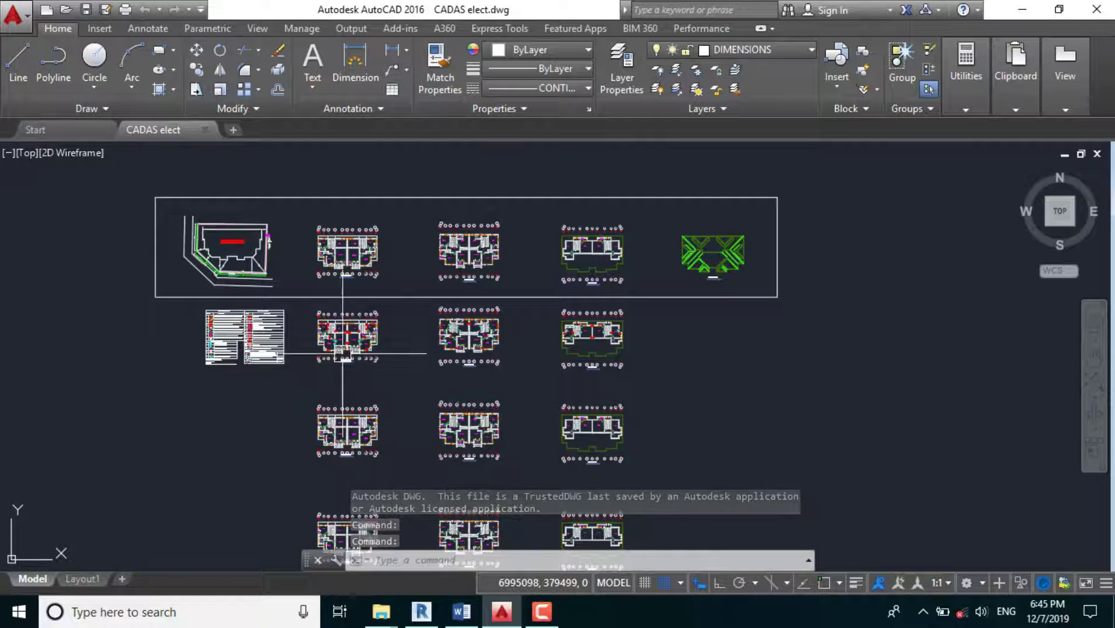
# Zoom in and out around the CADAS elect floor plans to review them.
pyautogui.scroll(2, 332, 337)
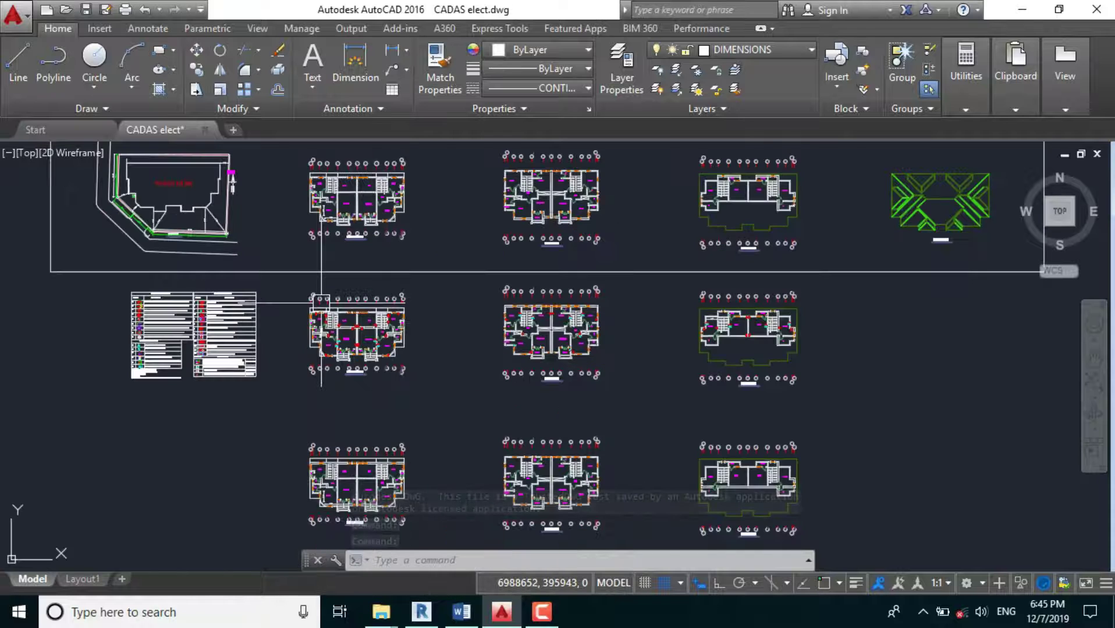
pyautogui.scroll(2, 323, 314)
pyautogui.scroll(2, 328, 381)
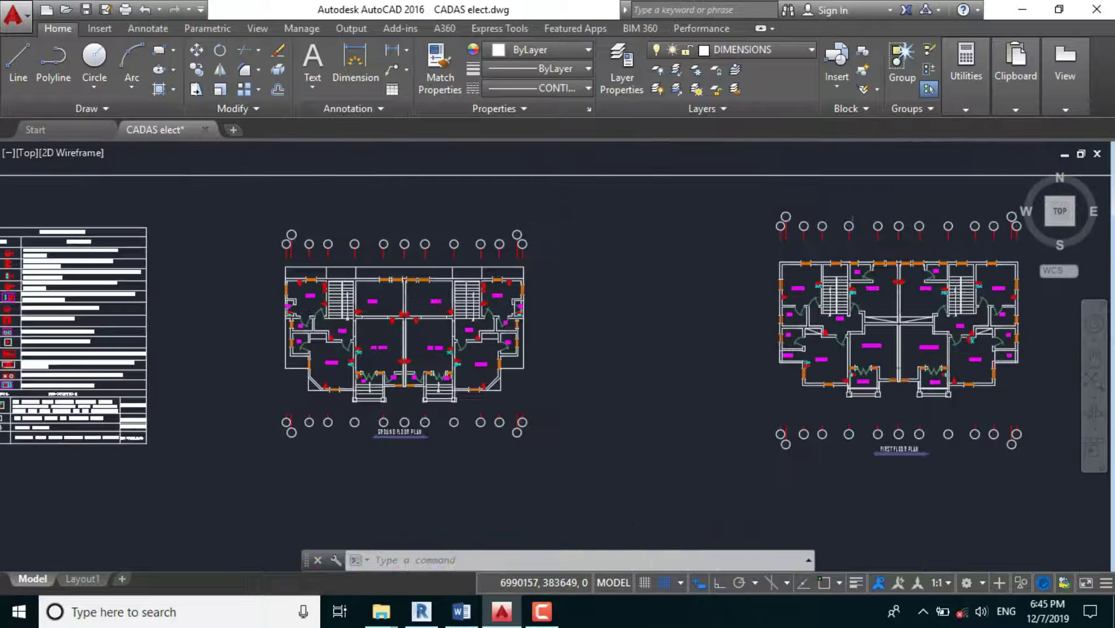
pyautogui.scroll(3, 391, 411)
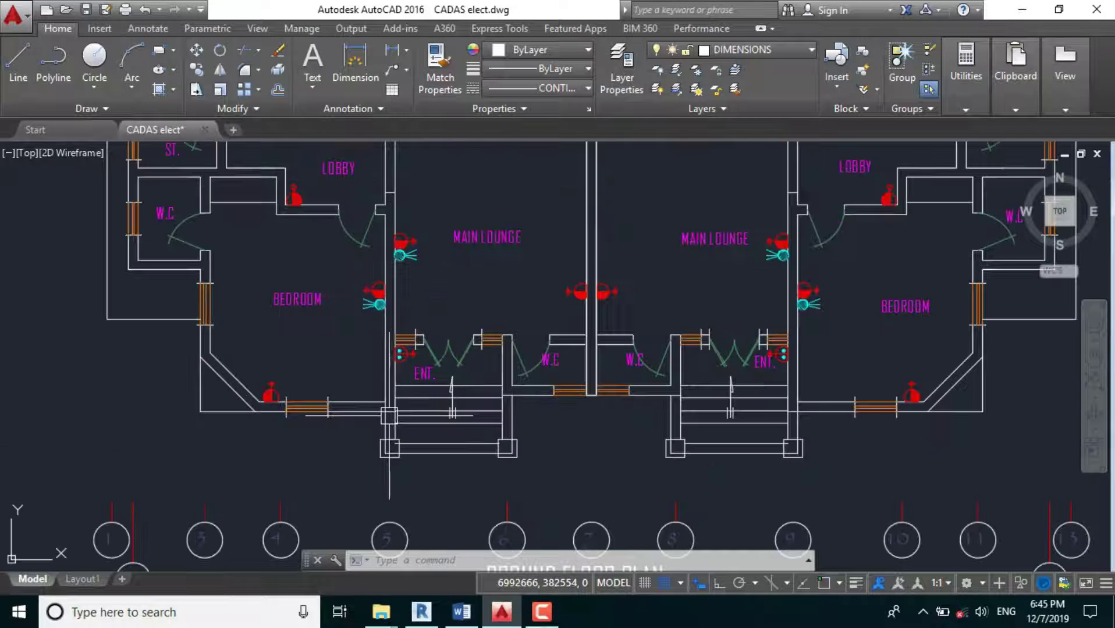
pyautogui.scroll(-2, 393, 422)
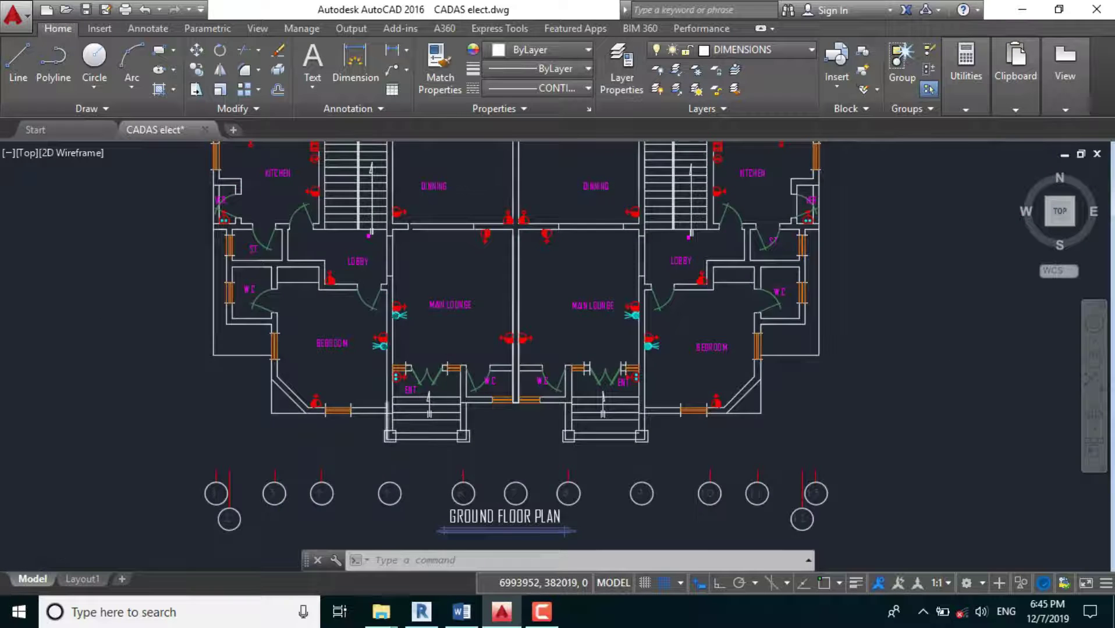
pyautogui.scroll(-5, 316, 378)
pyautogui.scroll(3, 379, 419)
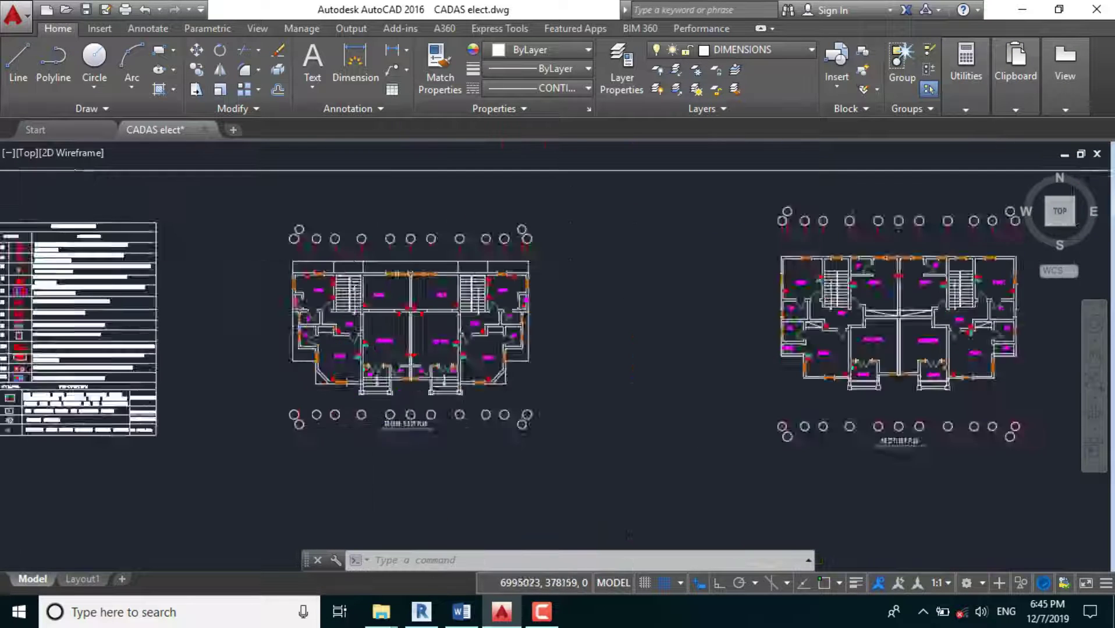
pyautogui.scroll(2, 352, 326)
pyautogui.scroll(2, 345, 416)
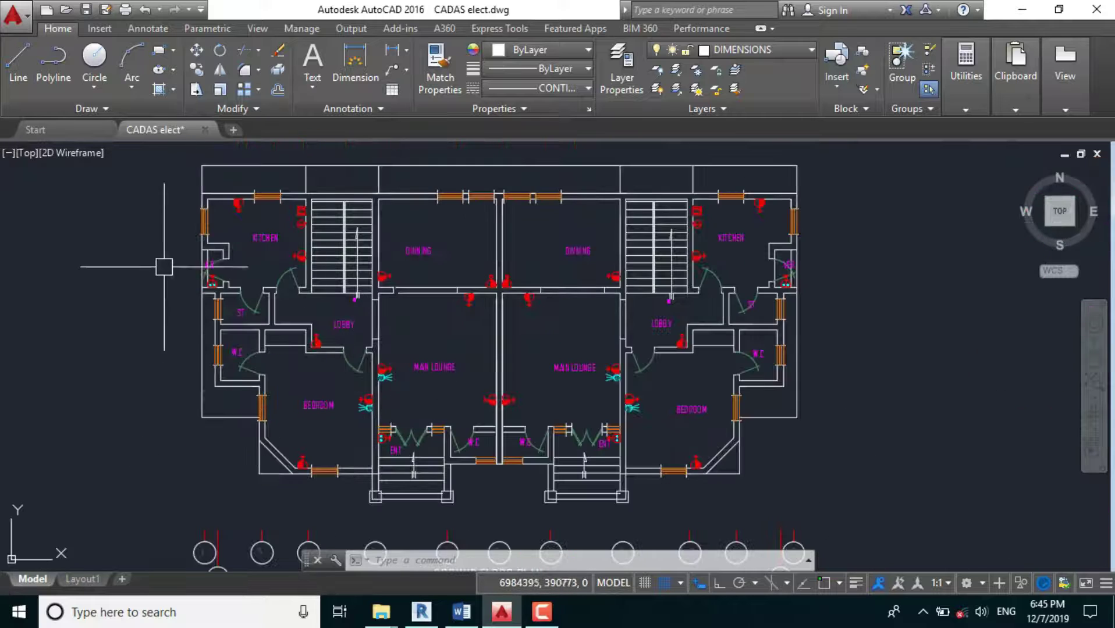
pyautogui.scroll(4, 210, 221)
pyautogui.scroll(-3, 291, 270)
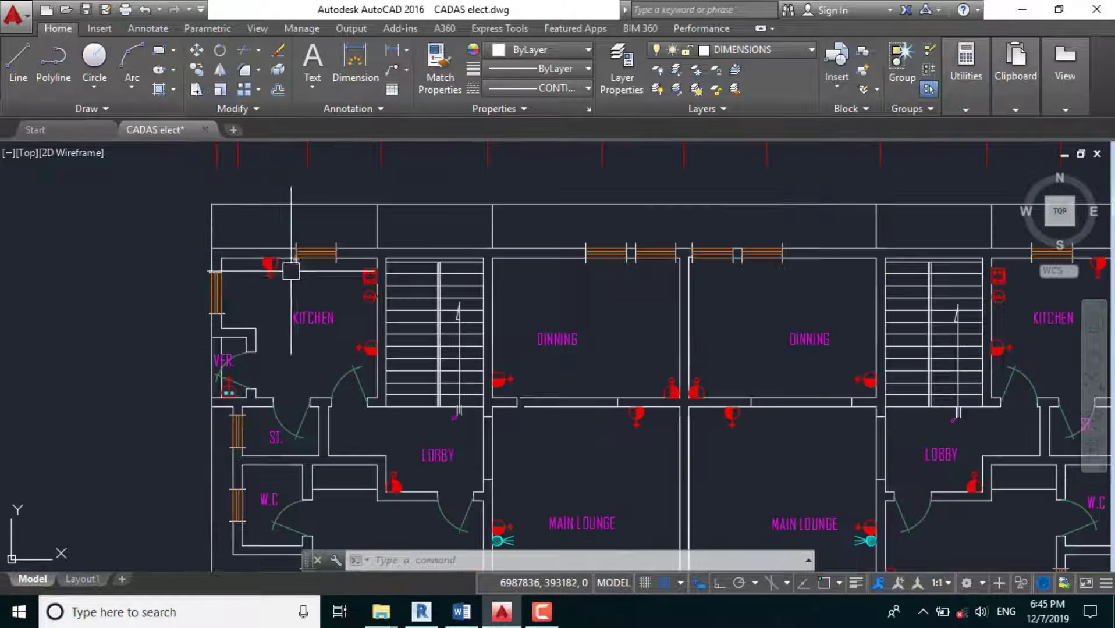
pyautogui.scroll(2, 262, 261)
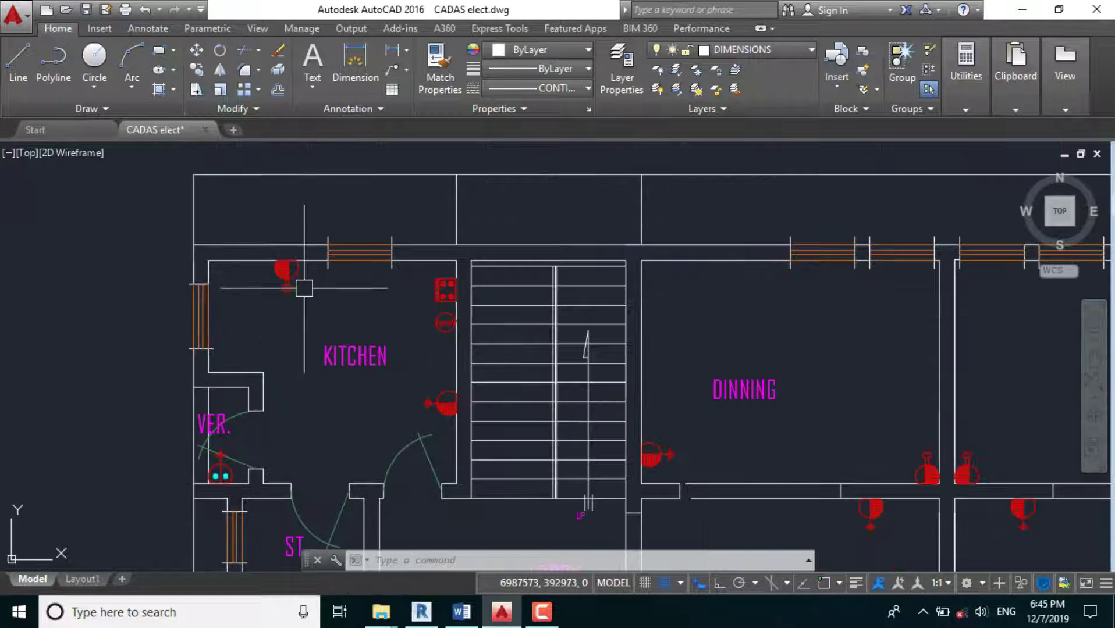
pyautogui.scroll(-4, 303, 288)
pyautogui.scroll(5, 373, 360)
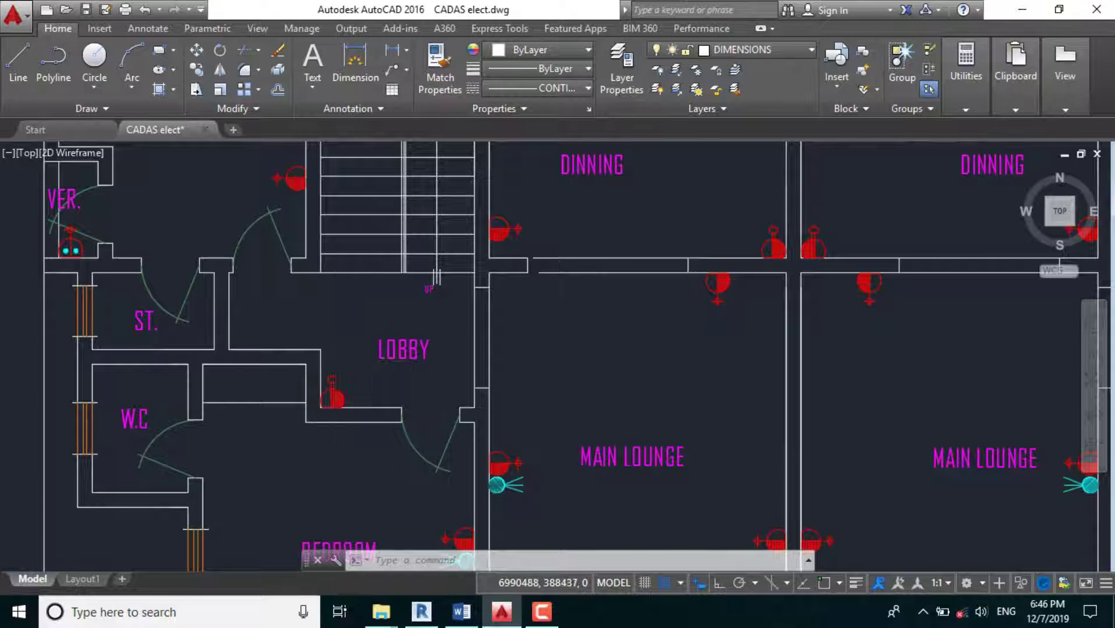
pyautogui.scroll(-2, 342, 356)
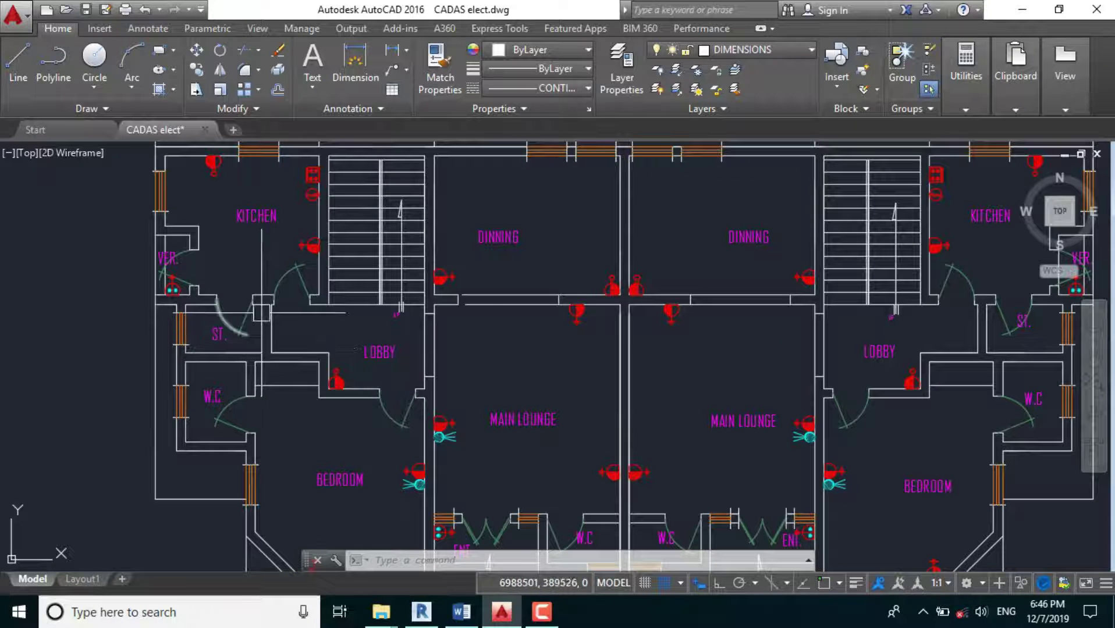
pyautogui.scroll(-4, 261, 247)
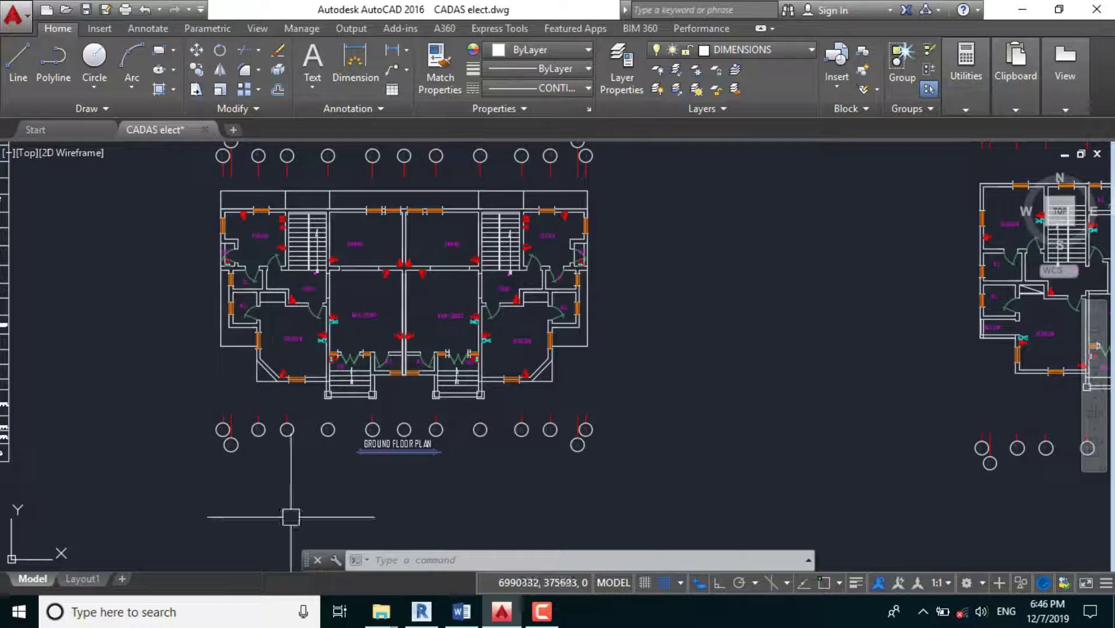
pyautogui.scroll(-4, 262, 380)
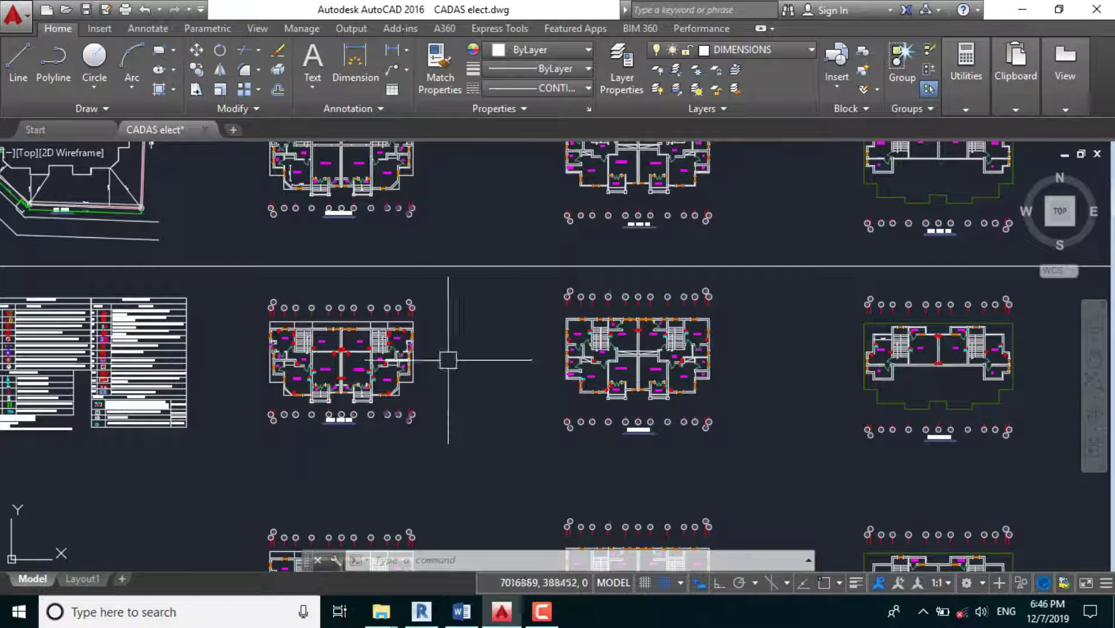
pyautogui.scroll(-3, 448, 360)
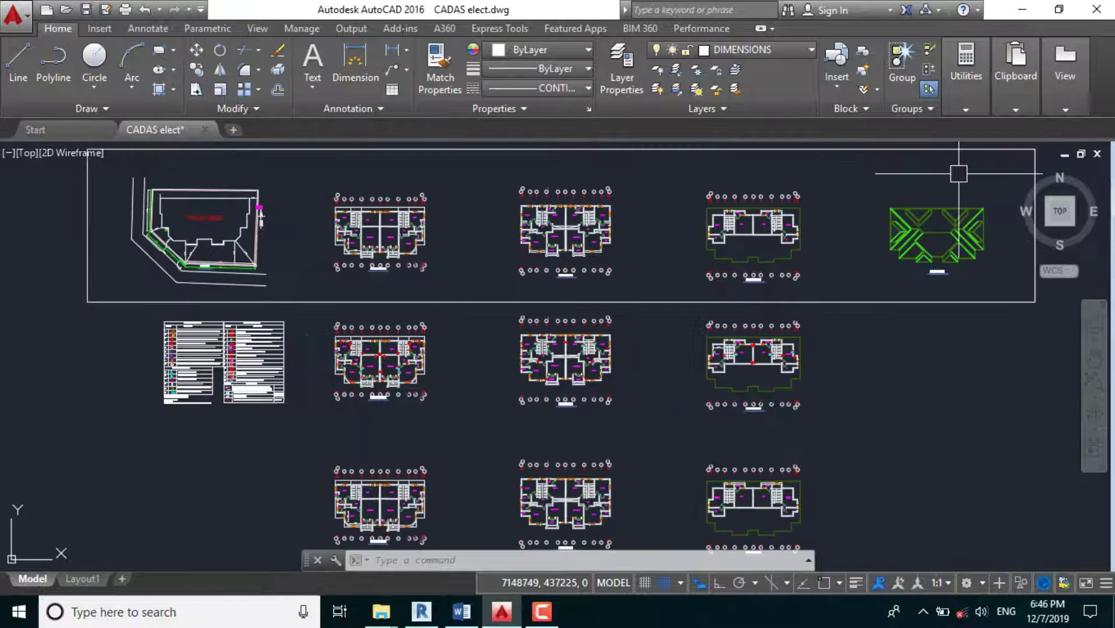
# Minimize AutoCAD and open CADAS mech.dwg from the project folder.
pyautogui.click(1018, 11)
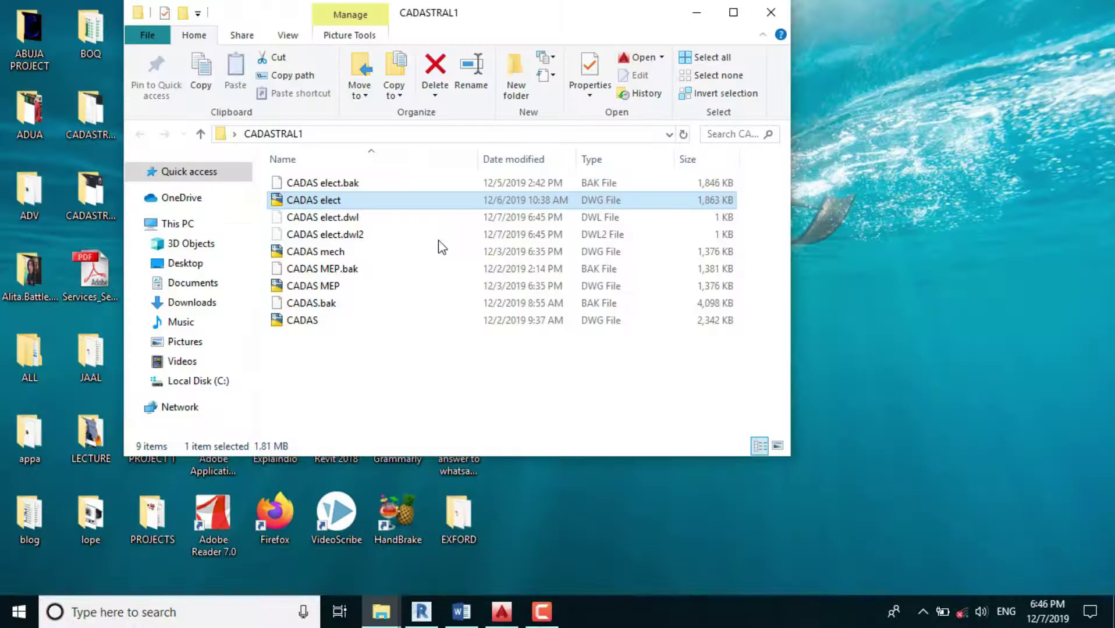
pyautogui.click(309, 256)
pyautogui.doubleClick(307, 256)
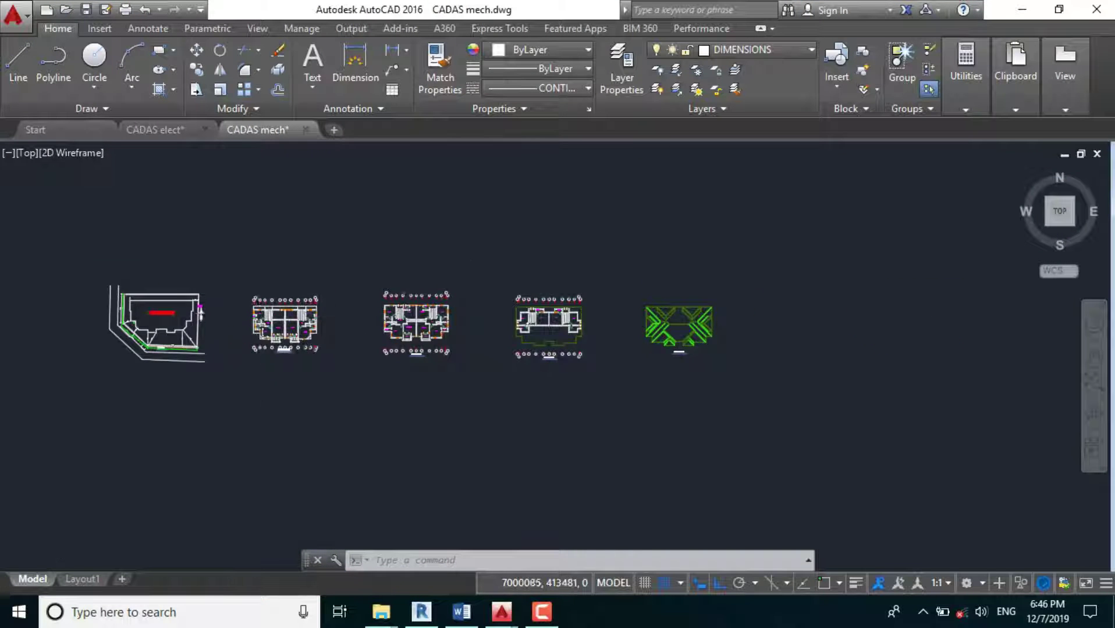
# Window-select the three floor plans in CADAS mech.
pyautogui.scroll(2, 289, 347)
pyautogui.click(201, 219)
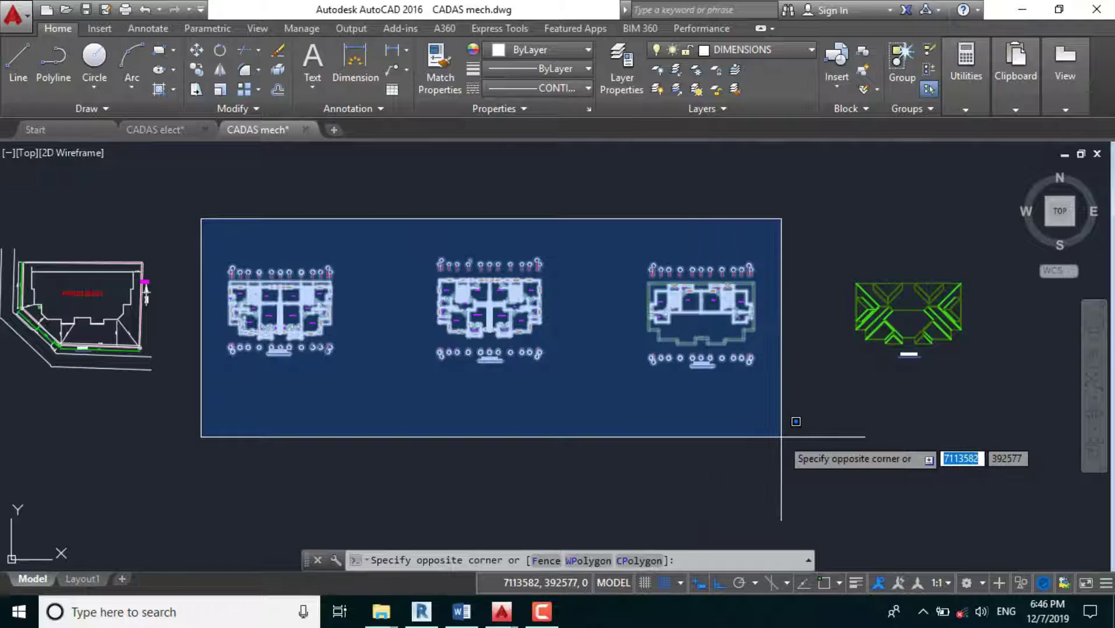
pyautogui.click(221, 242)
pyautogui.scroll(5, 224, 244)
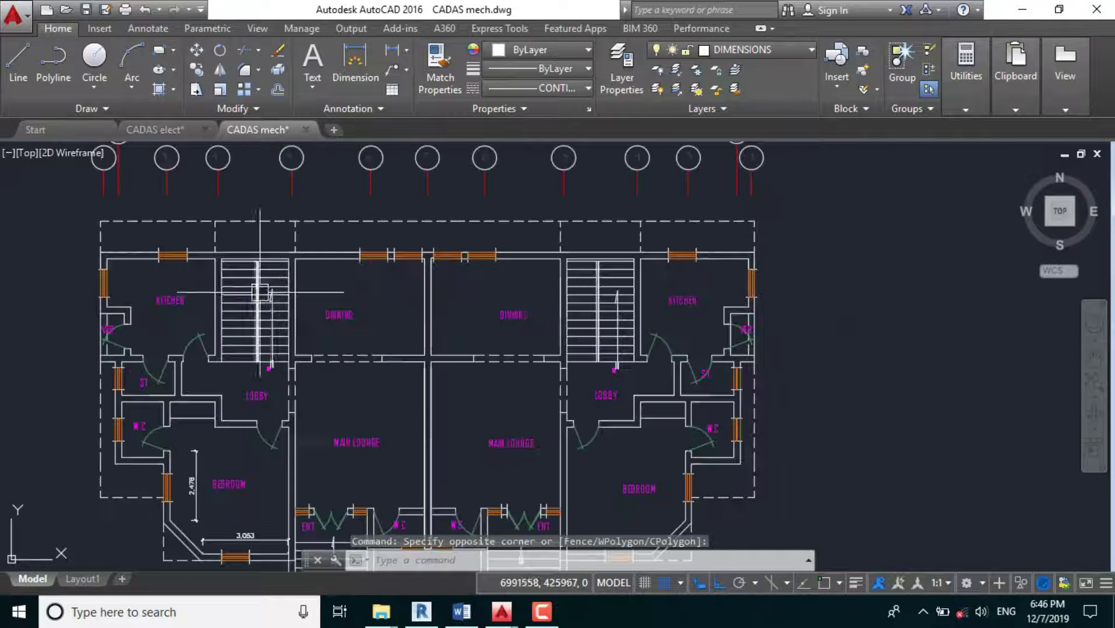
pyautogui.scroll(-6, 229, 251)
pyautogui.click(227, 249)
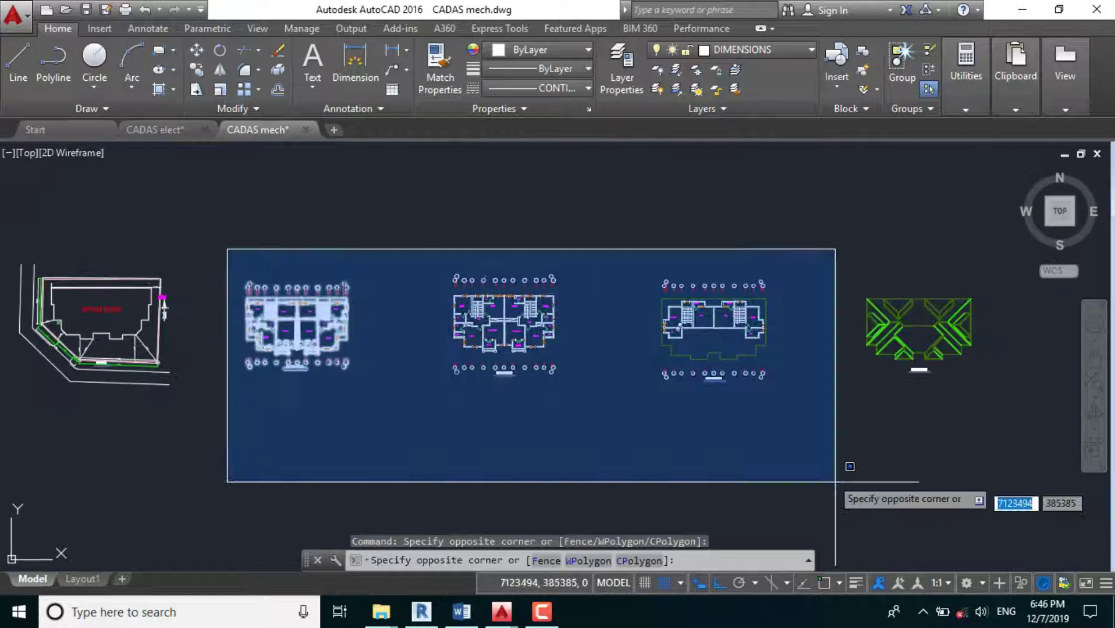
pyautogui.click(800, 430)
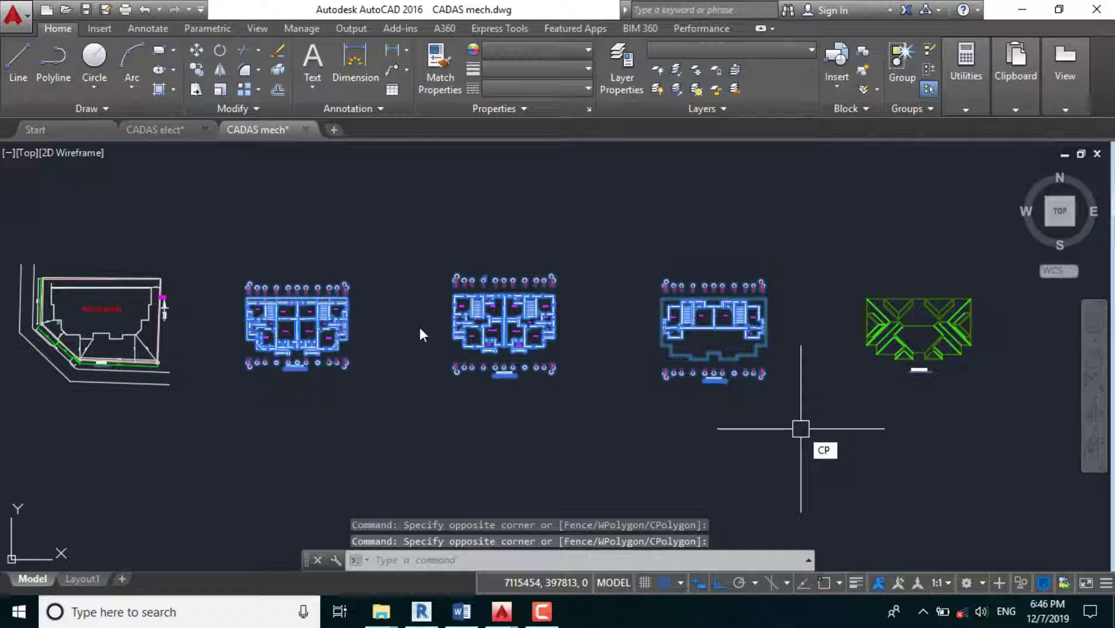
# Copy the selected plans with CP into a second row directly below the originals.
pyautogui.write('CP')
pyautogui.press('Return')
pyautogui.click(411, 378)
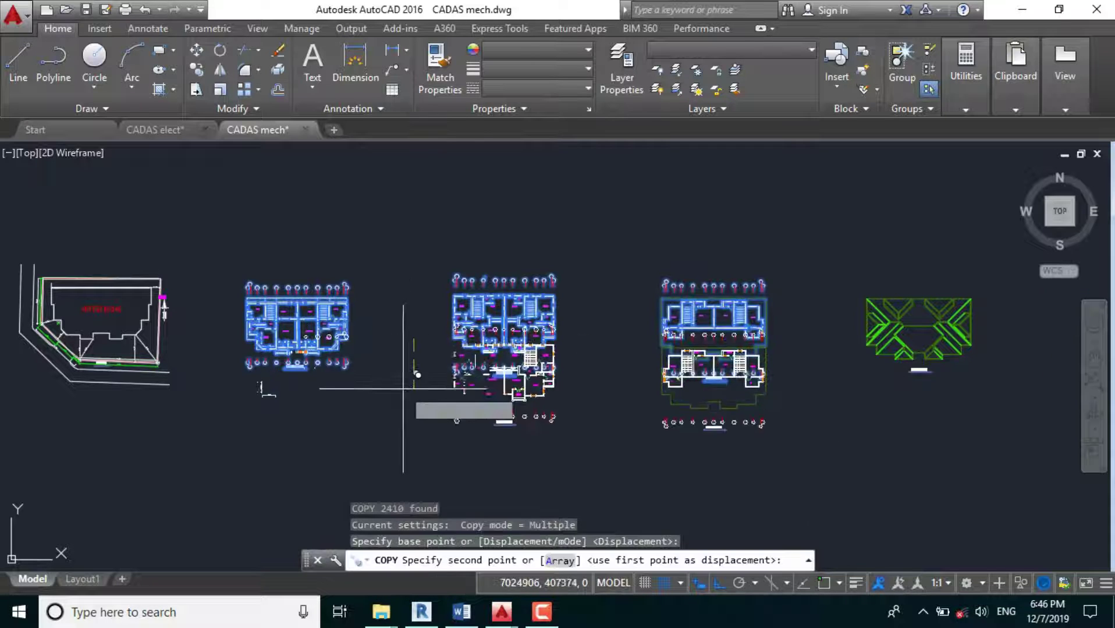
pyautogui.scroll(-4, 410, 311)
pyautogui.scroll(2, 413, 315)
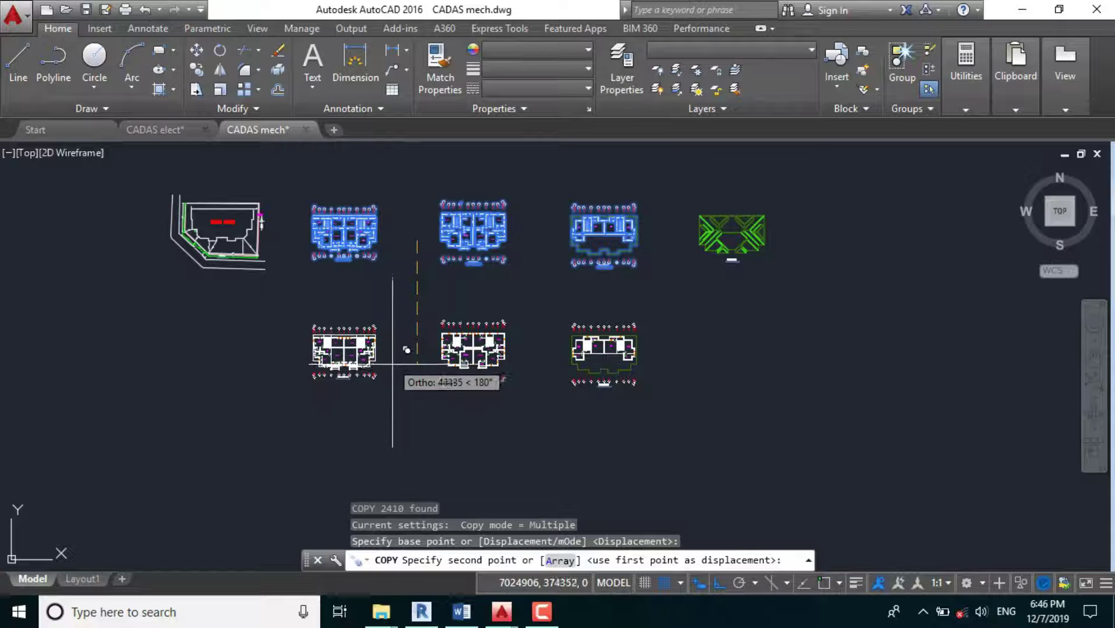
pyautogui.click(411, 342)
pyautogui.press('Escape')
pyautogui.press('Escape')
pyautogui.scroll(8, 401, 326)
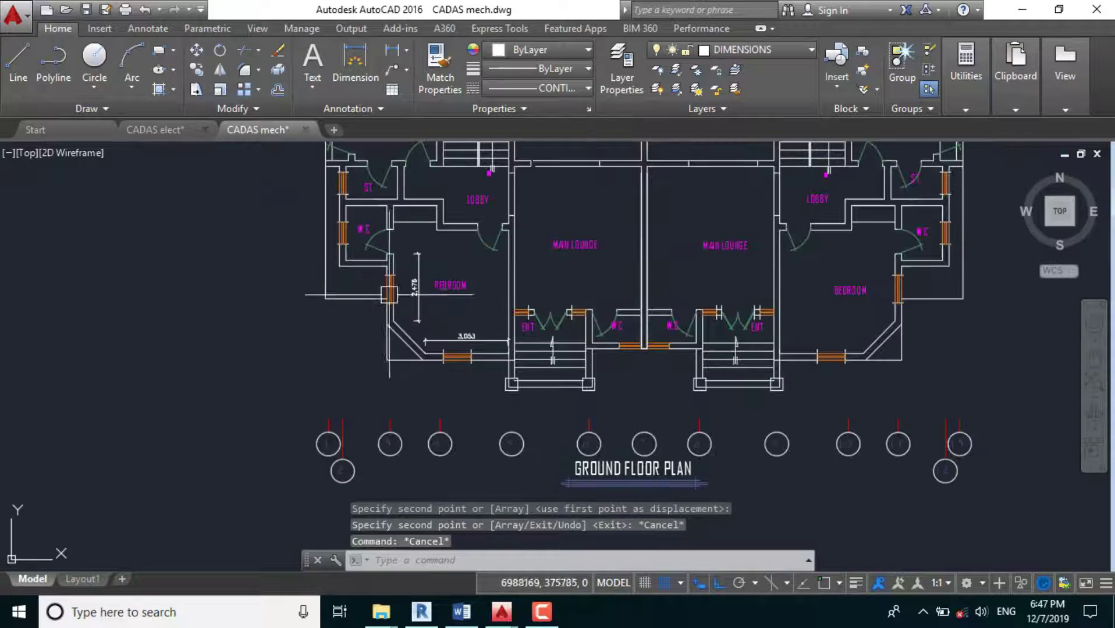
pyautogui.moveTo(516, 203); pyautogui.dragTo(382, 407, button='middle')
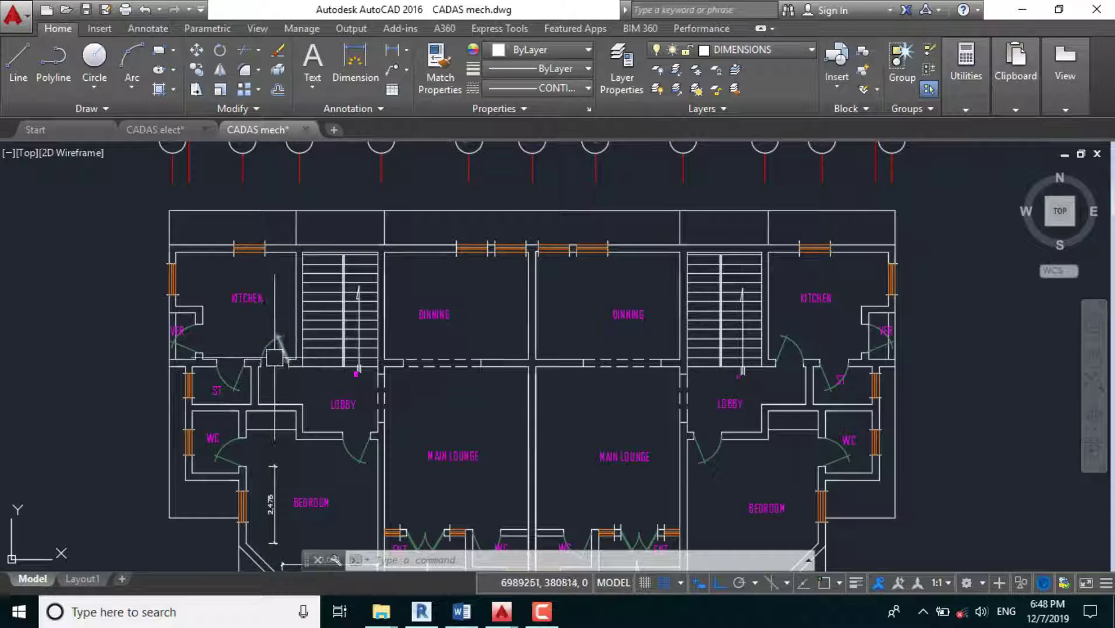
# Zoom and pan around the CADAS mech ground floor plan to inspect its walls.
pyautogui.scroll(-2, 267, 352)
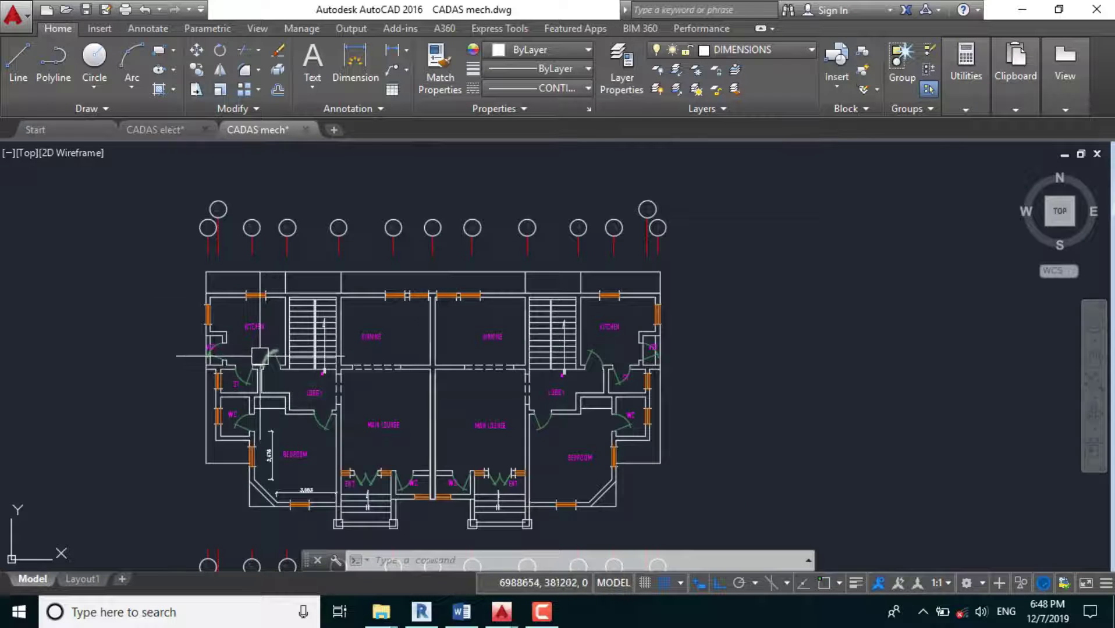
pyautogui.scroll(4, 217, 300)
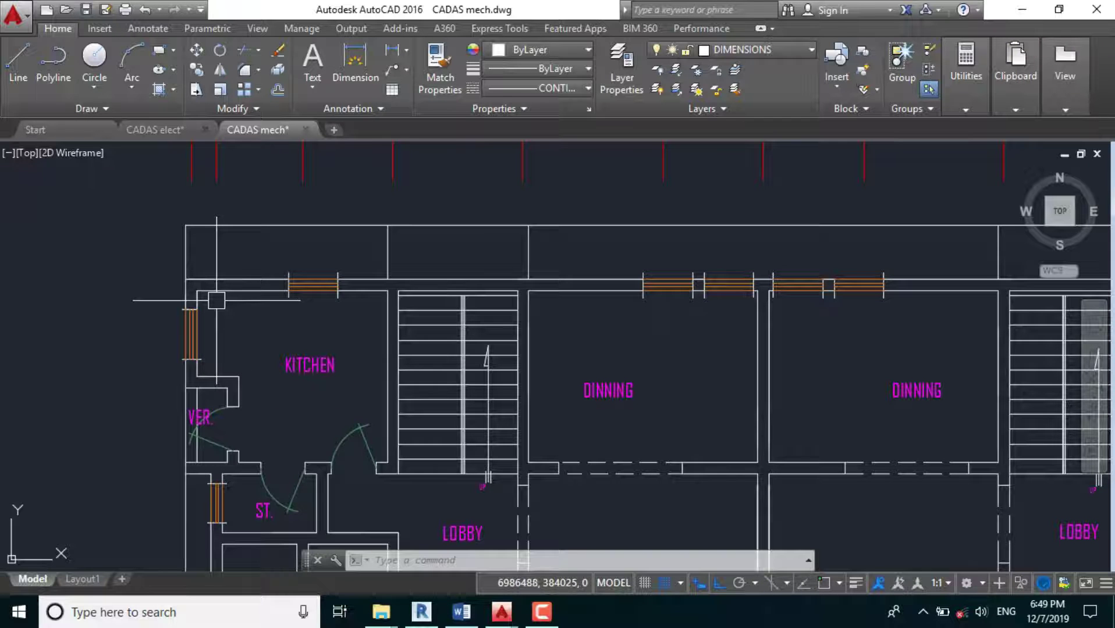
pyautogui.scroll(-5, 192, 332)
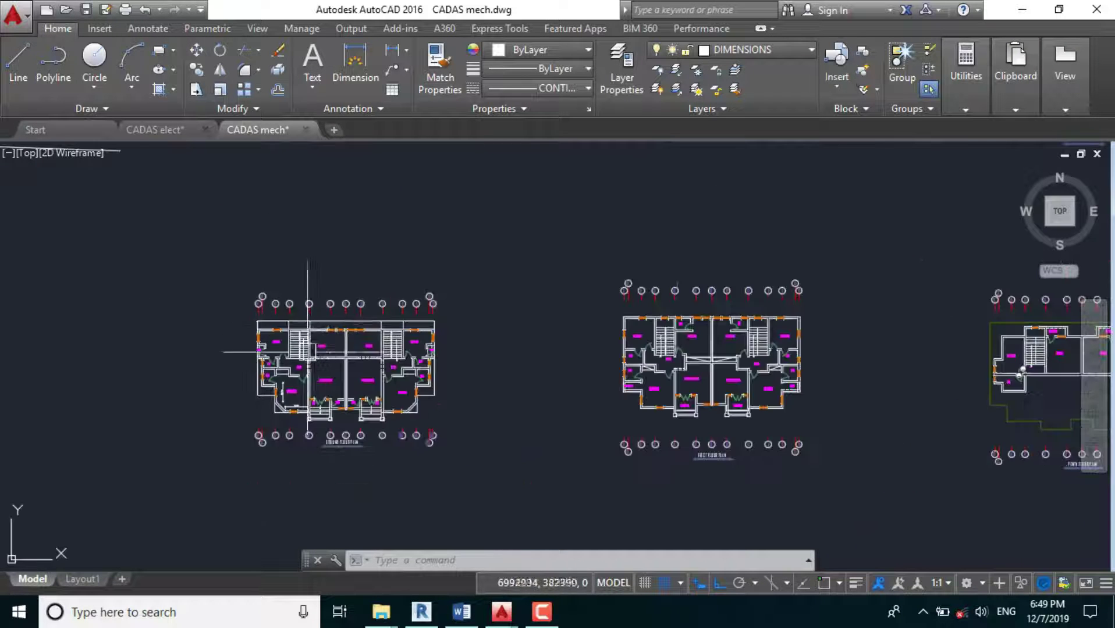
pyautogui.scroll(2, 303, 365)
pyautogui.scroll(4, 271, 372)
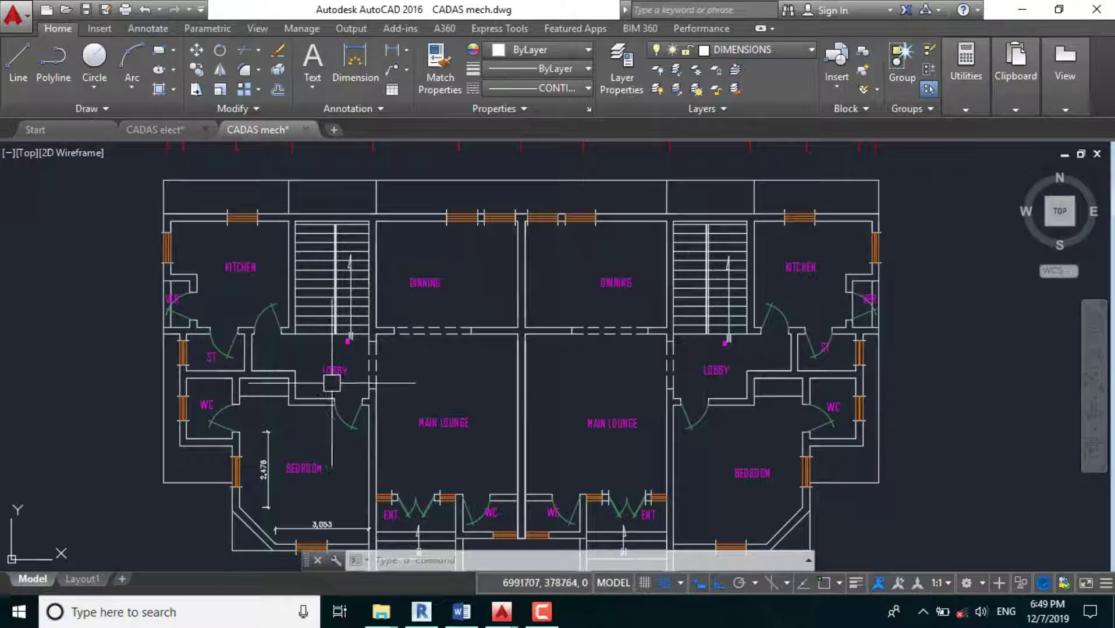
pyautogui.scroll(4, 286, 321)
pyautogui.scroll(-2, 298, 361)
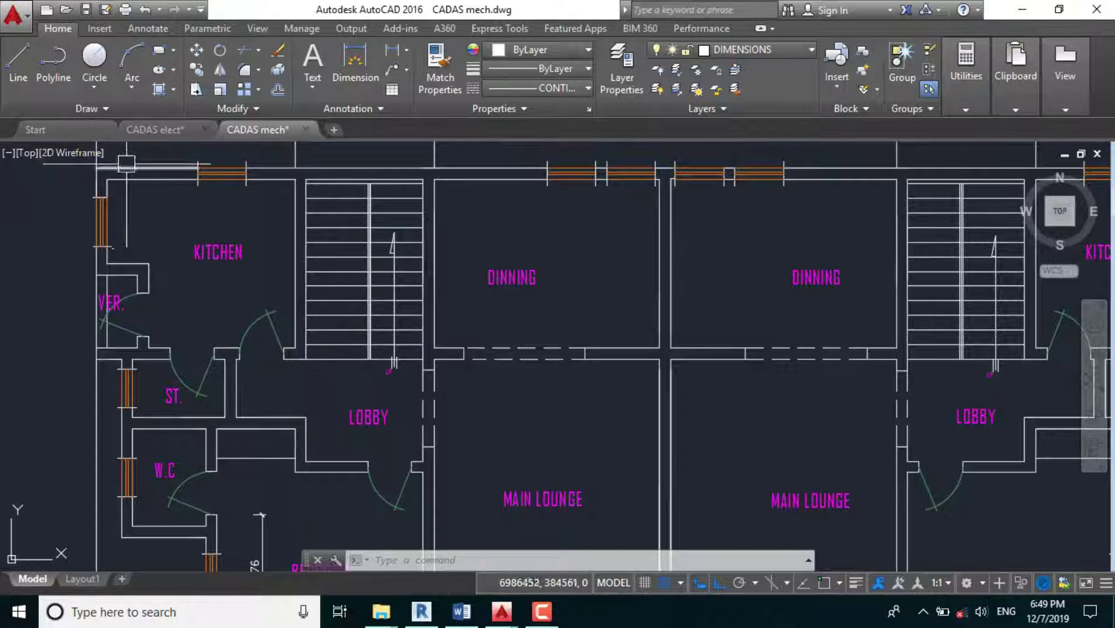
pyautogui.scroll(4, 161, 241)
pyautogui.scroll(-6, 232, 275)
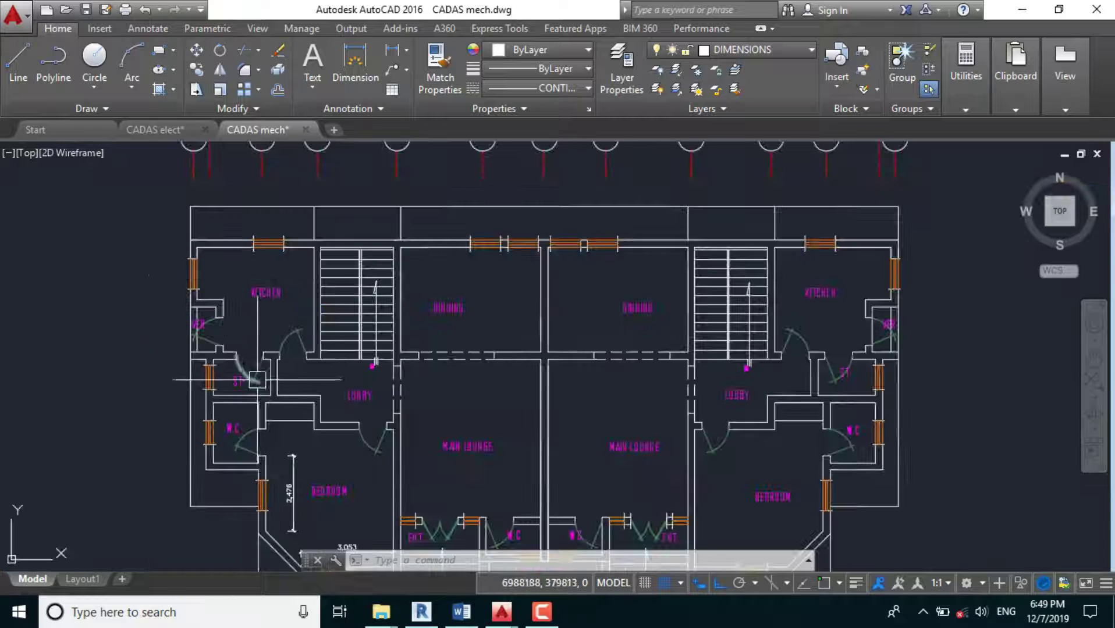
pyautogui.scroll(3, 265, 305)
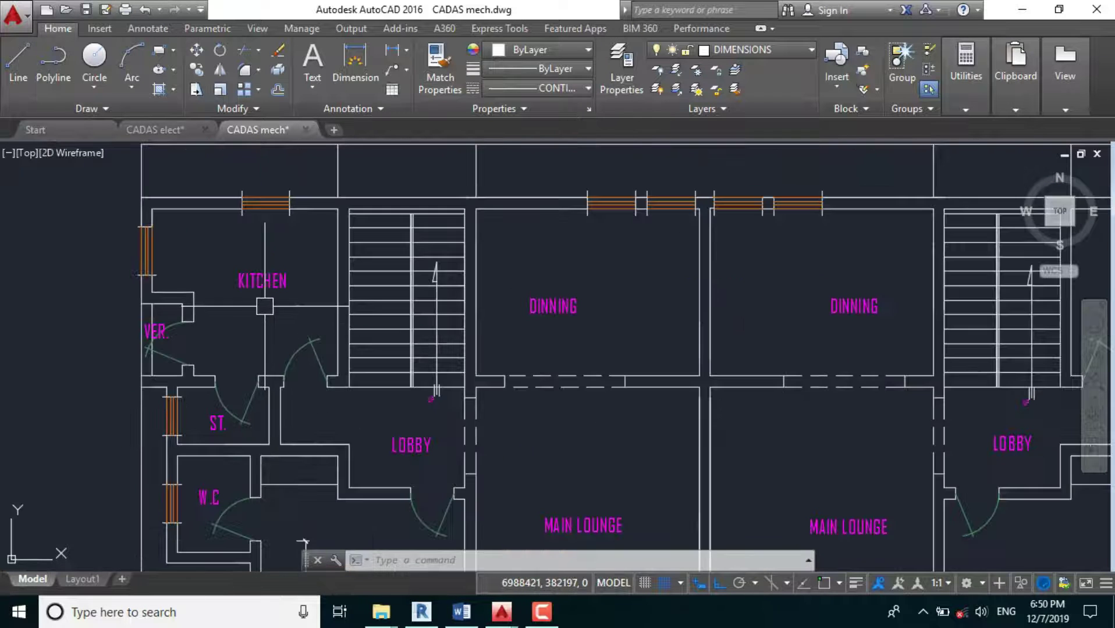
pyautogui.scroll(2, 255, 268)
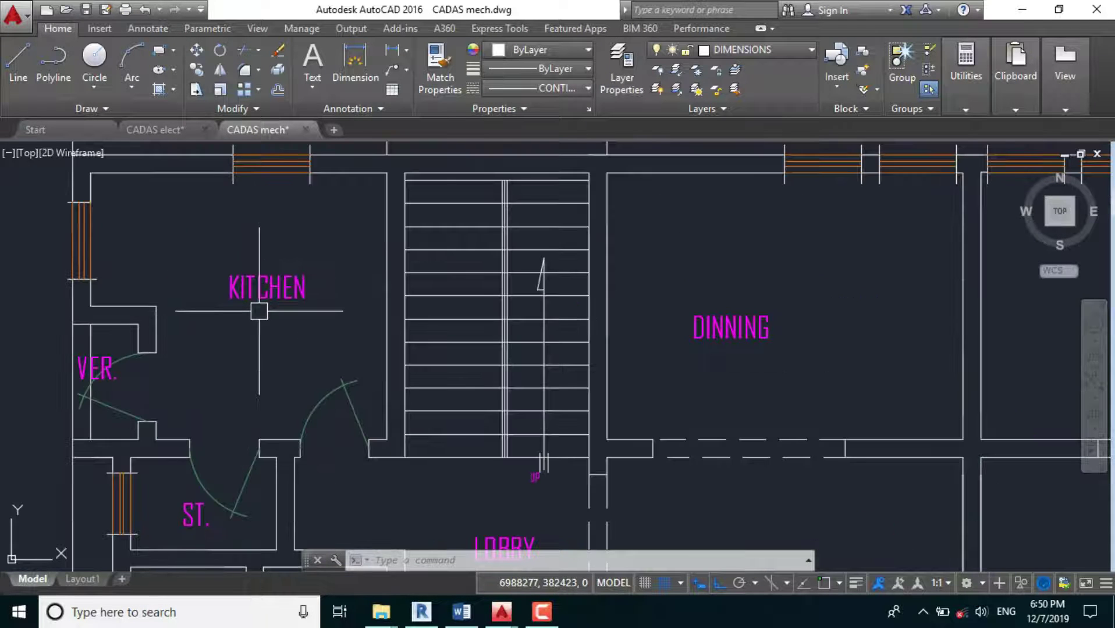
pyautogui.moveTo(259, 312); pyautogui.dragTo(271, 335, button='middle')
pyautogui.scroll(-6, 227, 235)
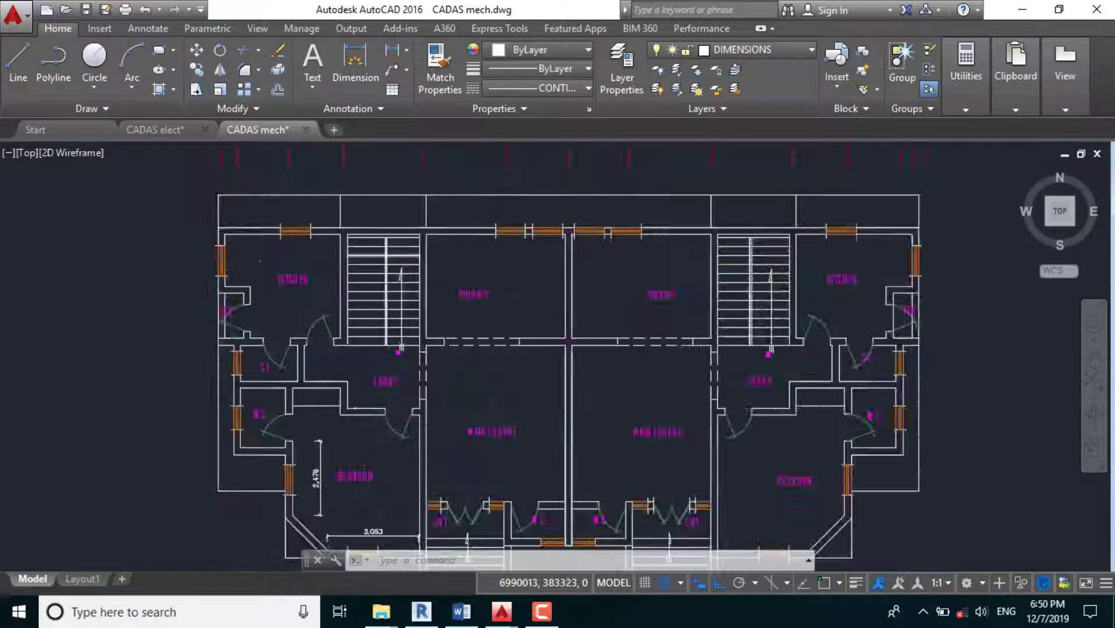
pyautogui.scroll(1, 352, 392)
pyautogui.scroll(-1, 352, 392)
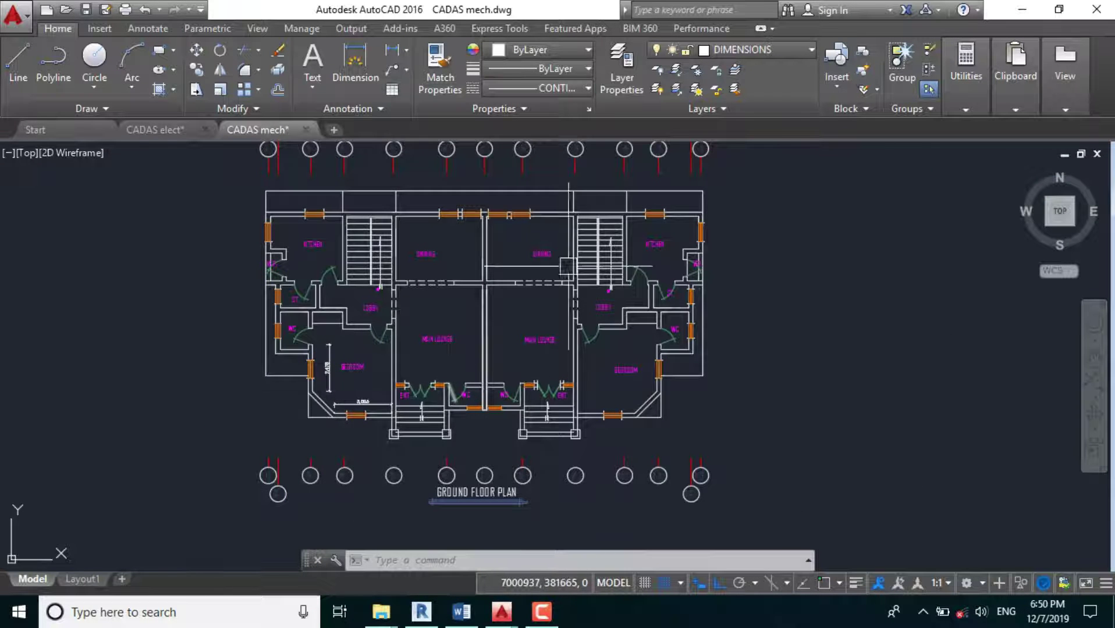
pyautogui.scroll(3, 471, 357)
pyautogui.scroll(-3, 338, 364)
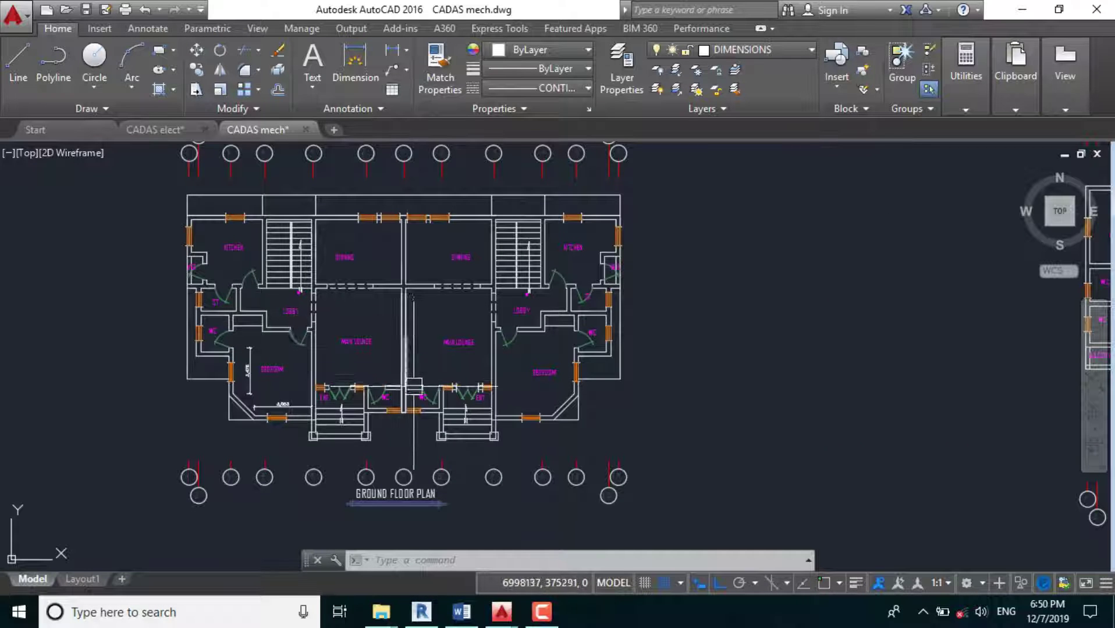
pyautogui.scroll(4, 268, 427)
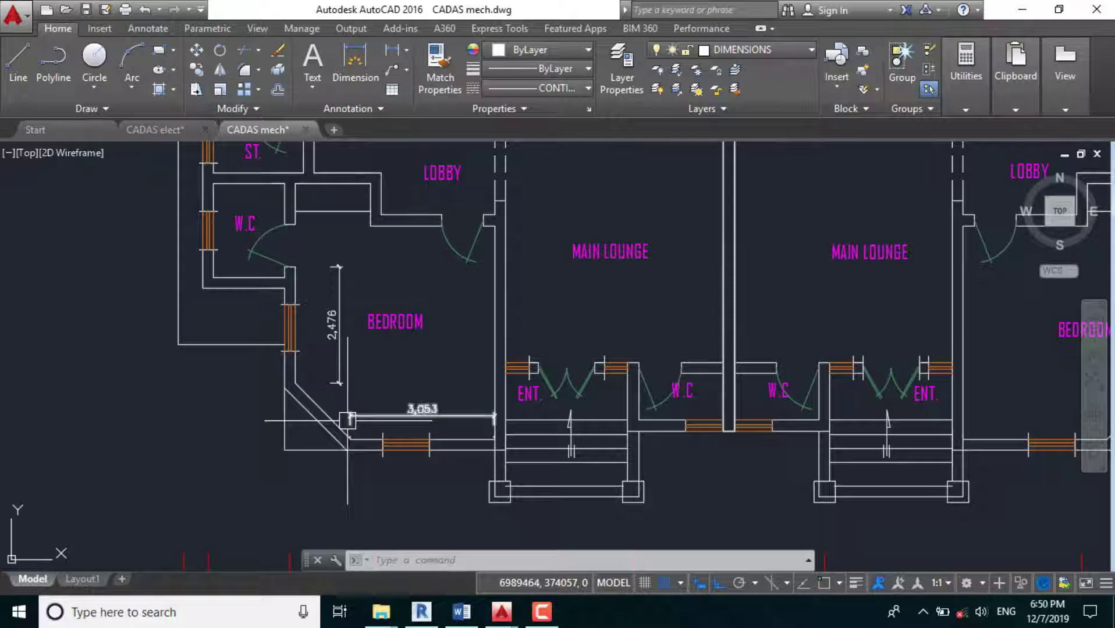
pyautogui.scroll(-5, 277, 403)
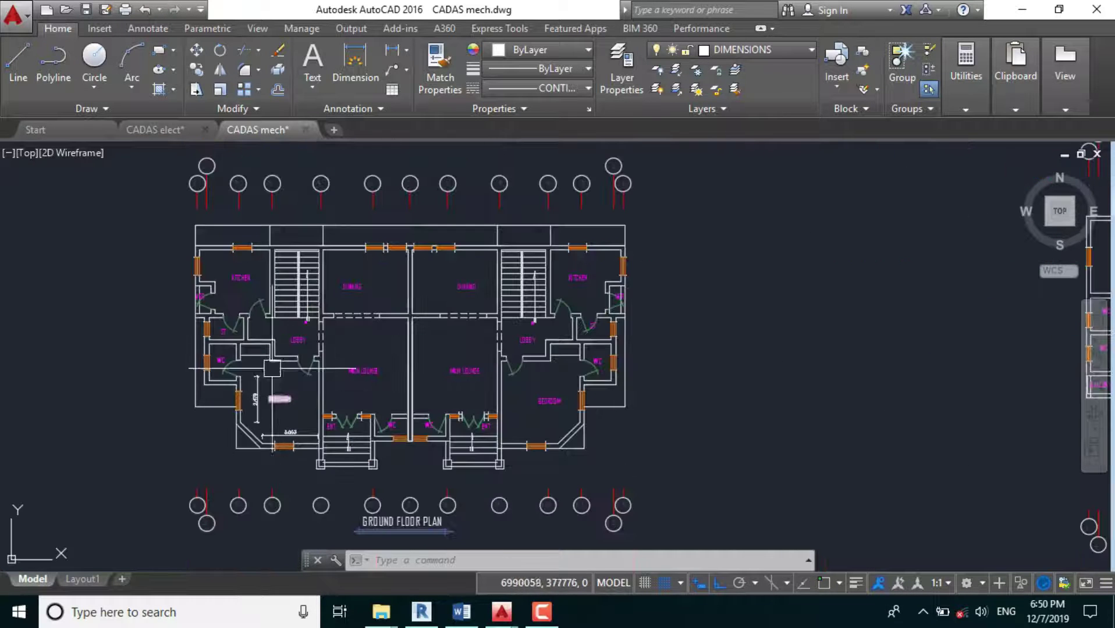
pyautogui.scroll(4, 254, 297)
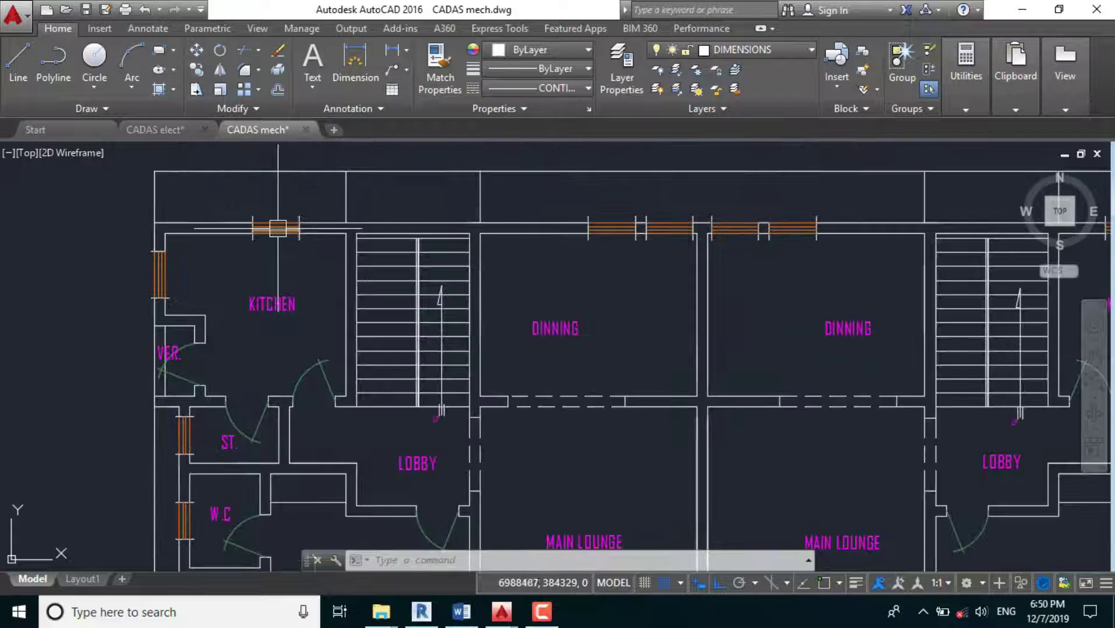
pyautogui.scroll(-4, 250, 317)
pyautogui.scroll(5, 242, 324)
pyautogui.scroll(-4, 253, 317)
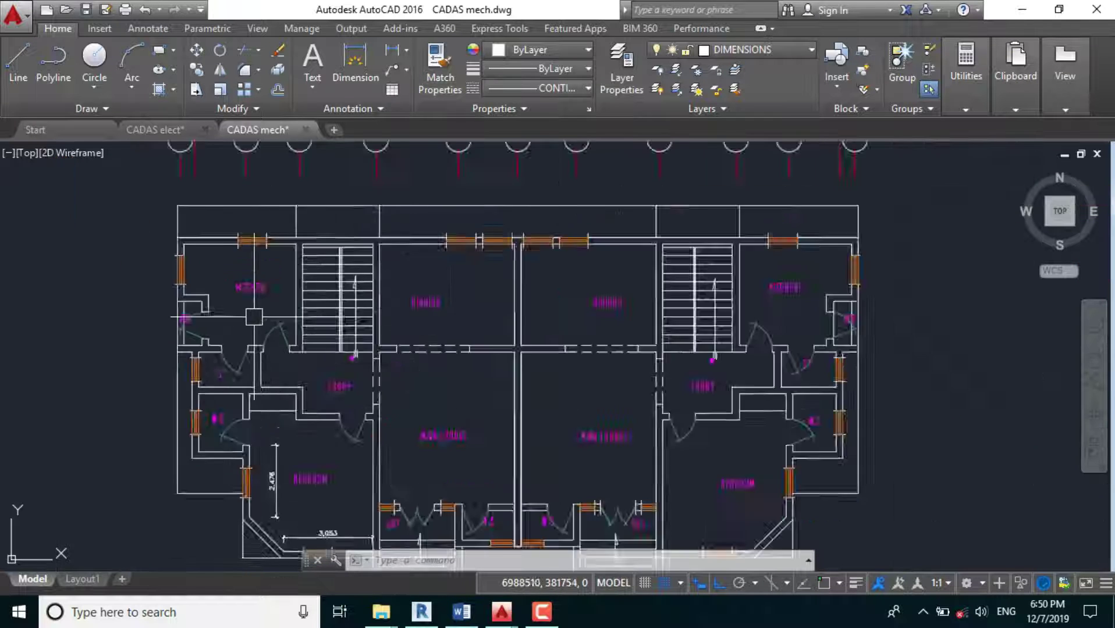
pyautogui.scroll(-6, 253, 317)
pyautogui.scroll(-2, 251, 410)
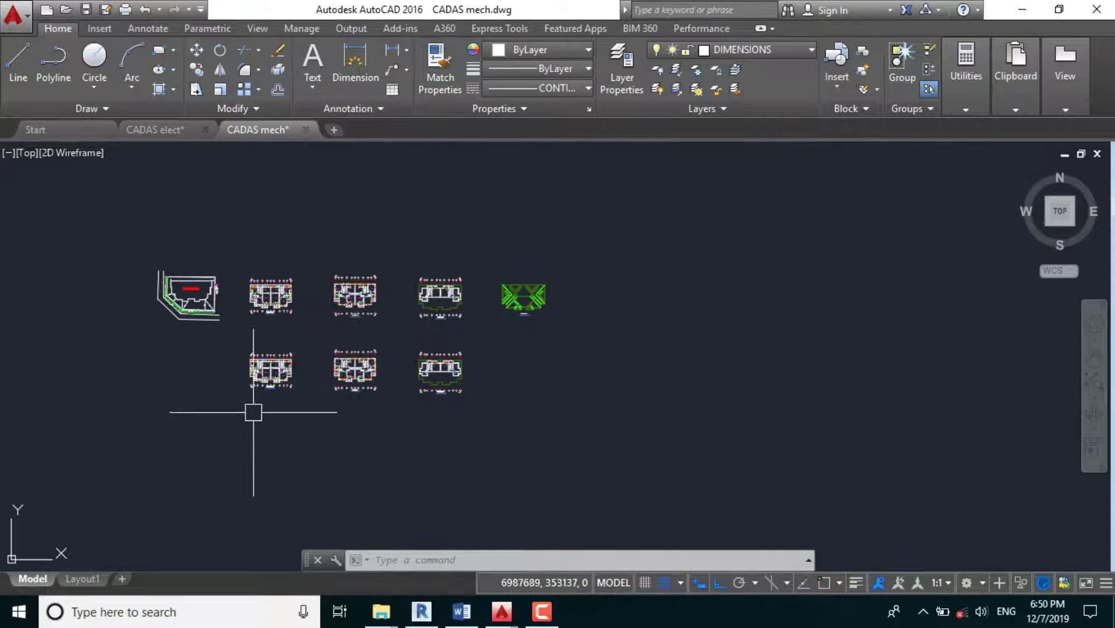
pyautogui.scroll(10, 239, 273)
pyautogui.scroll(2, 285, 304)
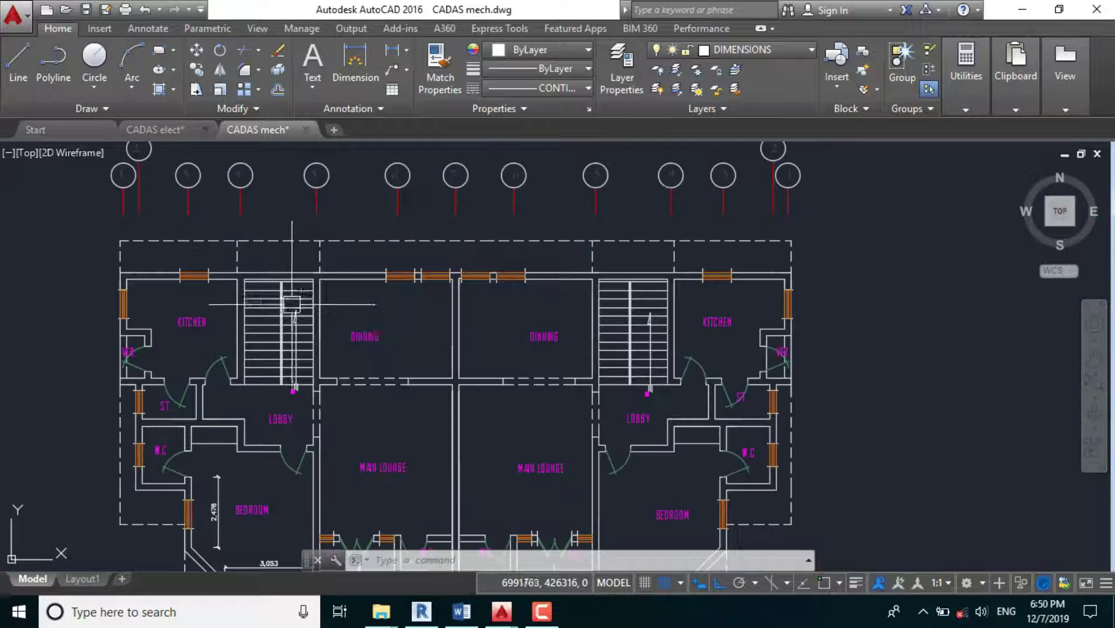
pyautogui.scroll(-6, 249, 204)
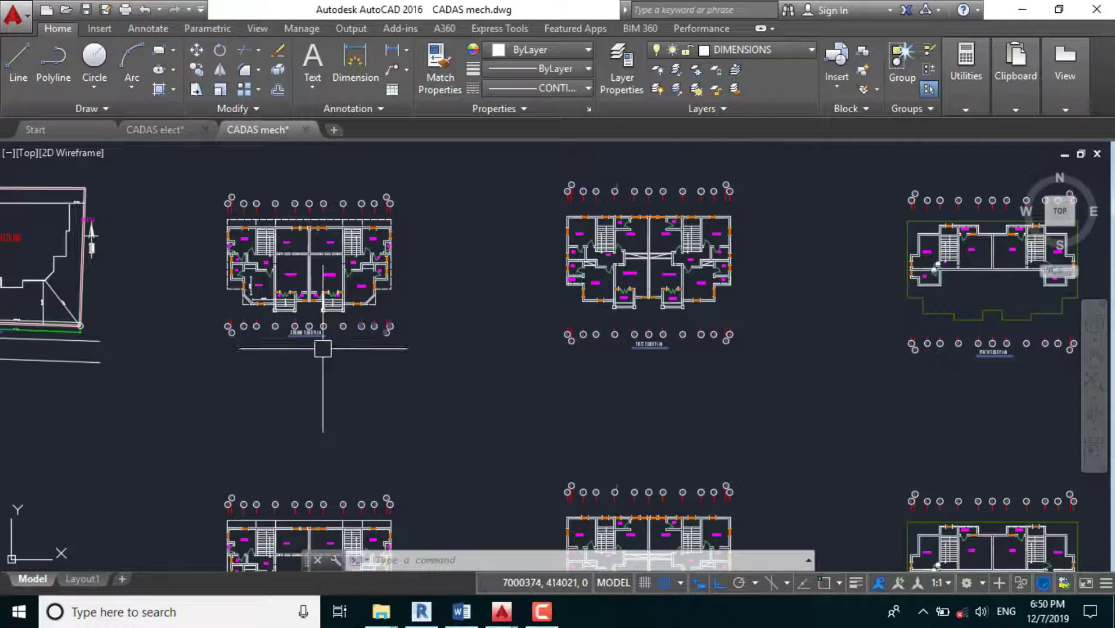
pyautogui.scroll(3, 252, 541)
pyautogui.scroll(-5, 303, 266)
pyautogui.scroll(5, 245, 431)
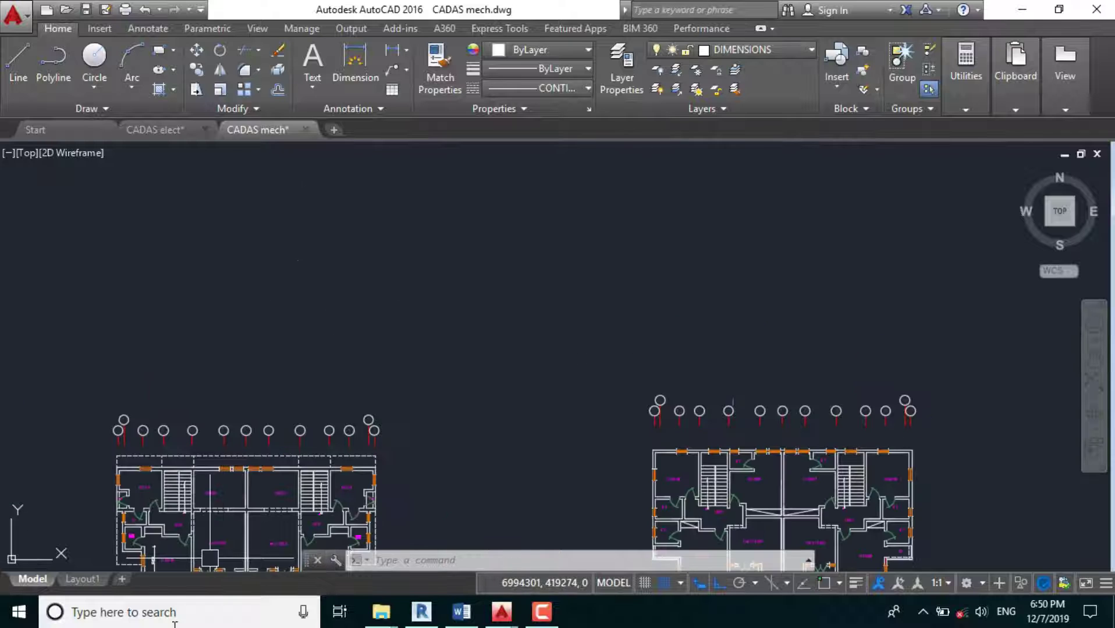
pyautogui.scroll(3, 245, 431)
pyautogui.scroll(-5, 289, 388)
pyautogui.scroll(5, 264, 465)
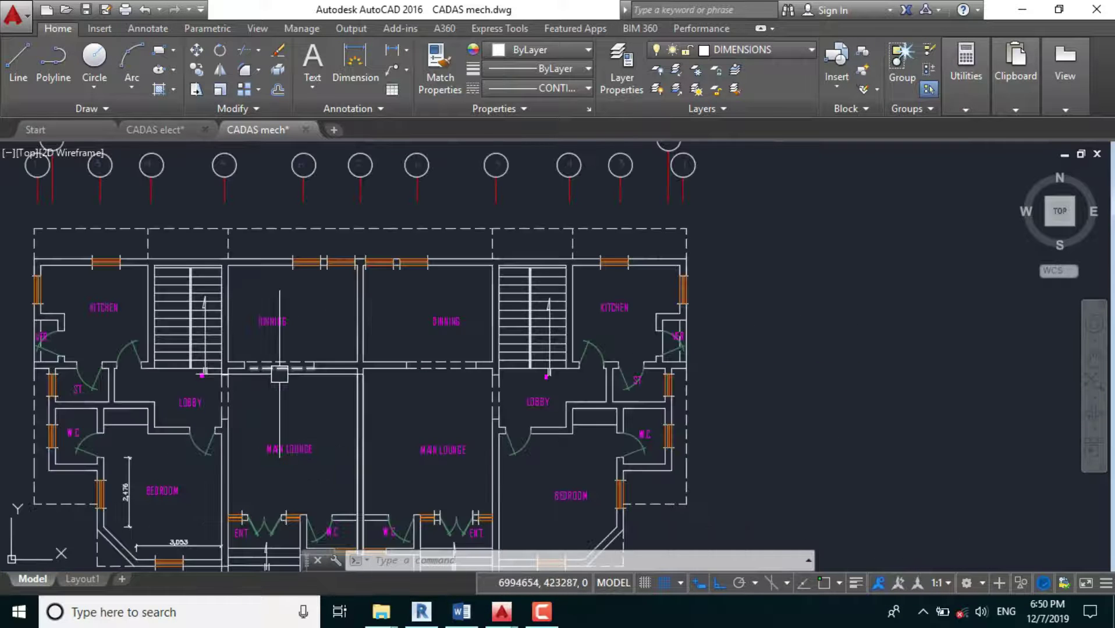
pyautogui.scroll(-1, 265, 467)
pyautogui.scroll(6, 254, 282)
# Match the first top wall lines to the dashed WALLS_1 line using MA.
pyautogui.click(286, 428)
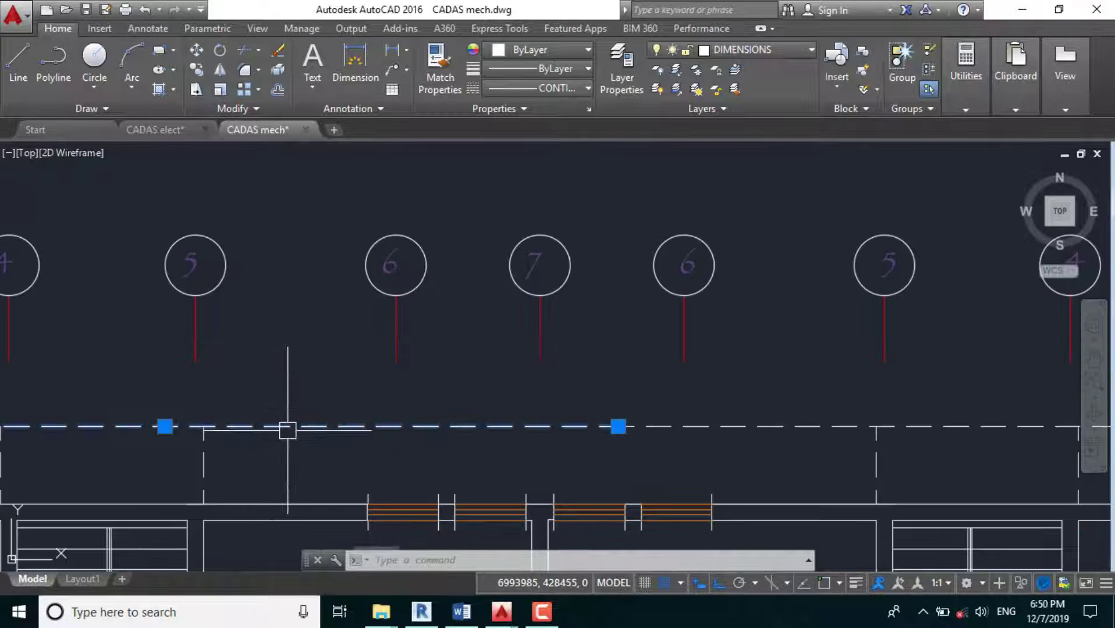
pyautogui.write('MA')
pyautogui.press('Return')
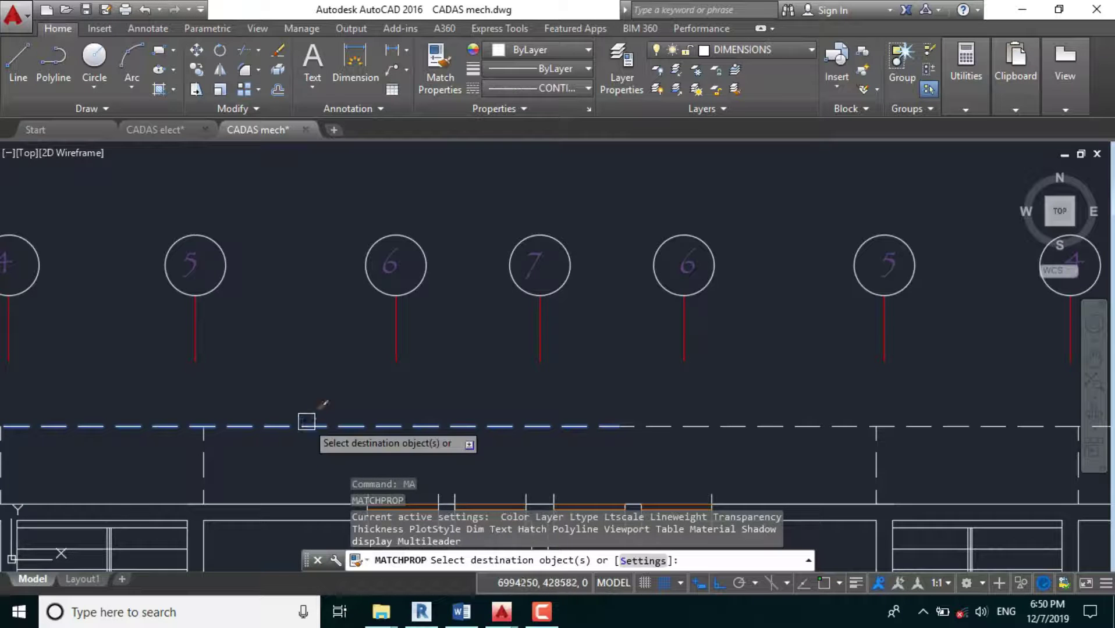
pyautogui.scroll(-8, 301, 418)
pyautogui.scroll(-3, 323, 346)
pyautogui.scroll(7, 308, 326)
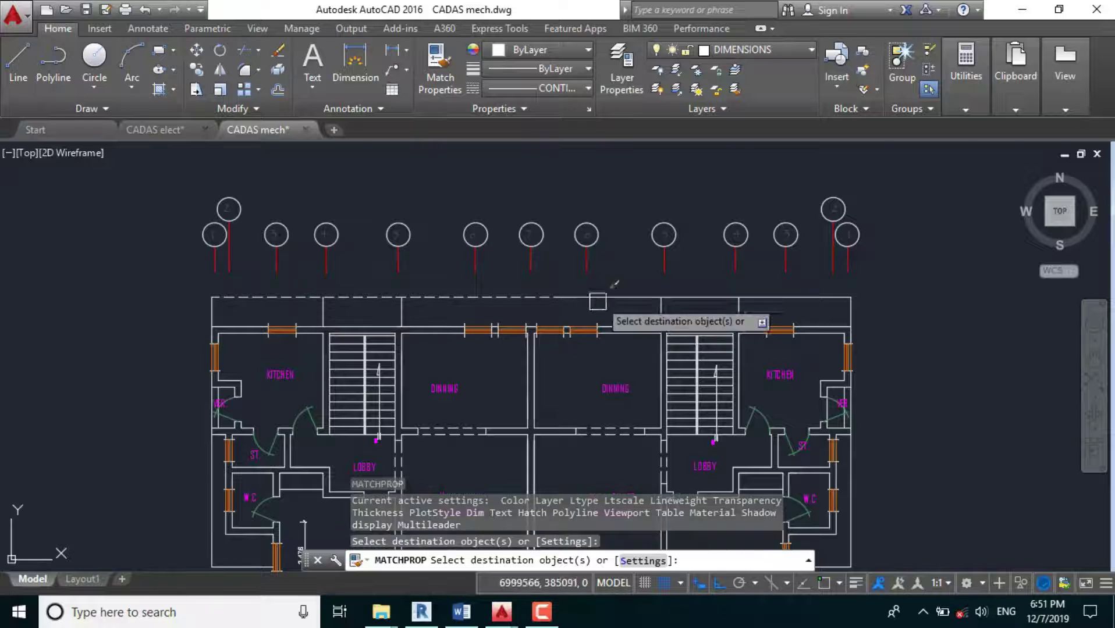
pyautogui.scroll(4, 611, 302)
pyautogui.click(602, 313)
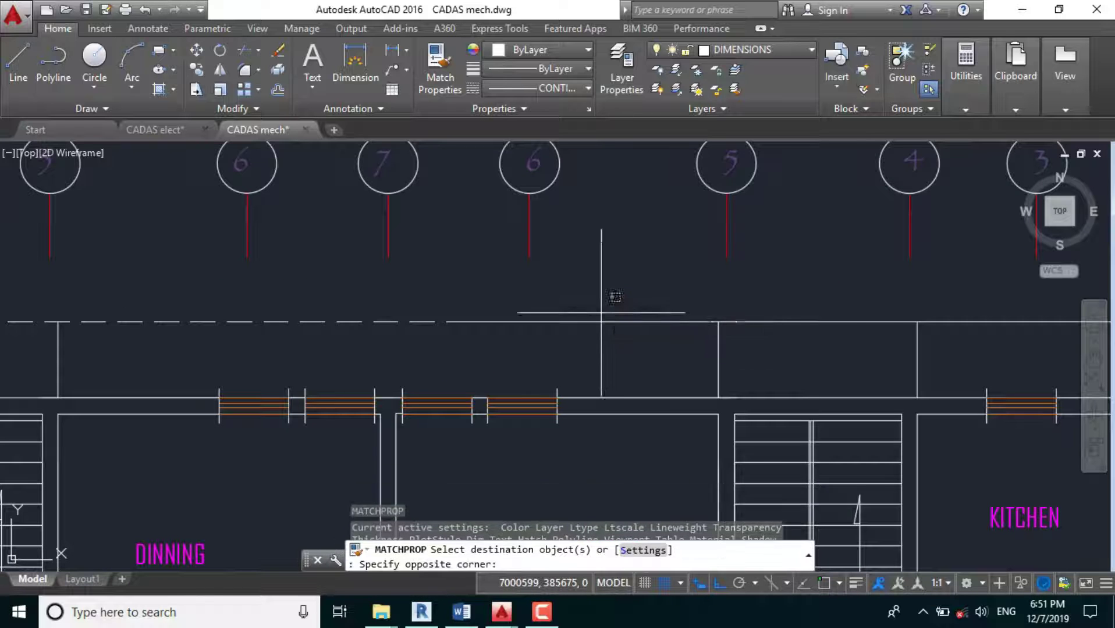
pyautogui.click(558, 335)
pyautogui.scroll(-5, 562, 326)
pyautogui.scroll(5, 785, 337)
# Extend the dashed style to the remaining top-edge lines of the plan.
pyautogui.click(537, 318)
pyautogui.click(455, 311)
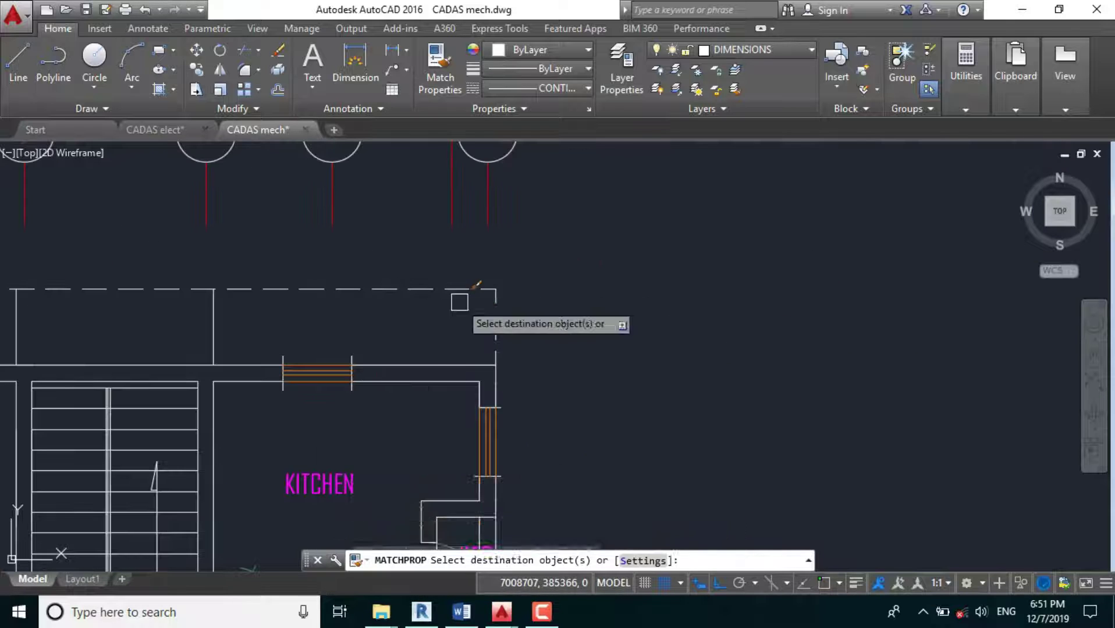
pyautogui.scroll(-6, 456, 315)
pyautogui.scroll(4, 279, 315)
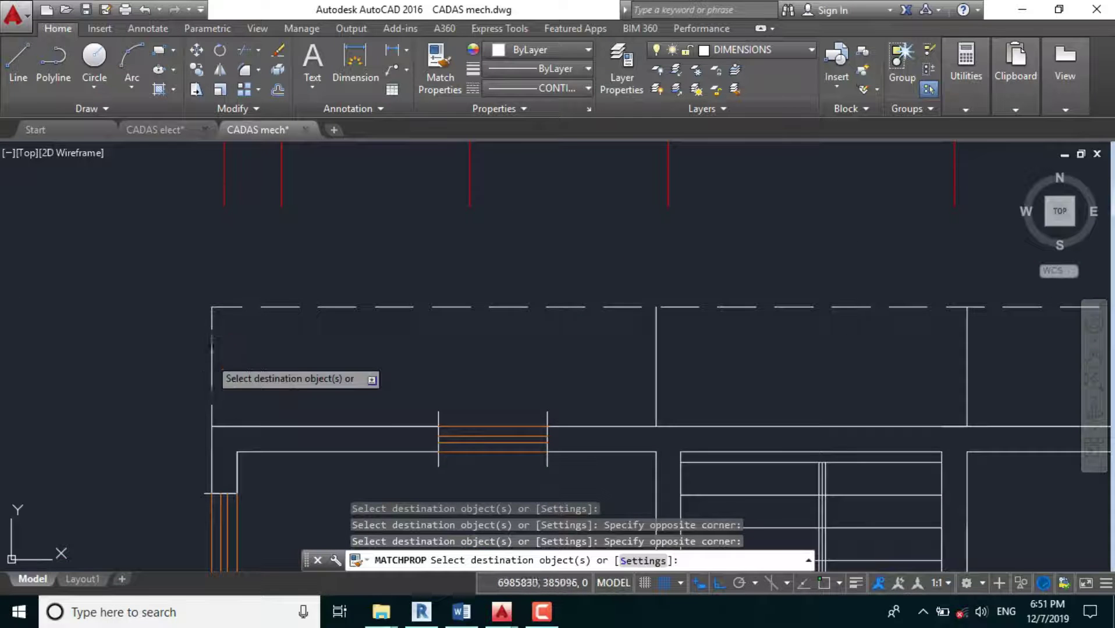
pyautogui.click(212, 354)
pyautogui.scroll(-7, 232, 361)
pyautogui.scroll(6, 256, 291)
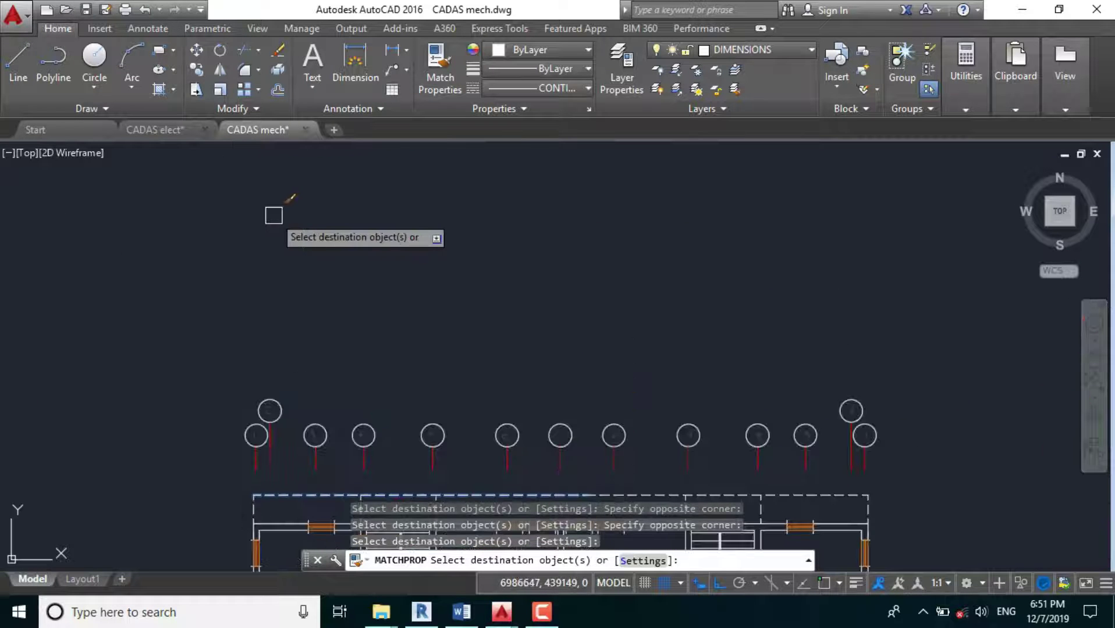
pyautogui.scroll(-1, 273, 213)
pyautogui.scroll(1, 303, 314)
pyautogui.scroll(2, 324, 365)
pyautogui.press('Escape')
pyautogui.scroll(-6, 376, 314)
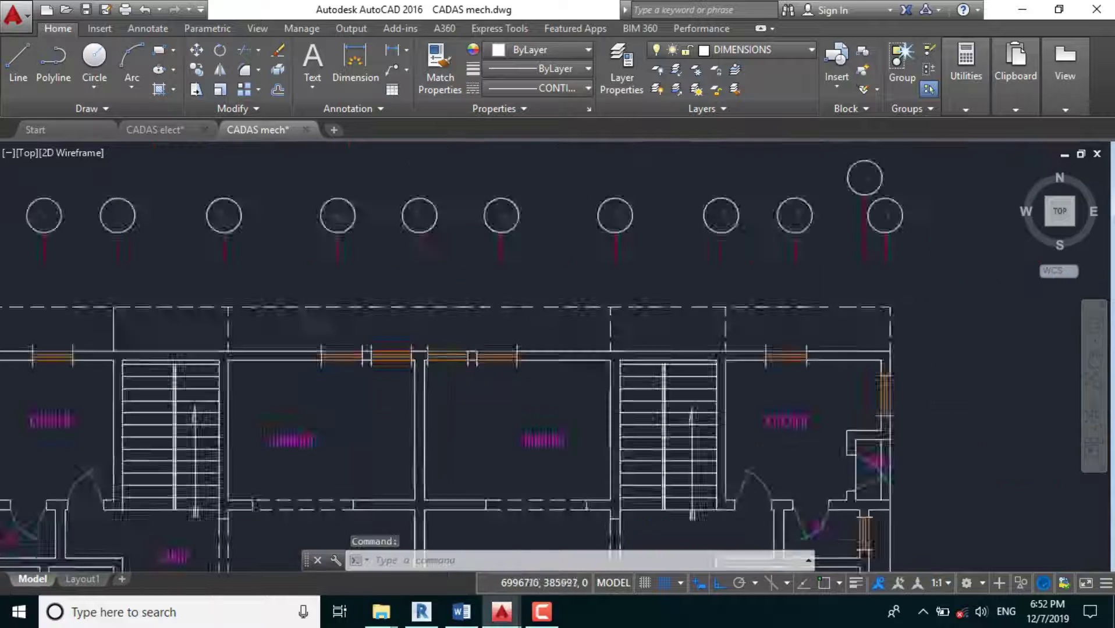
pyautogui.scroll(2, 436, 386)
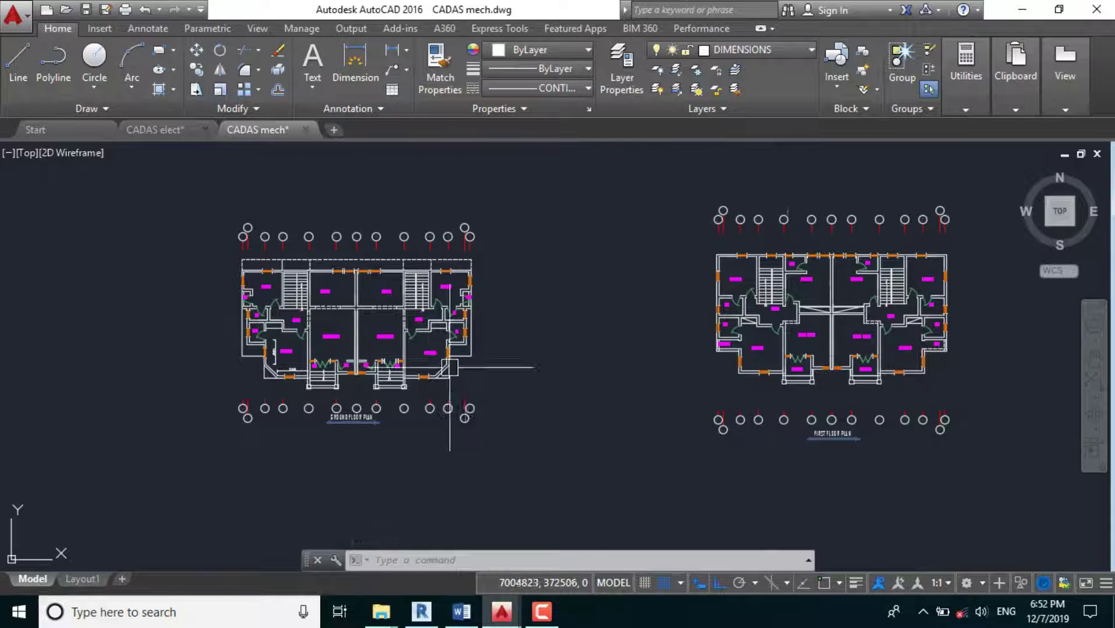
# Bring up the CADASTRAL1 folder window and open CADAS.dwg in AutoCAD.
pyautogui.moveTo(381, 612)
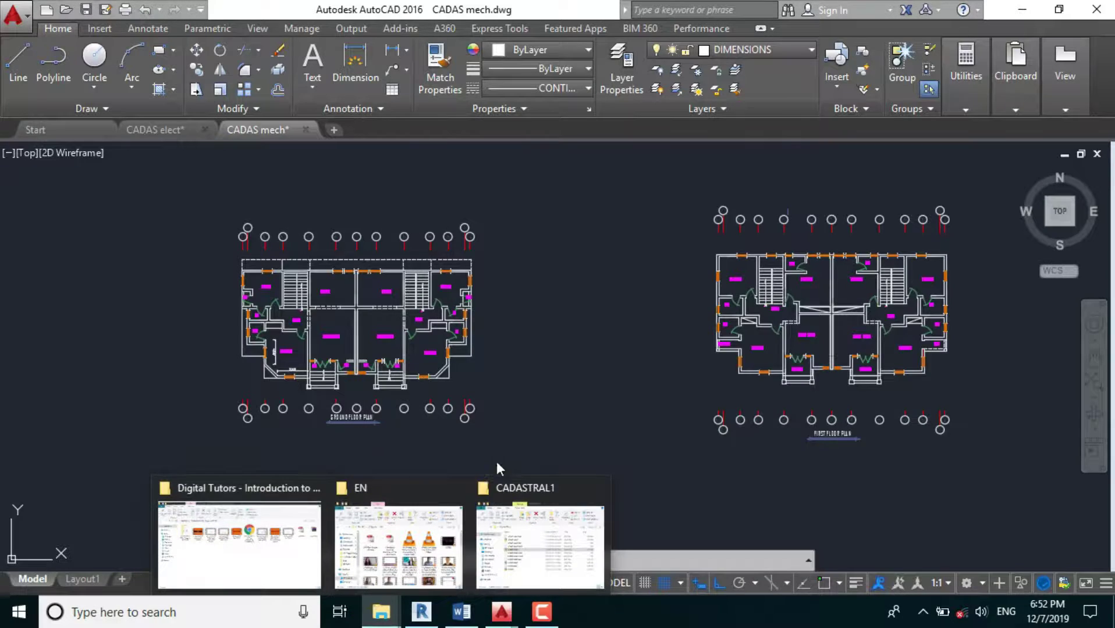
pyautogui.moveTo(478, 552)
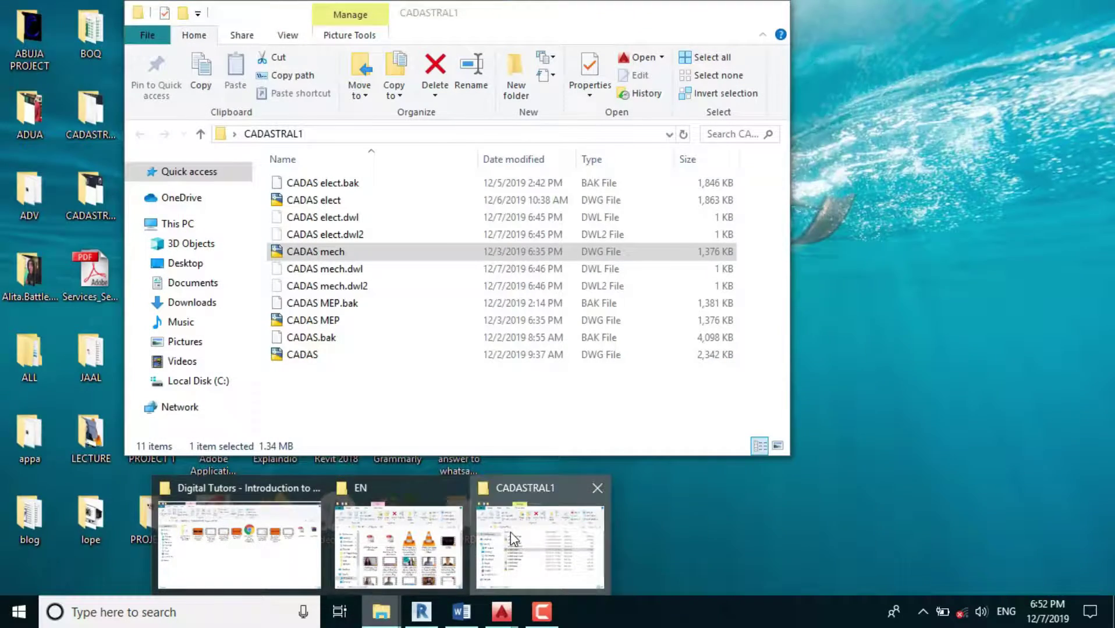
pyautogui.click(509, 534)
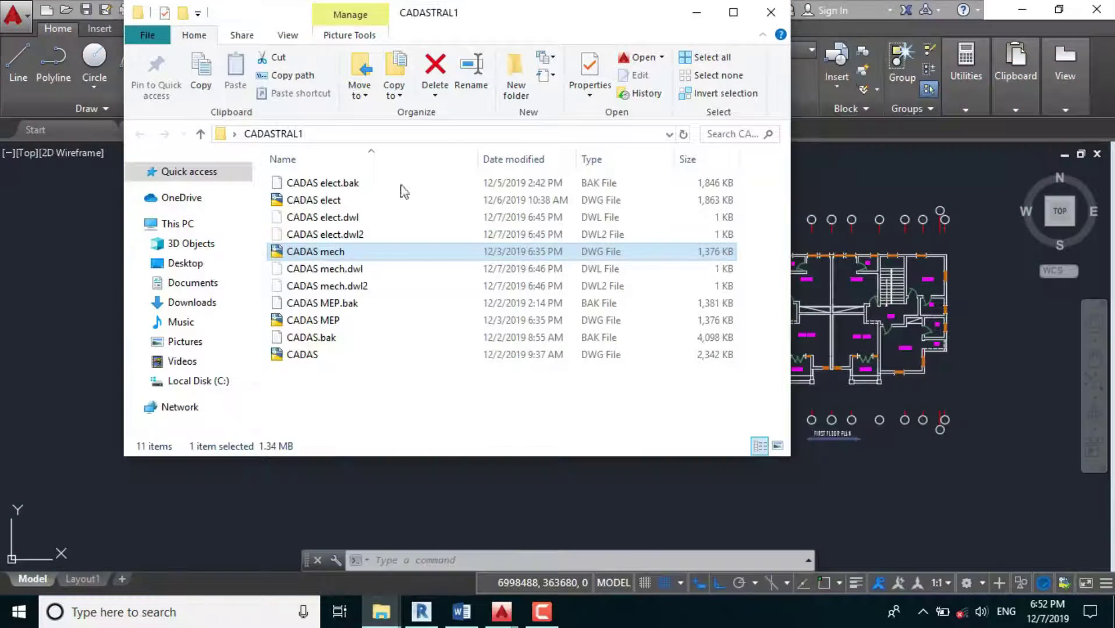
pyautogui.click(305, 360)
pyautogui.doubleClick(303, 359)
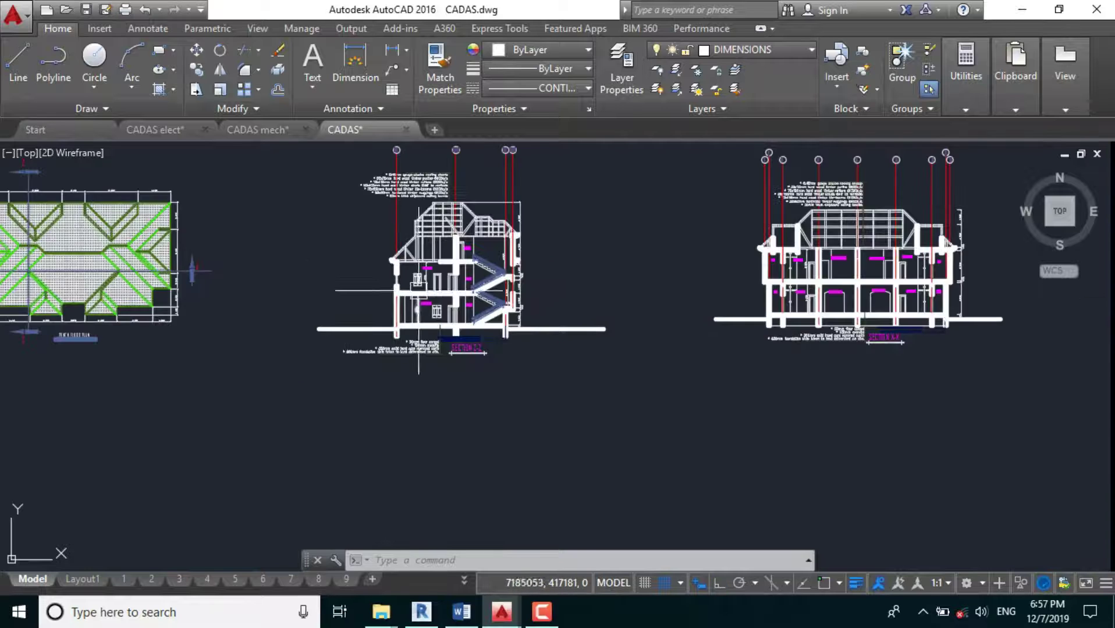
pyautogui.scroll(3, 403, 465)
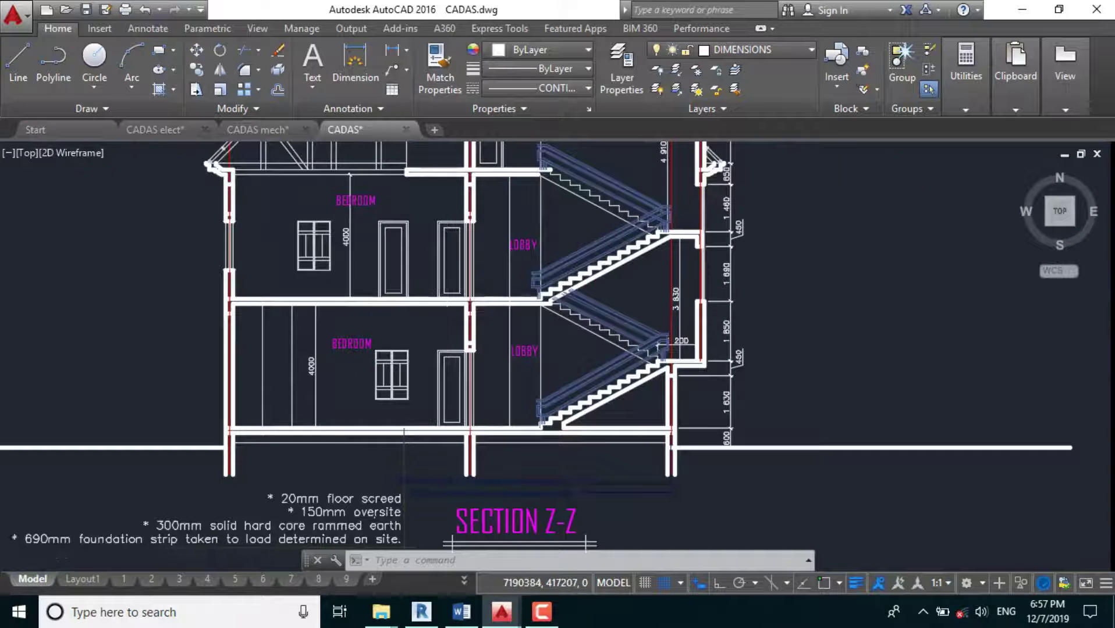
pyautogui.scroll(5, 732, 432)
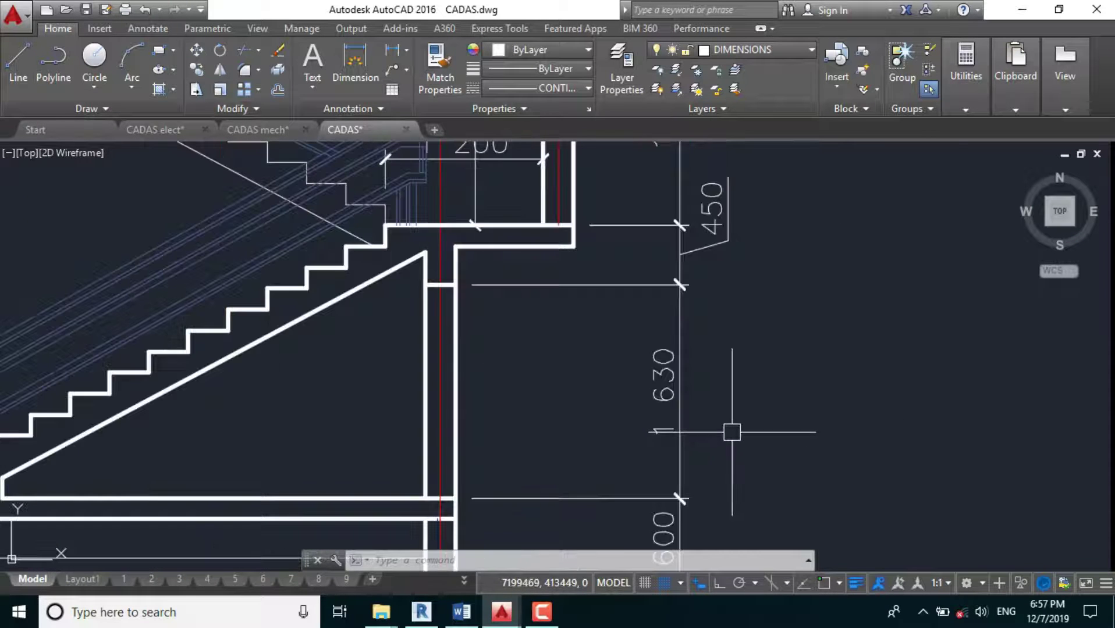
pyautogui.scroll(-5, 732, 432)
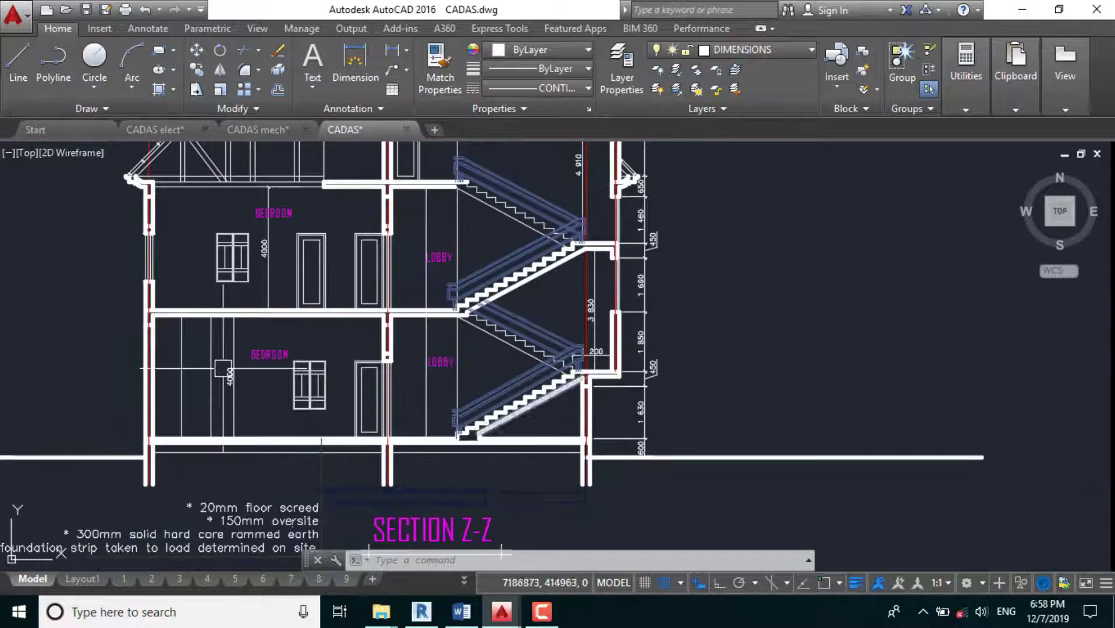
pyautogui.scroll(4, 146, 396)
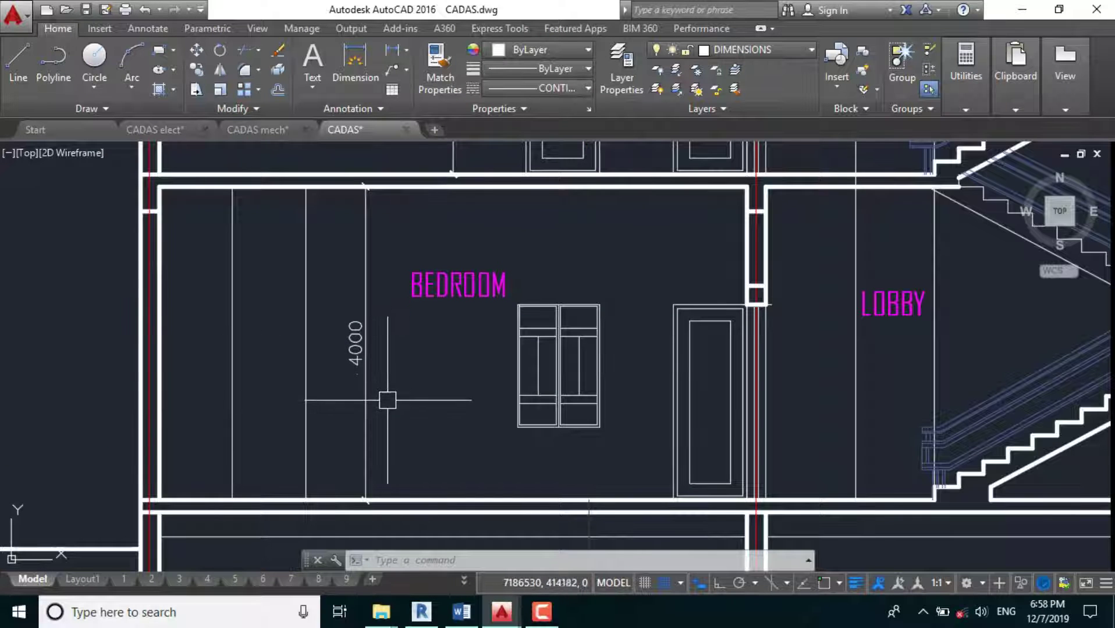
pyautogui.click(365, 415)
pyautogui.scroll(-3, 365, 414)
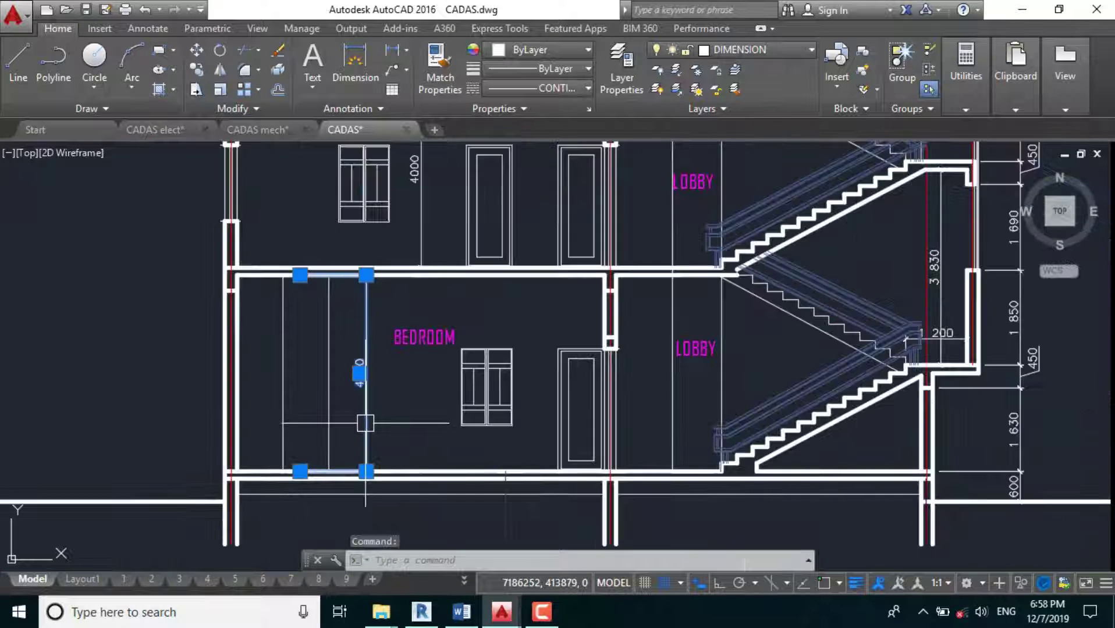
pyautogui.scroll(-4, 384, 278)
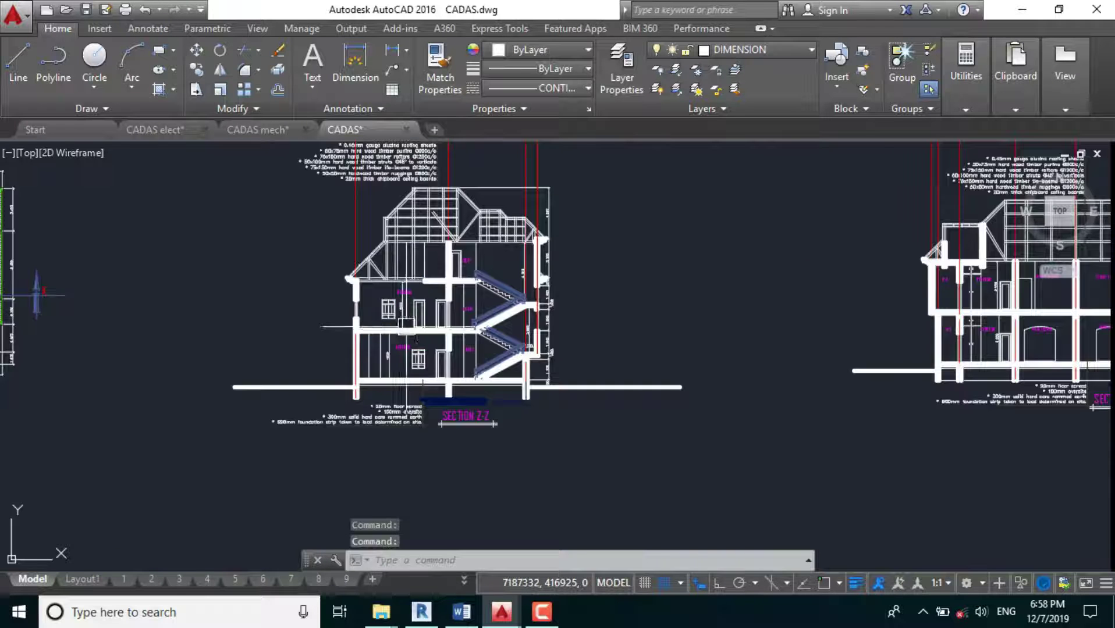
pyautogui.press('Escape')
pyautogui.scroll(5, 559, 268)
pyautogui.scroll(-4, 559, 268)
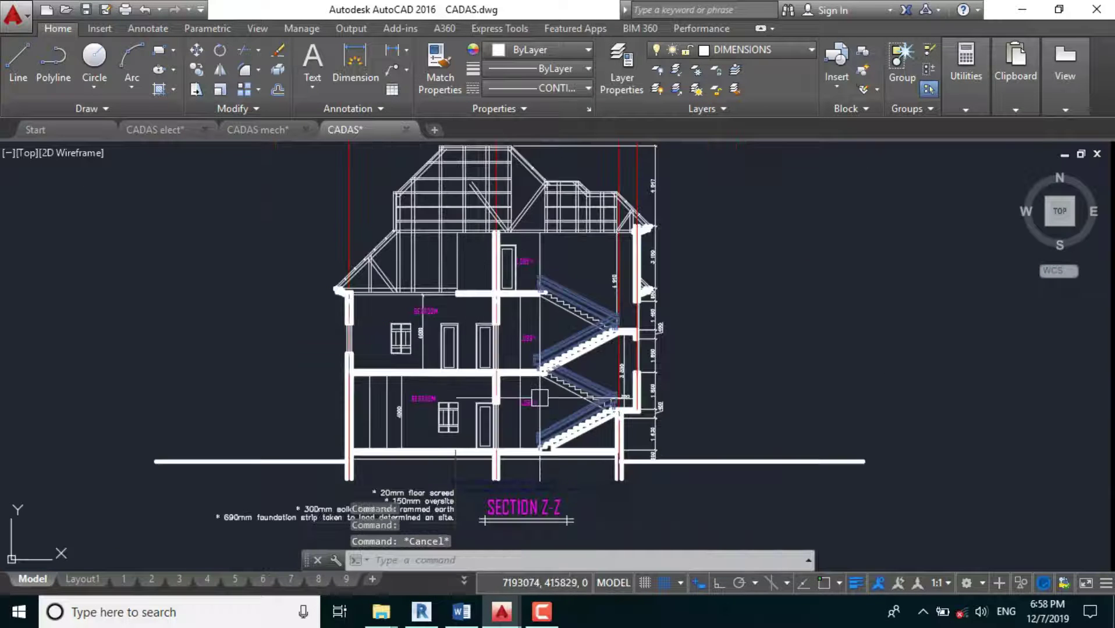
pyautogui.scroll(-3, 378, 343)
pyautogui.scroll(3, 413, 367)
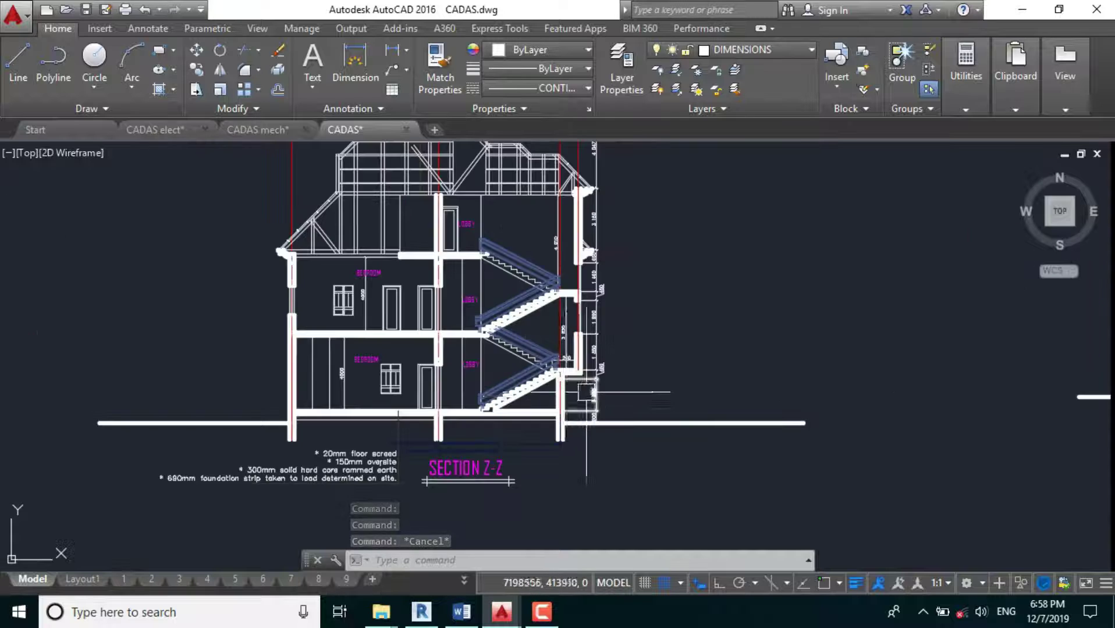
pyautogui.scroll(5, 413, 367)
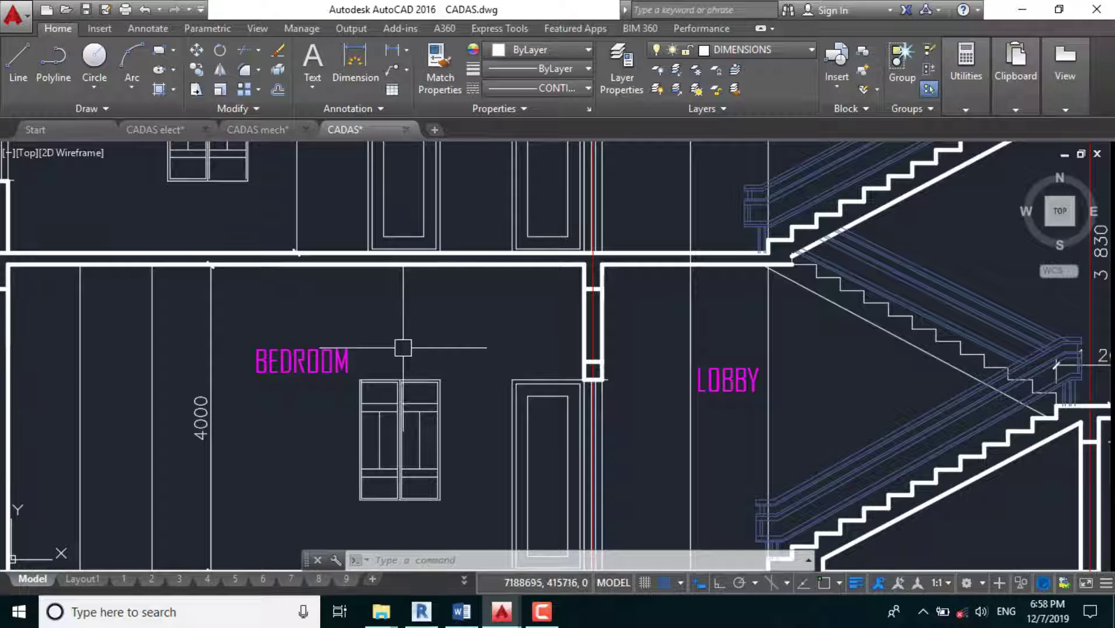
pyautogui.scroll(-2, 527, 383)
pyautogui.scroll(-4, 498, 370)
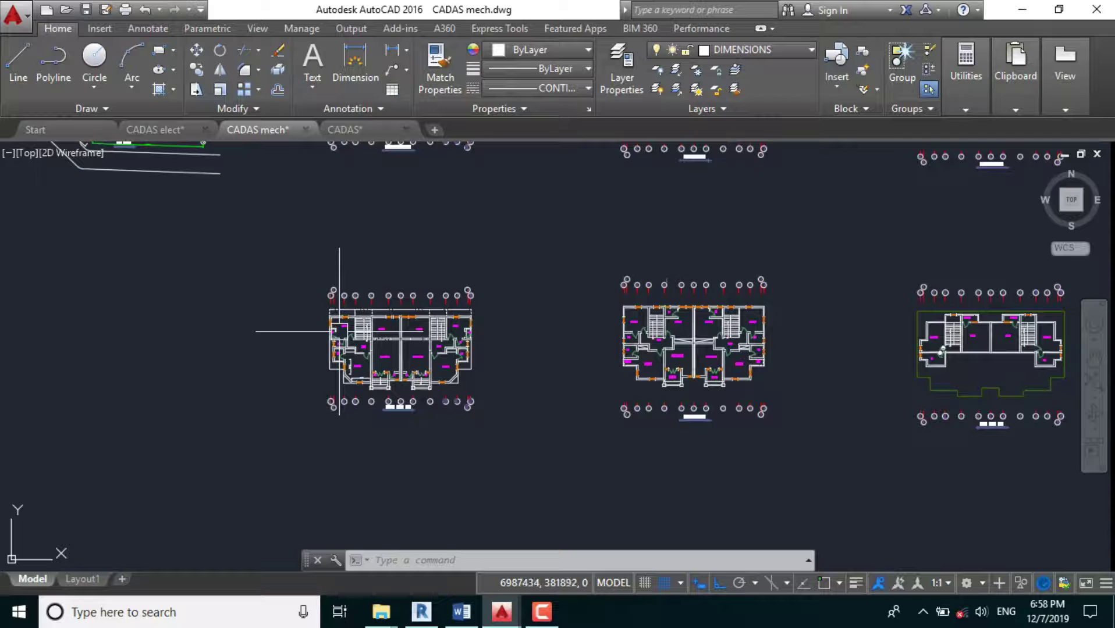
# Zoom onto the CADAS mech ground floor plan, then show the Windows desktop.
pyautogui.scroll(7, 324, 384)
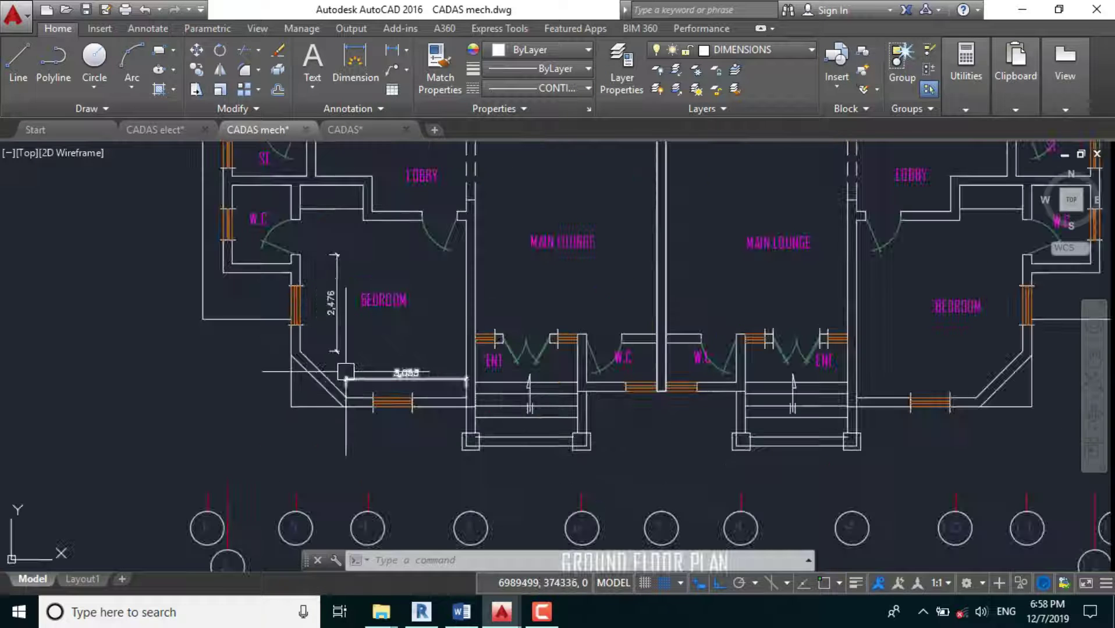
pyautogui.scroll(-3, 345, 372)
pyautogui.scroll(2, 382, 417)
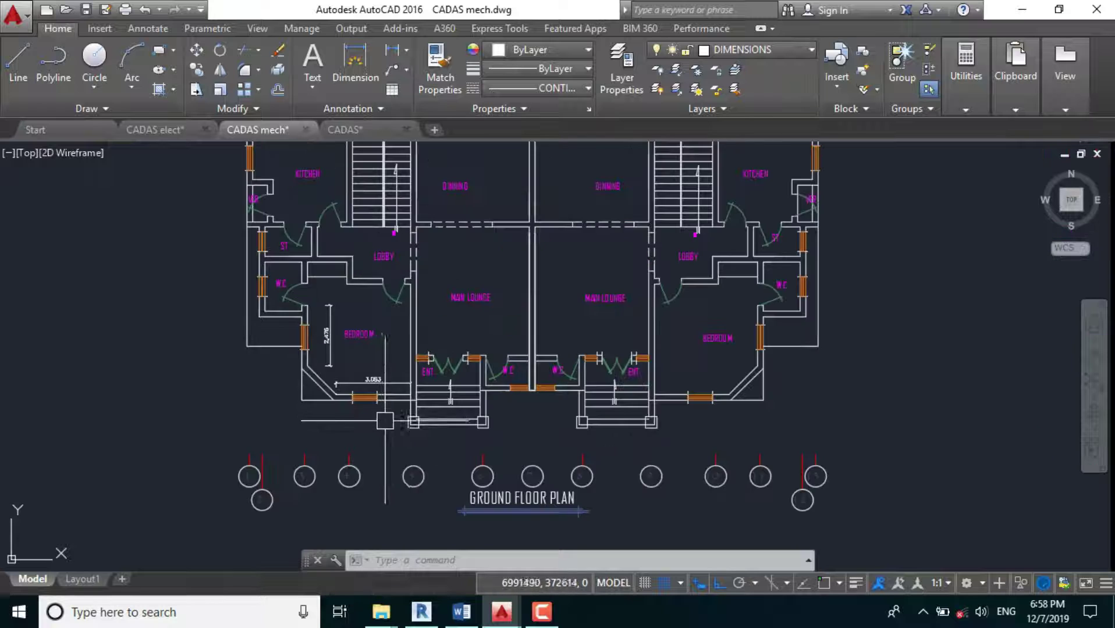
pyautogui.scroll(-2, 384, 420)
pyautogui.scroll(2, 378, 373)
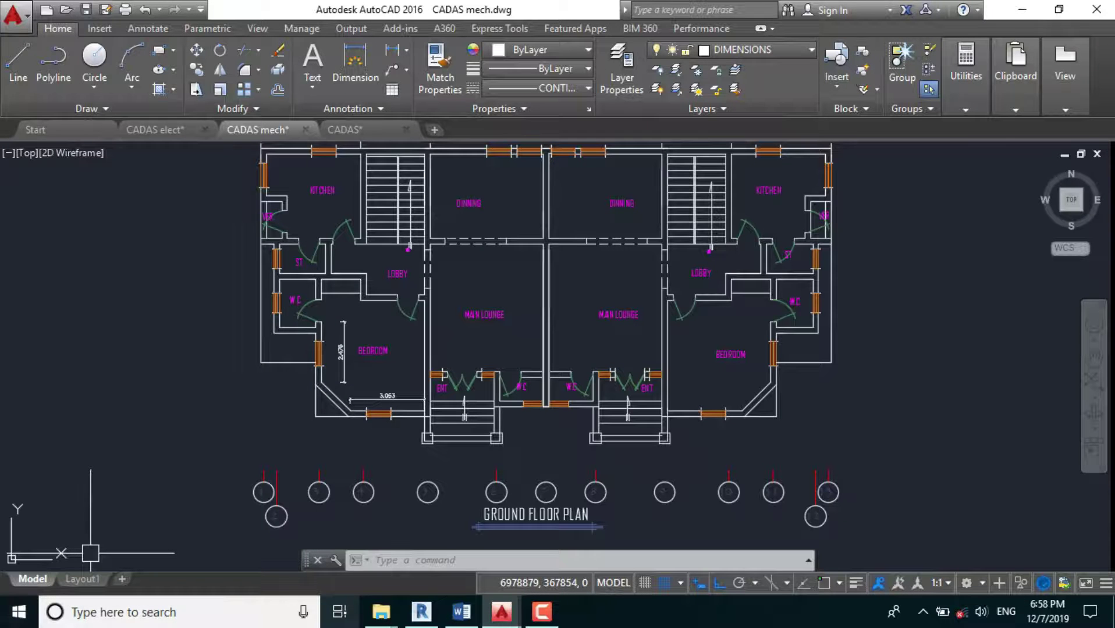
pyautogui.press('super+d')
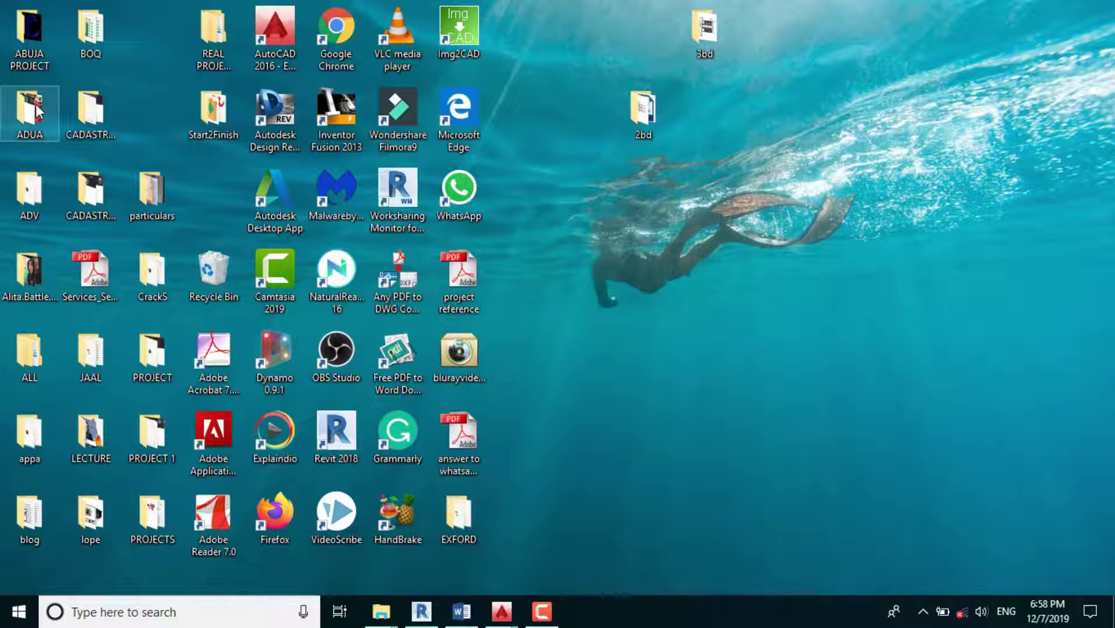
# Open MECH IRABOR.dwg from ABUJA PROJECT\IRABOR, maximizing the folder window.
pyautogui.doubleClick(31, 106)
pyautogui.doubleClick(780, 35)
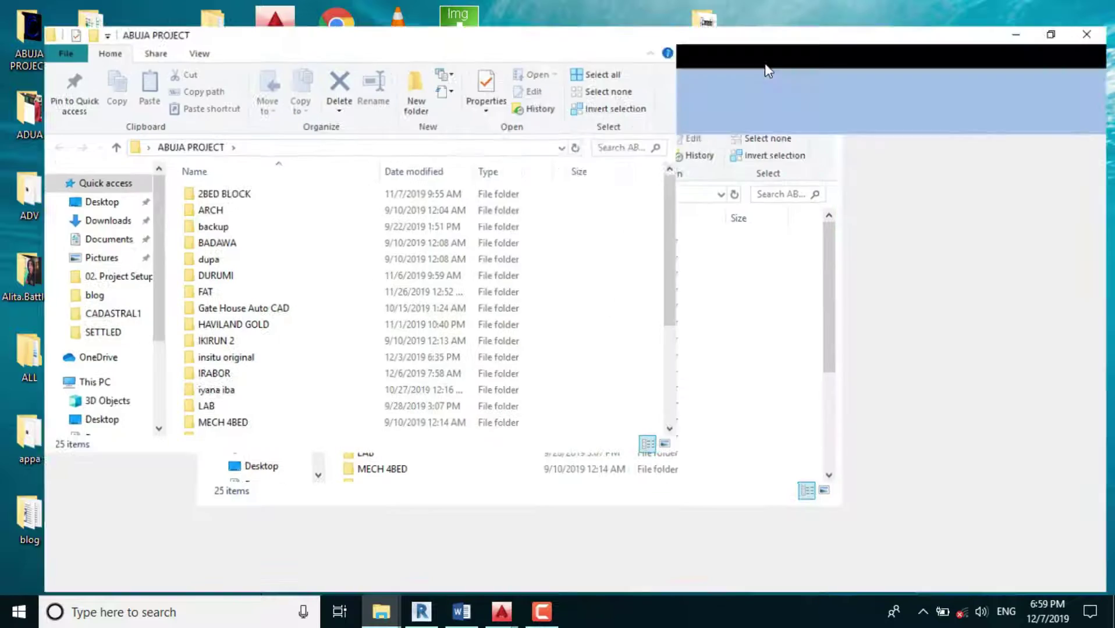
pyautogui.scroll(-1, 217, 434)
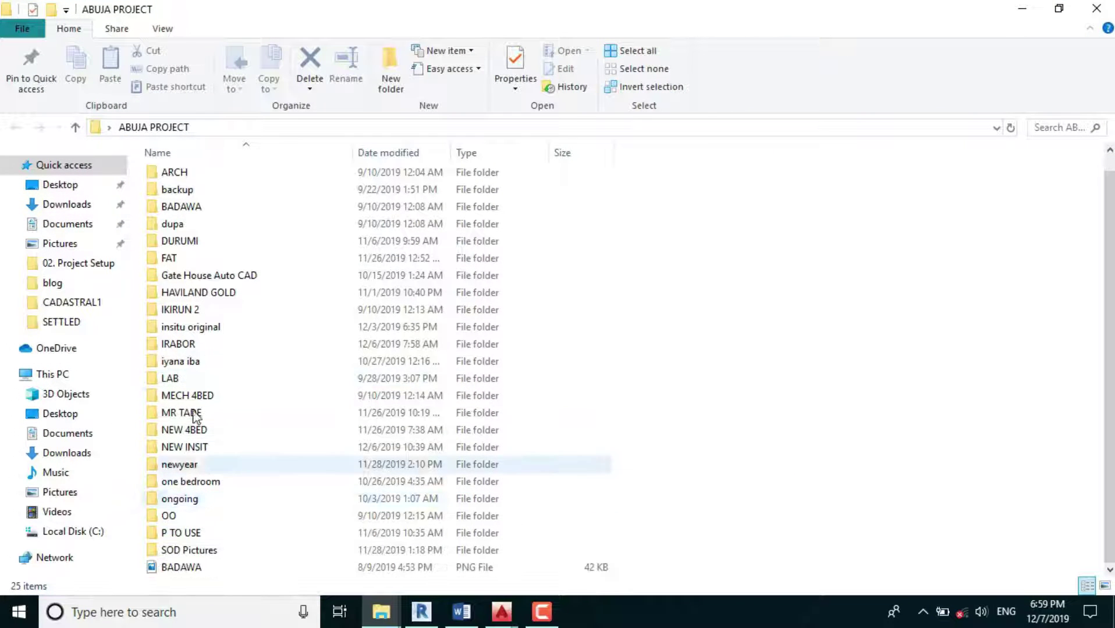
pyautogui.doubleClick(184, 347)
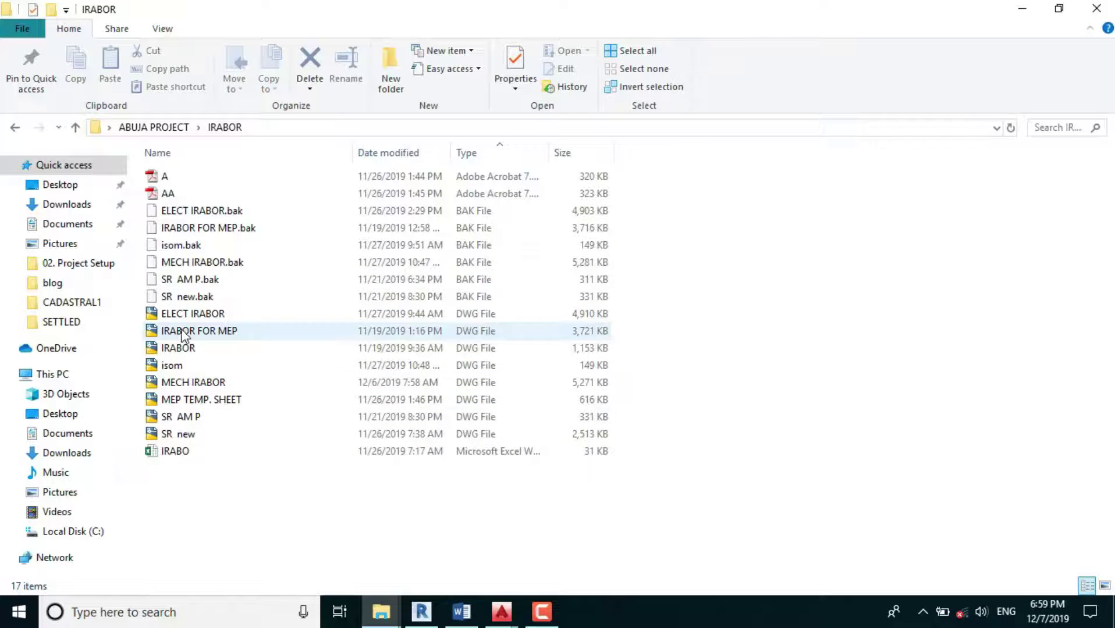
pyautogui.doubleClick(193, 382)
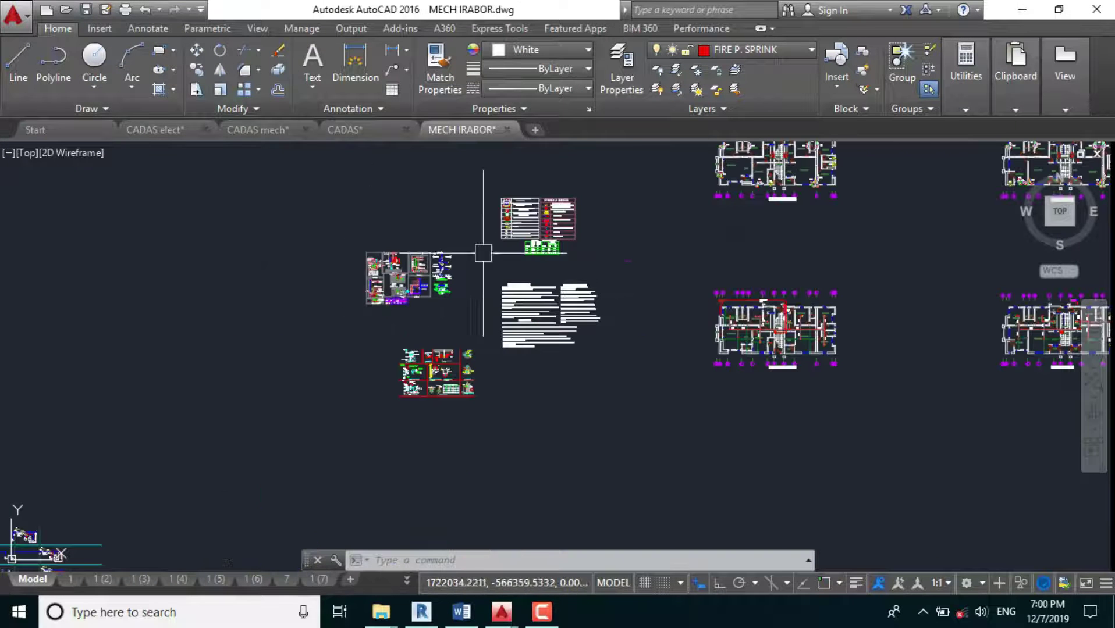
pyautogui.scroll(6, 485, 212)
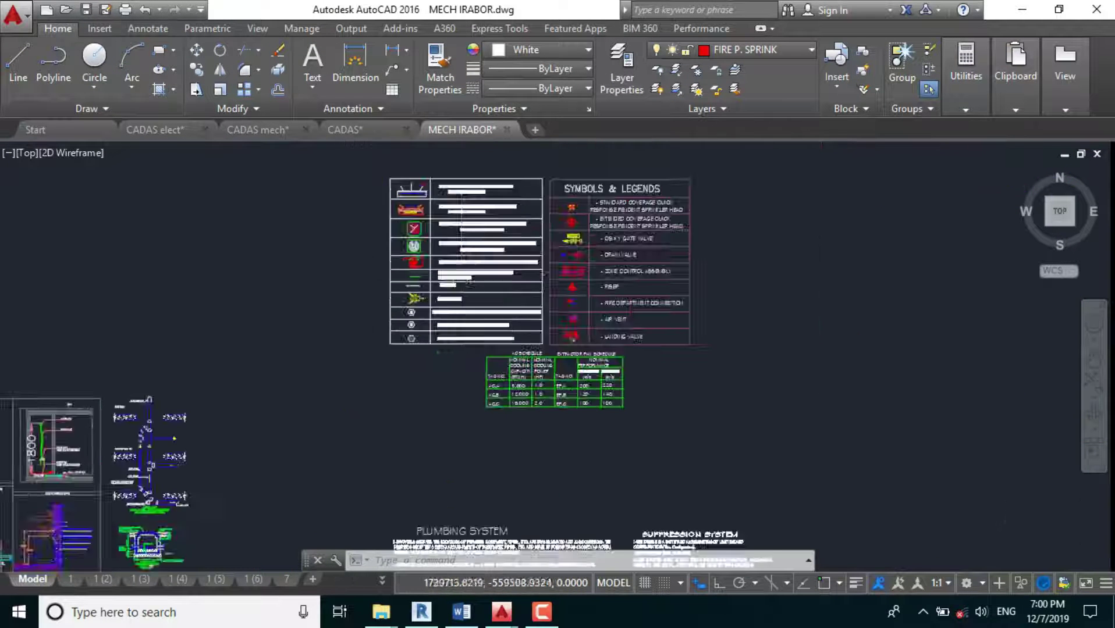
pyautogui.scroll(-2, 469, 284)
pyautogui.scroll(5, 438, 312)
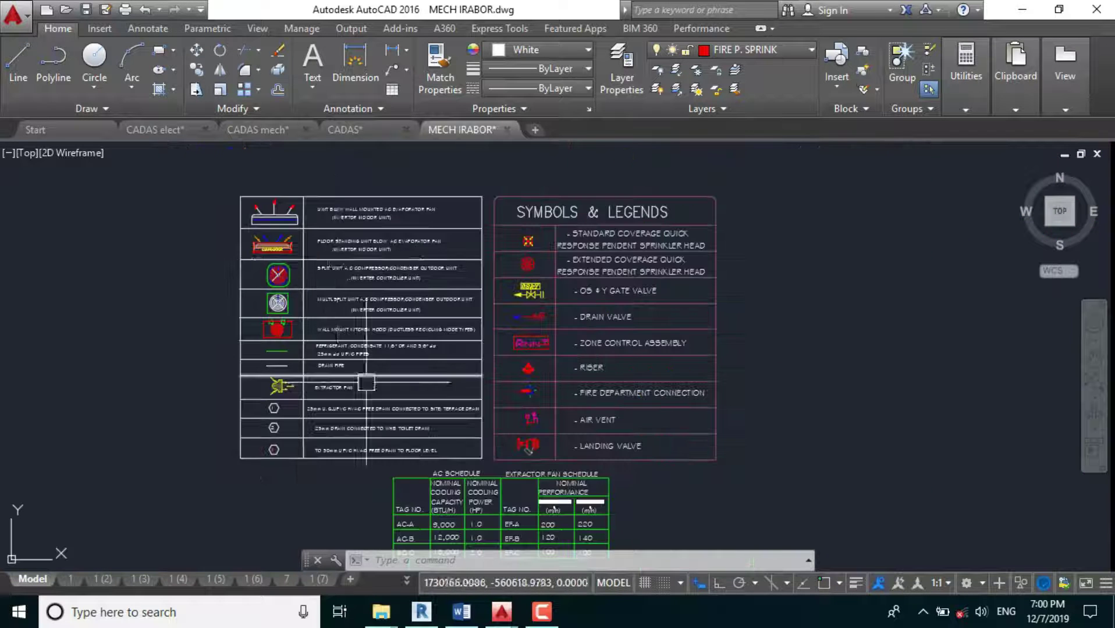
pyautogui.scroll(4, 308, 211)
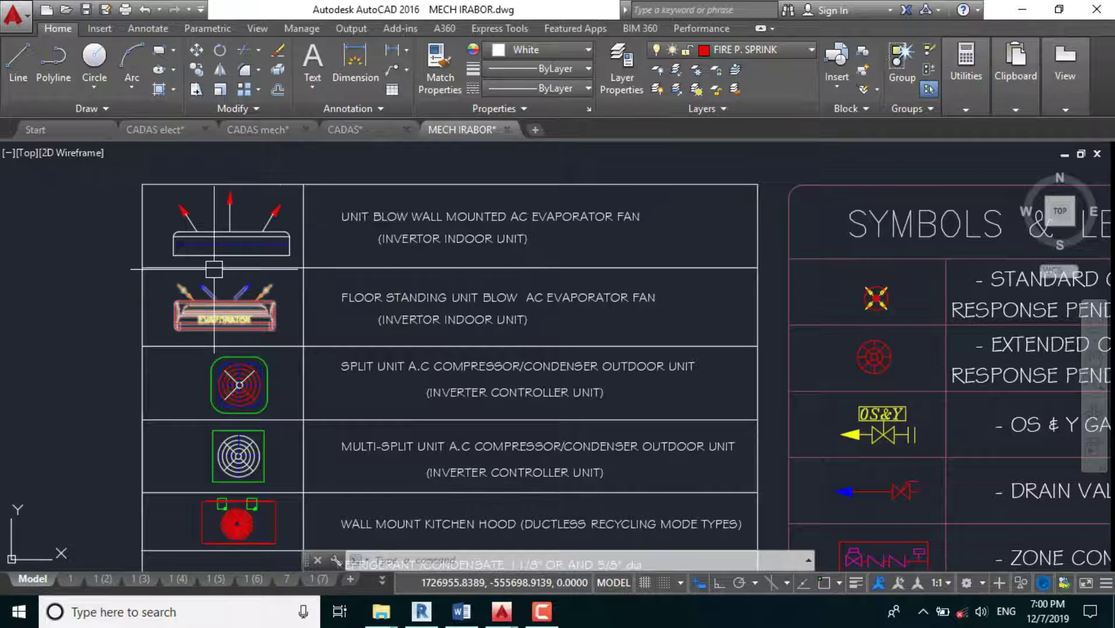
pyautogui.scroll(2, 214, 269)
pyautogui.scroll(-6, 251, 327)
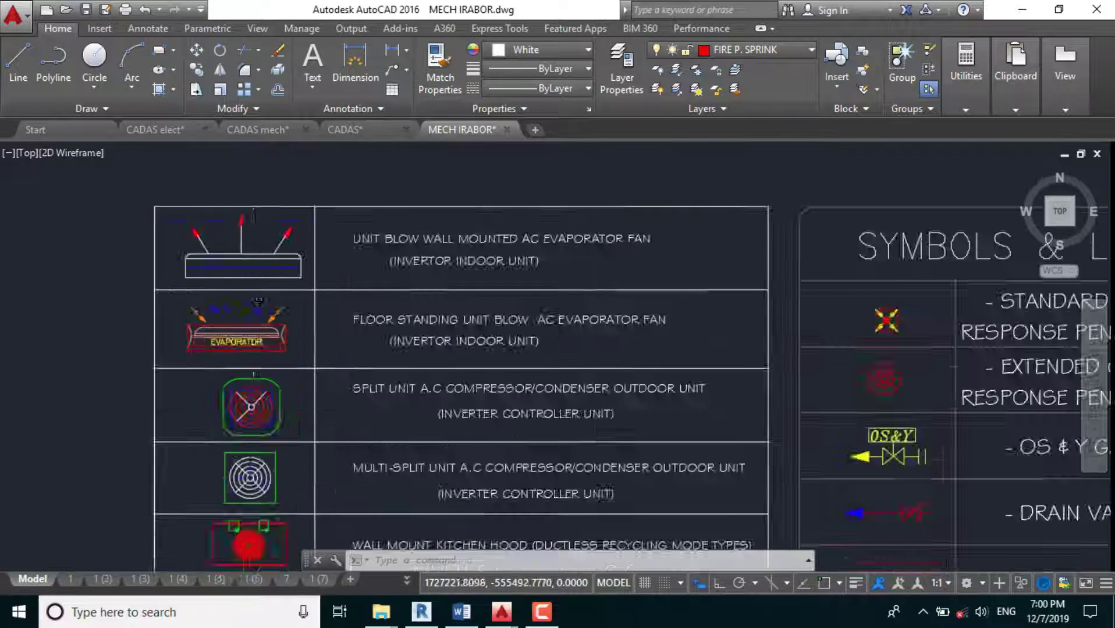
pyautogui.scroll(4, 263, 413)
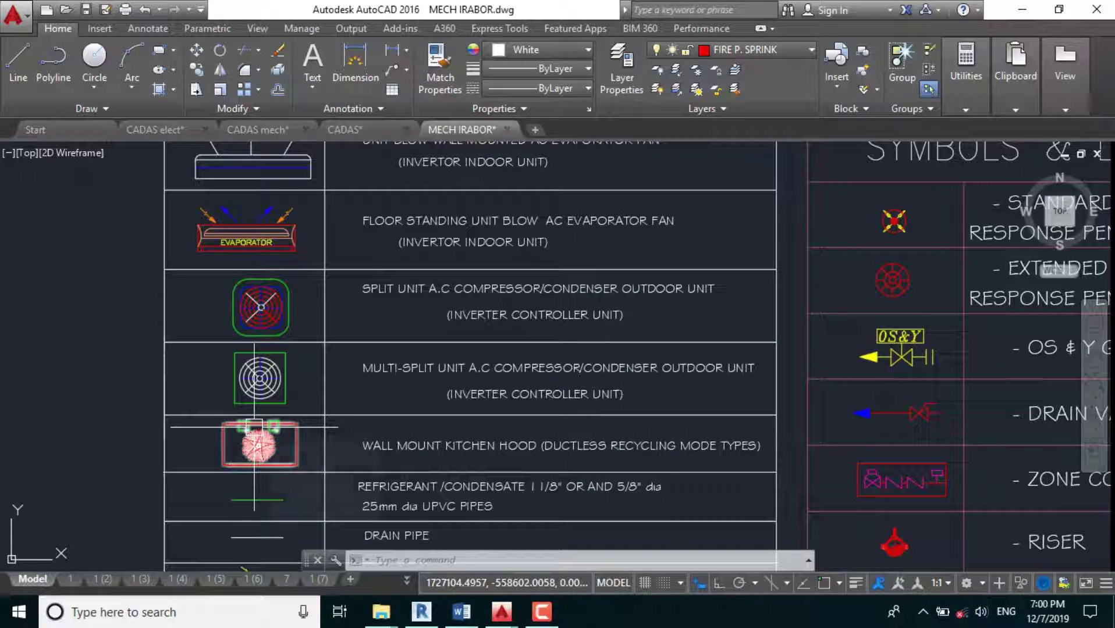
pyautogui.scroll(2, 231, 445)
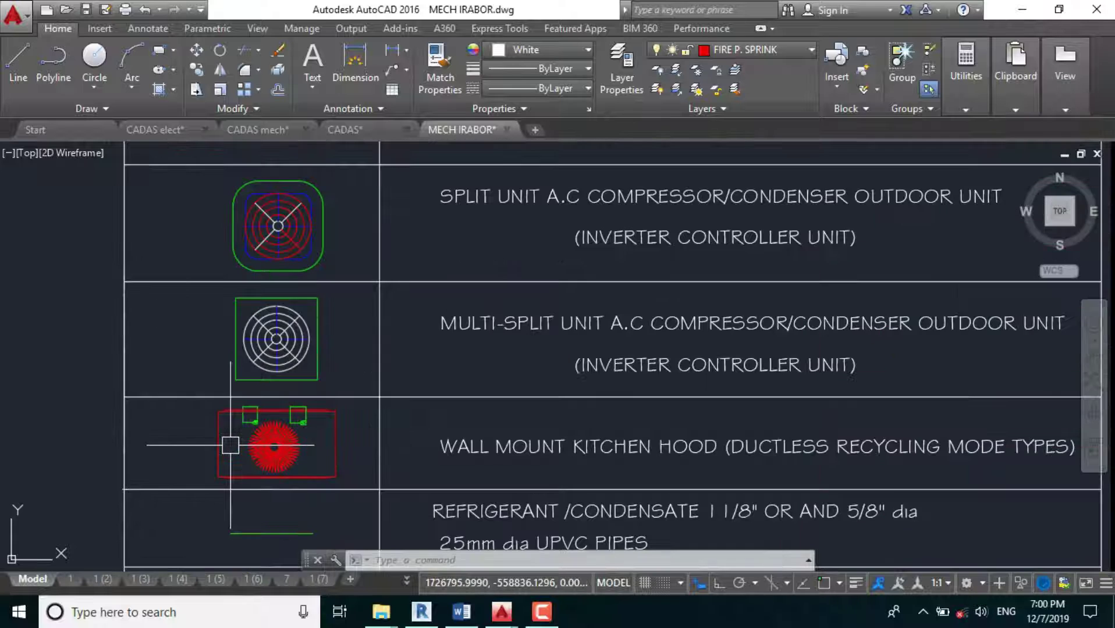
pyautogui.scroll(-2, 236, 436)
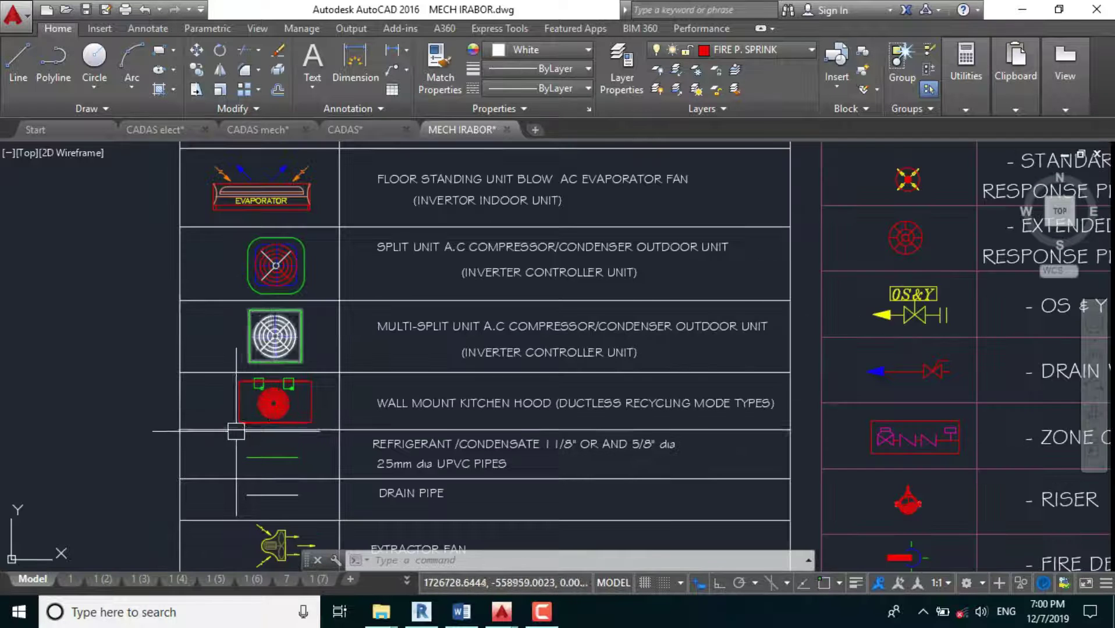
pyautogui.scroll(4, 232, 431)
pyautogui.scroll(-7, 236, 378)
pyautogui.scroll(3, 267, 336)
pyautogui.scroll(2, 267, 336)
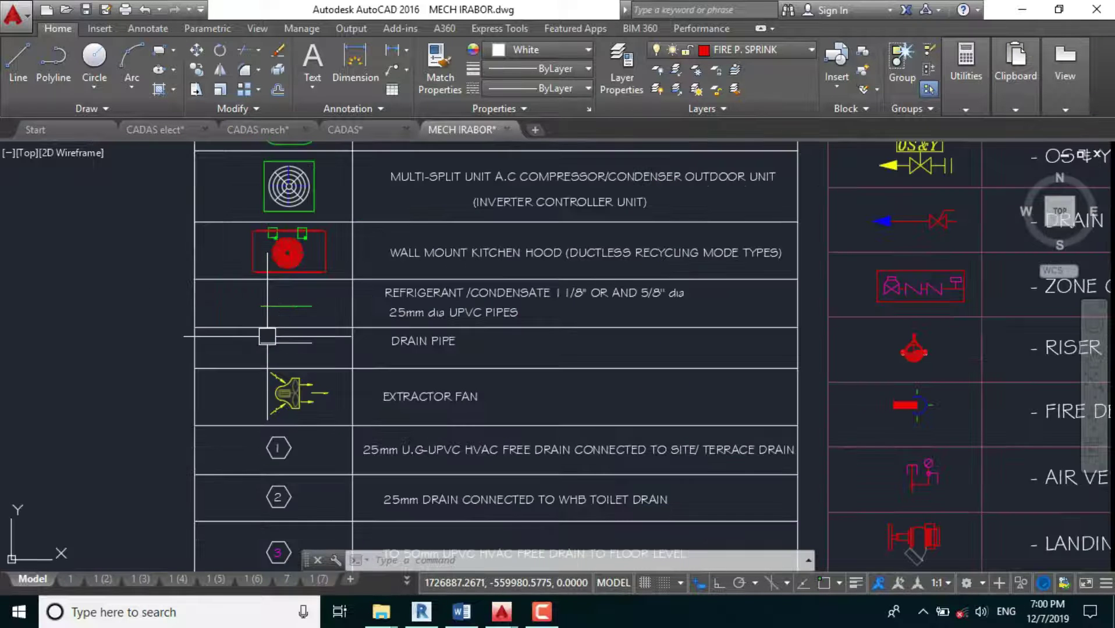
pyautogui.scroll(2, 267, 337)
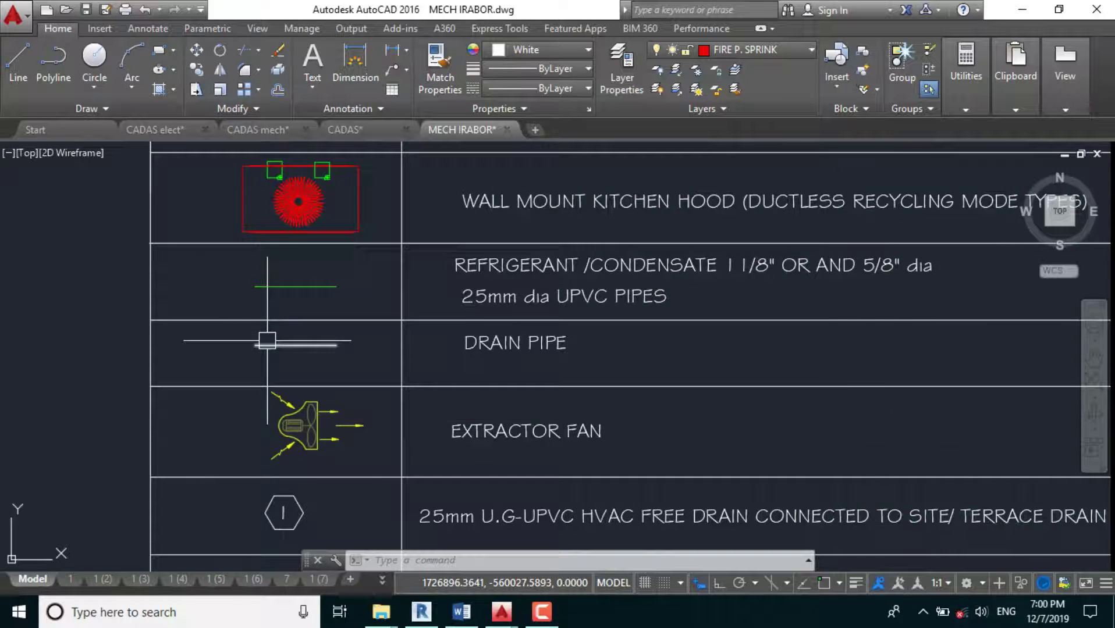
pyautogui.scroll(-2, 267, 340)
pyautogui.scroll(-6, 294, 379)
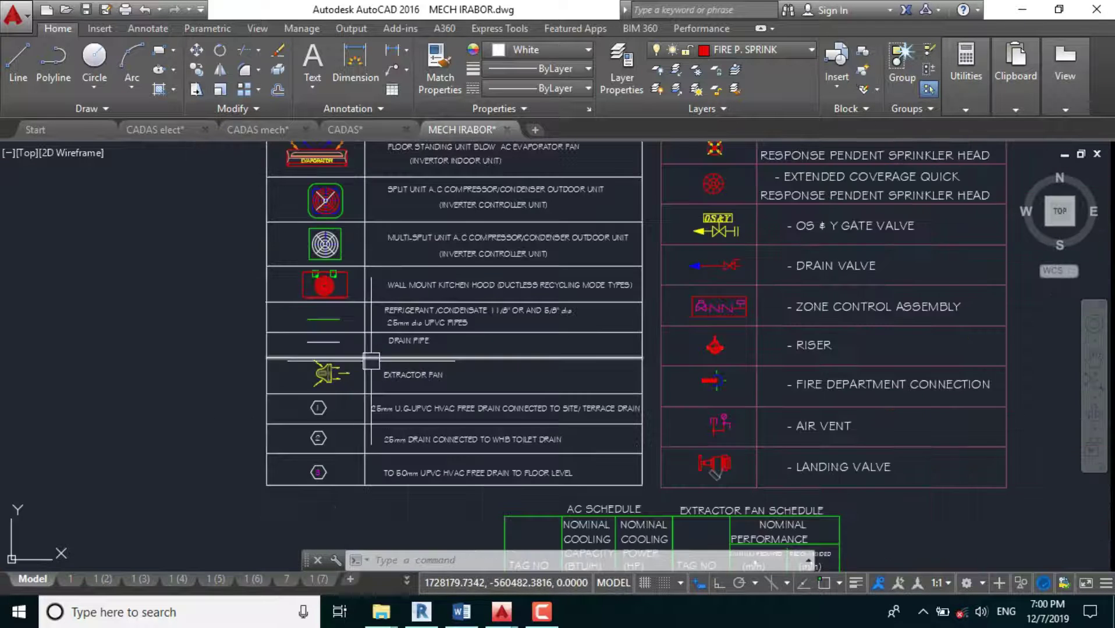
pyautogui.scroll(6, 480, 446)
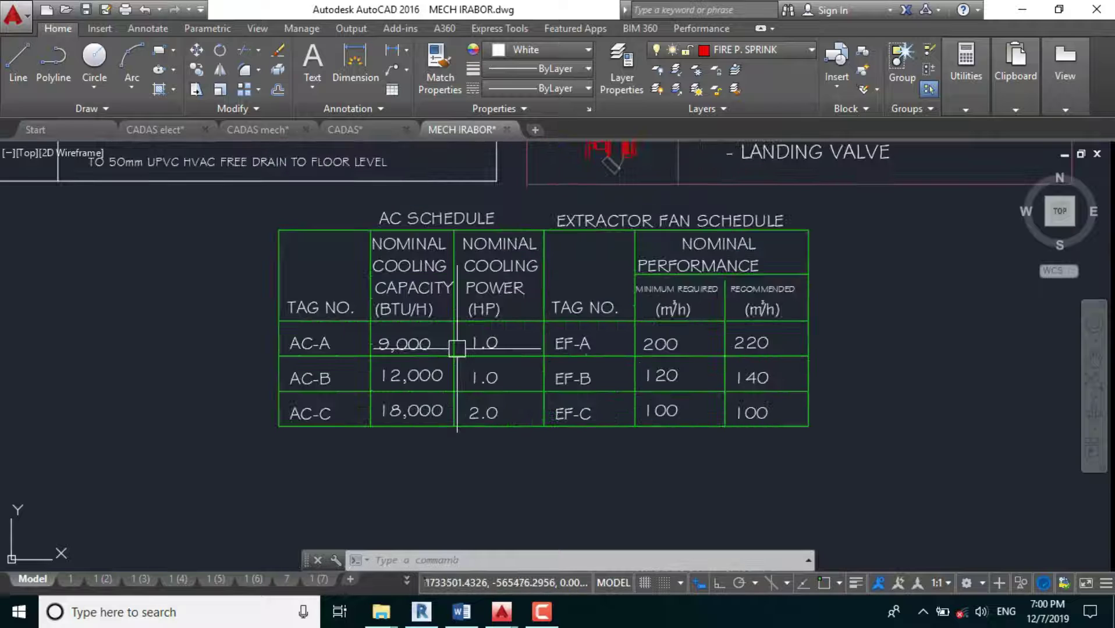
pyautogui.scroll(-4, 456, 348)
pyautogui.scroll(-8, 469, 369)
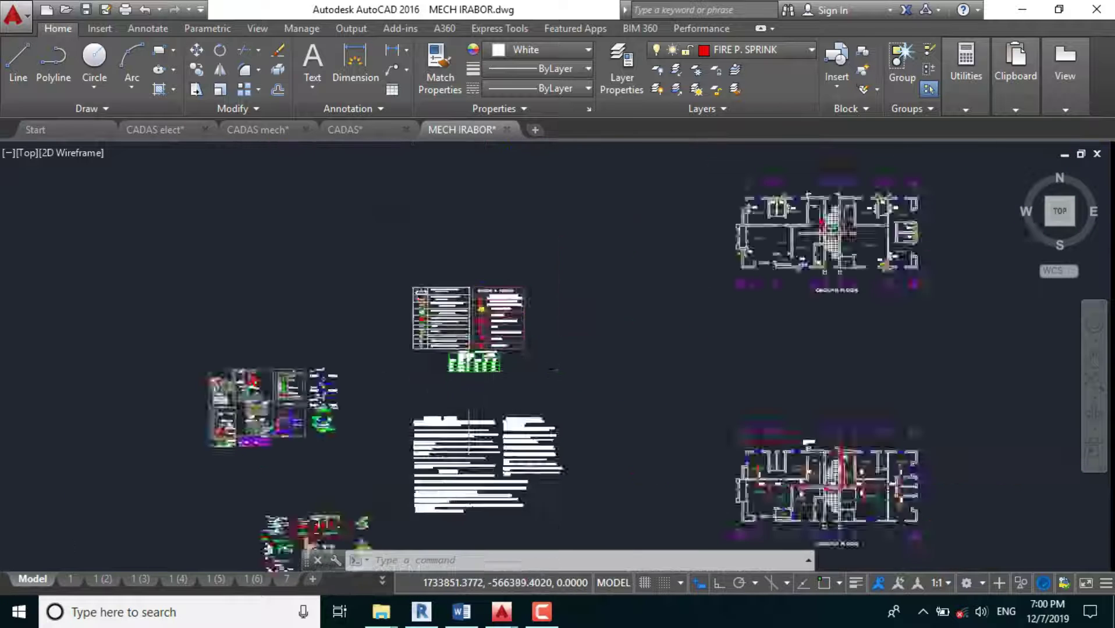
# Window-select MECH IRABOR's legend and schedule tables and copy them to the clipboard.
pyautogui.scroll(6, 517, 383)
pyautogui.click(517, 384)
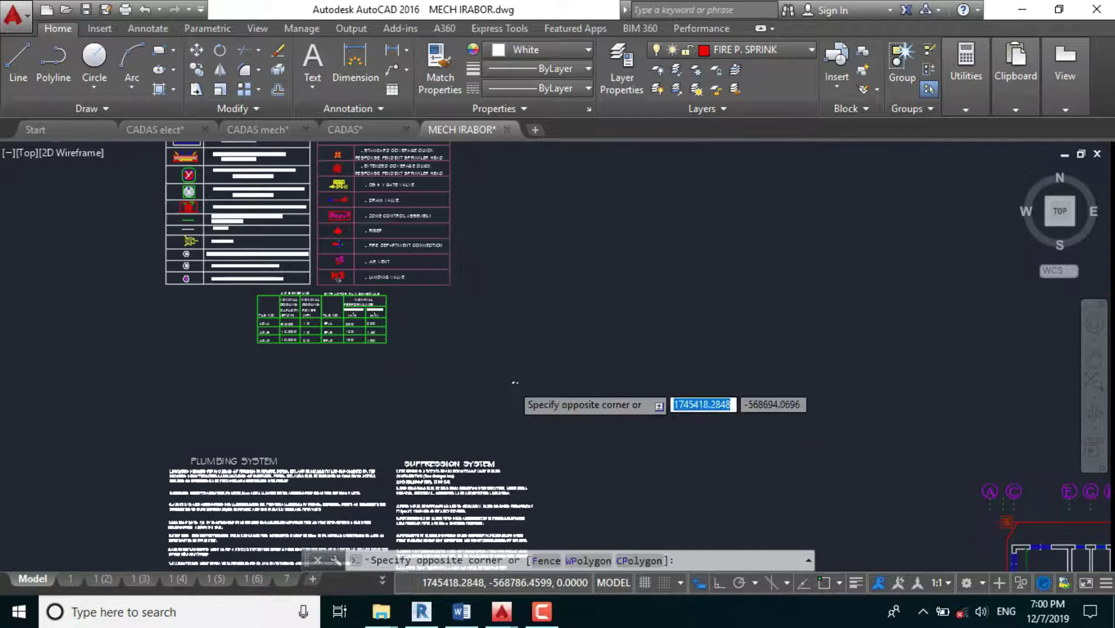
pyautogui.scroll(-4, 516, 385)
pyautogui.click(336, 221)
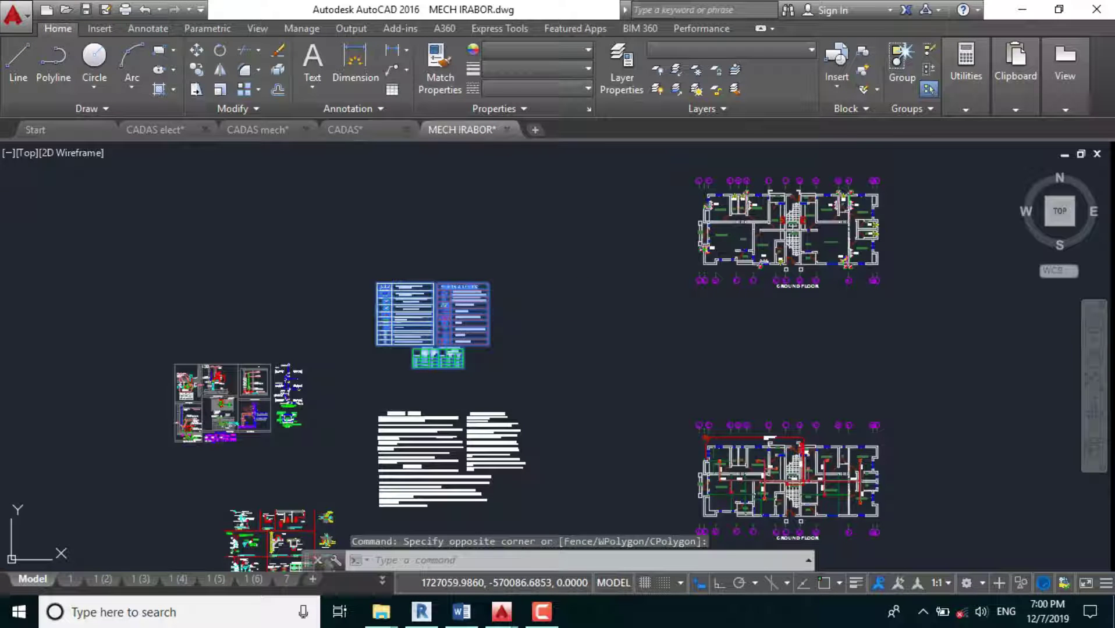
pyautogui.hotkey('ctrl', 'c')
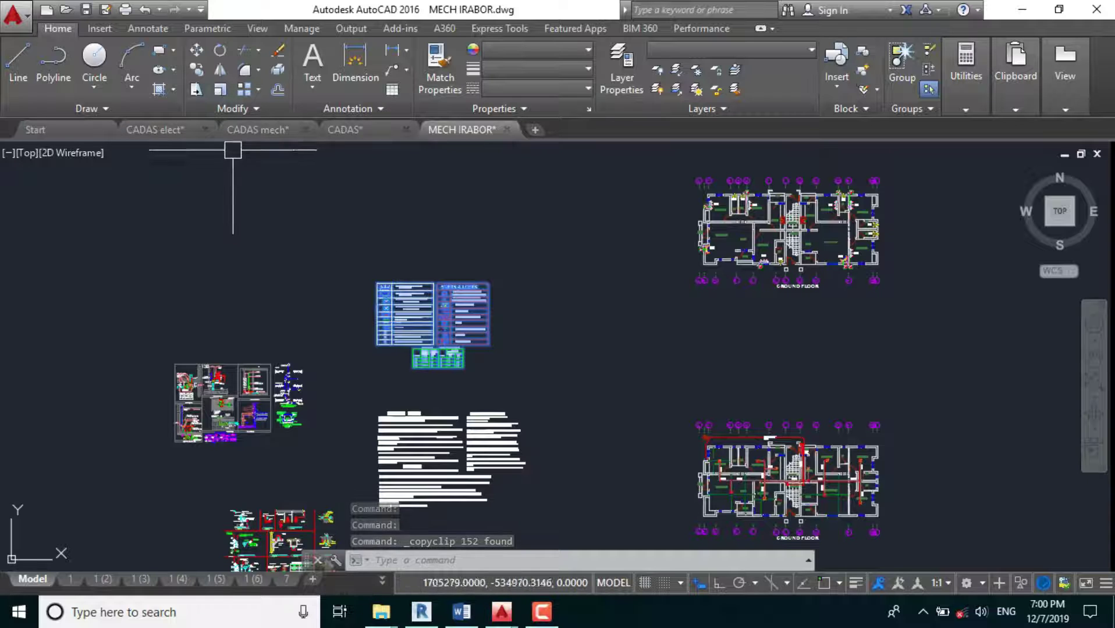
# Paste the 152 copied legend and schedule objects into CADAS mech.
pyautogui.click(243, 130)
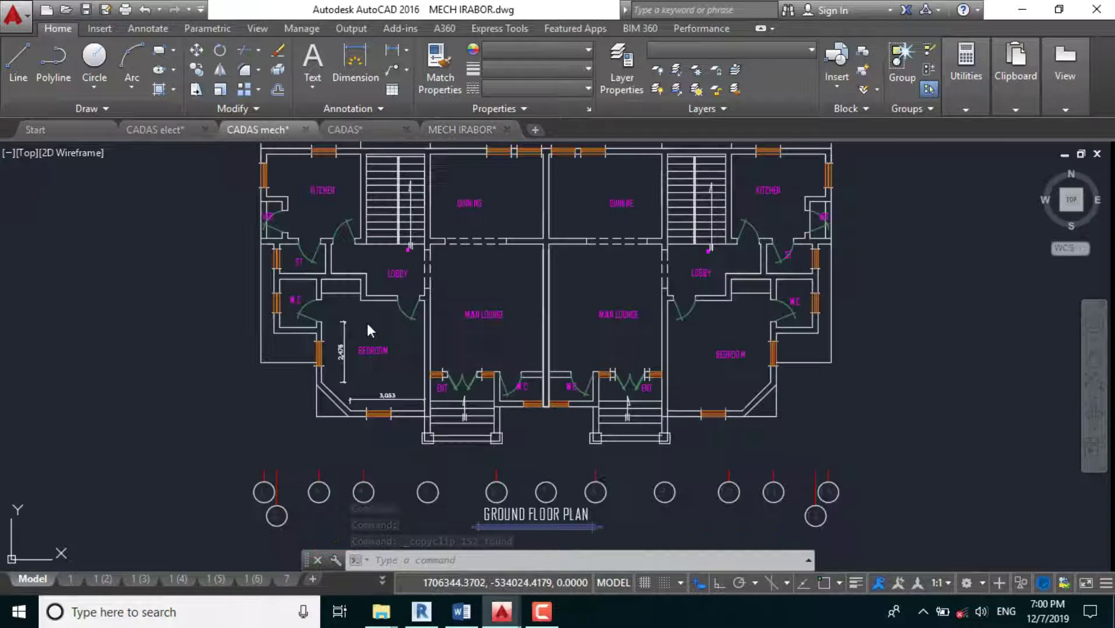
pyautogui.scroll(-4, 683, 347)
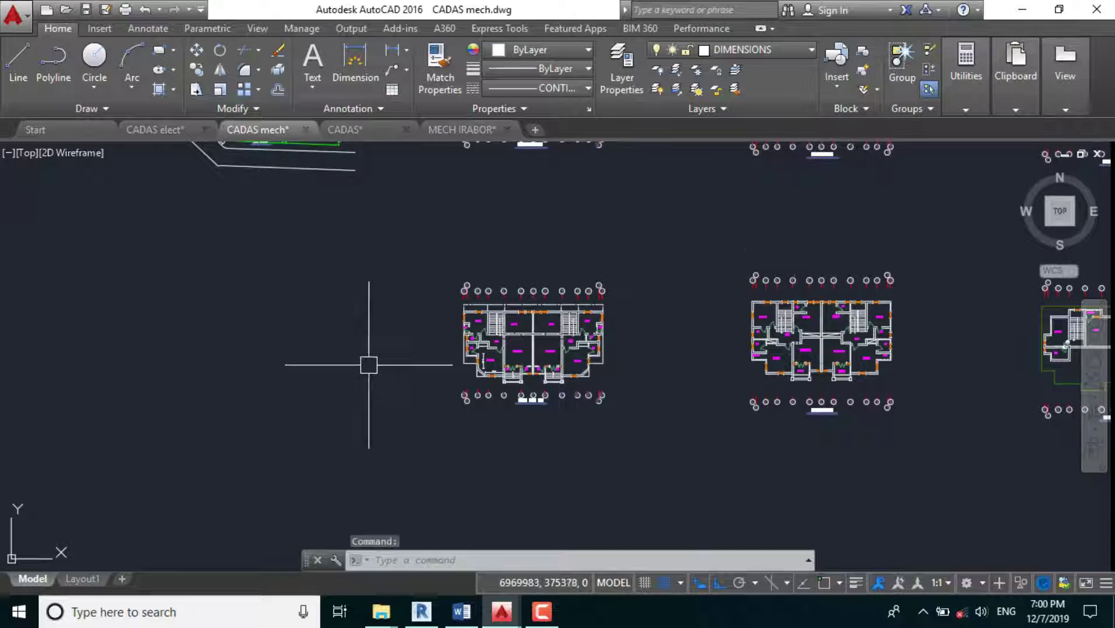
pyautogui.hotkey('ctrl', 'v')
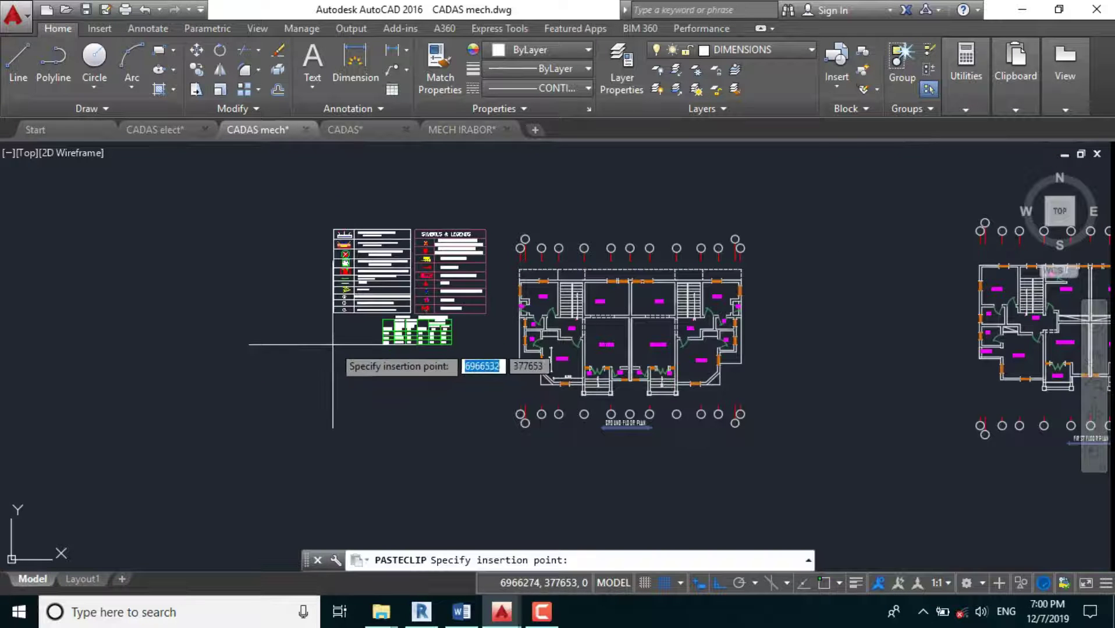
# Place the pasted tables left of the ground floor plan and select the legend's evaporator symbol.
pyautogui.click(211, 352)
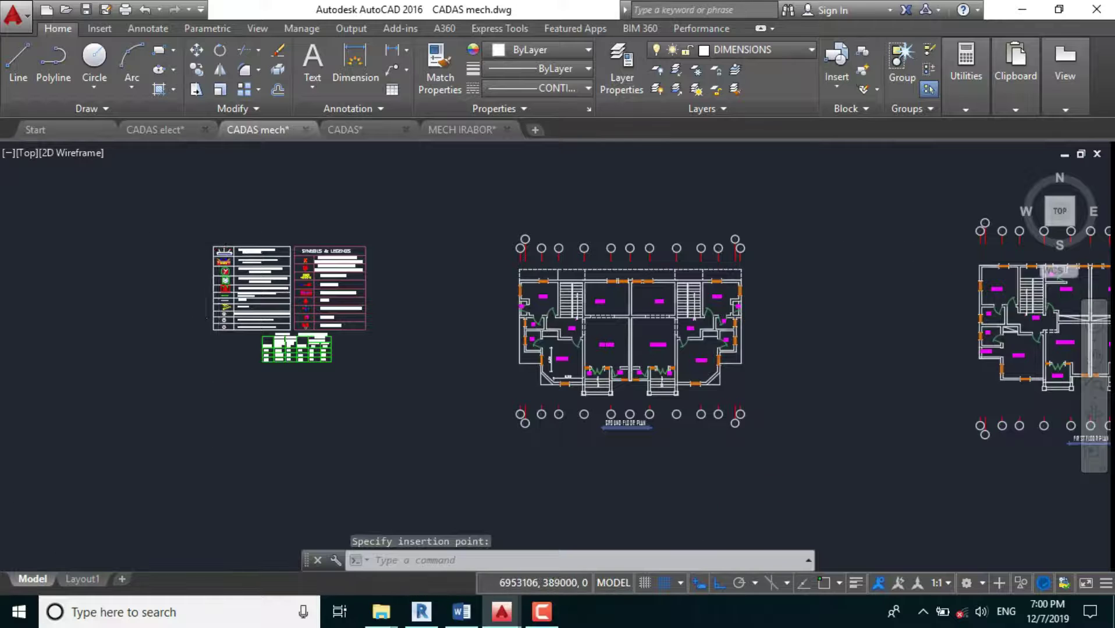
pyautogui.scroll(10, 214, 249)
pyautogui.click(300, 327)
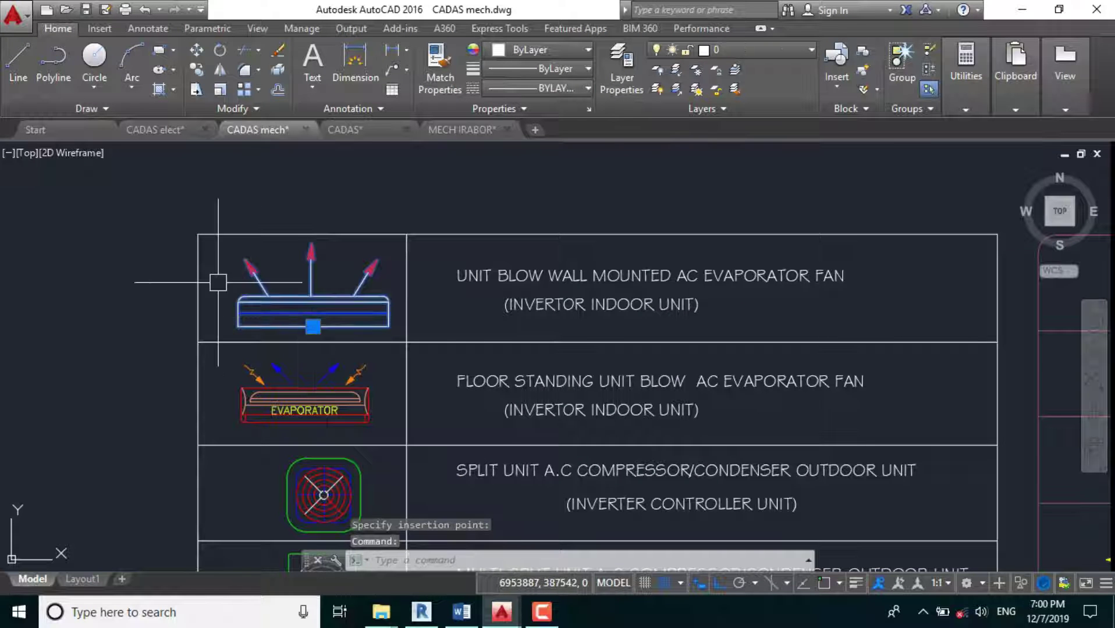
pyautogui.scroll(-5, 219, 282)
pyautogui.scroll(6, 309, 358)
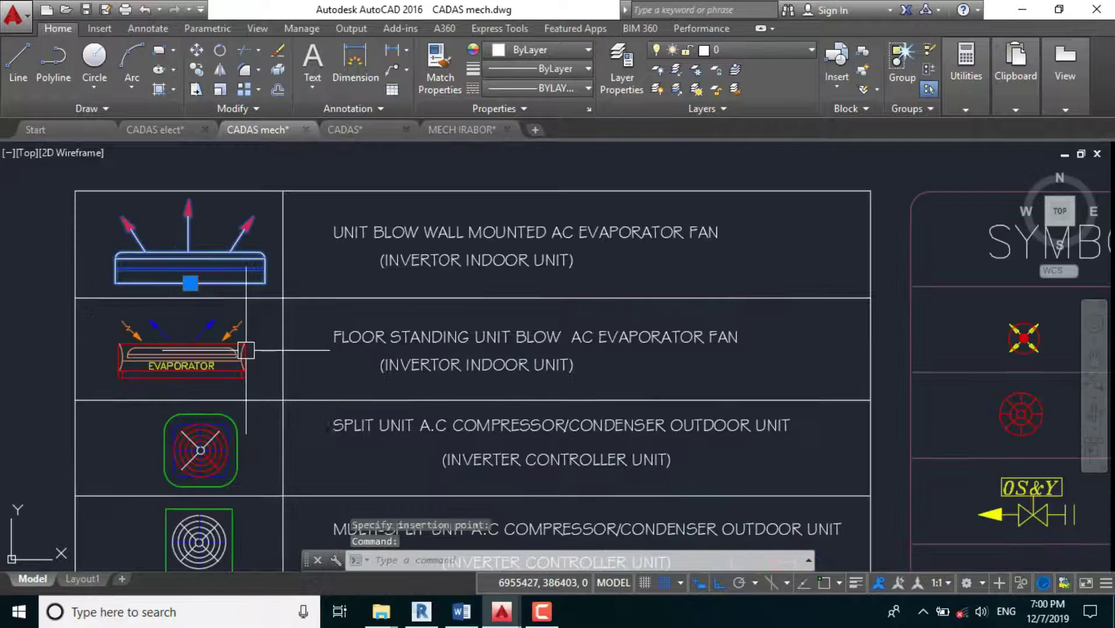
# Copy the evaporator symbol, with Ortho off, to just below the wall-mounted AC unit.
pyautogui.write('c')
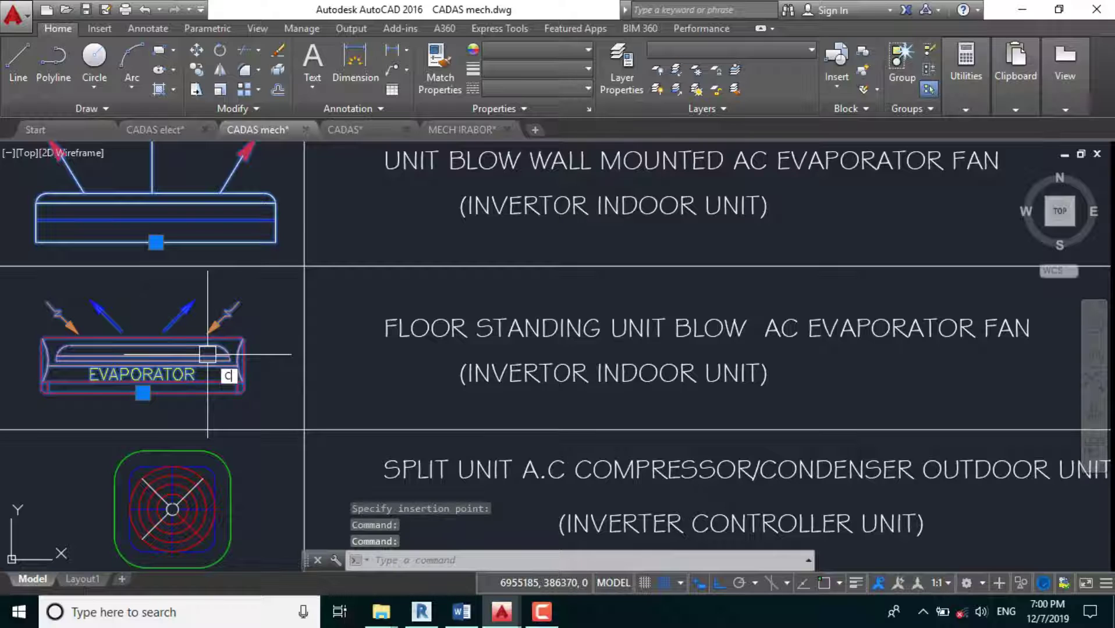
pyautogui.write('pv')
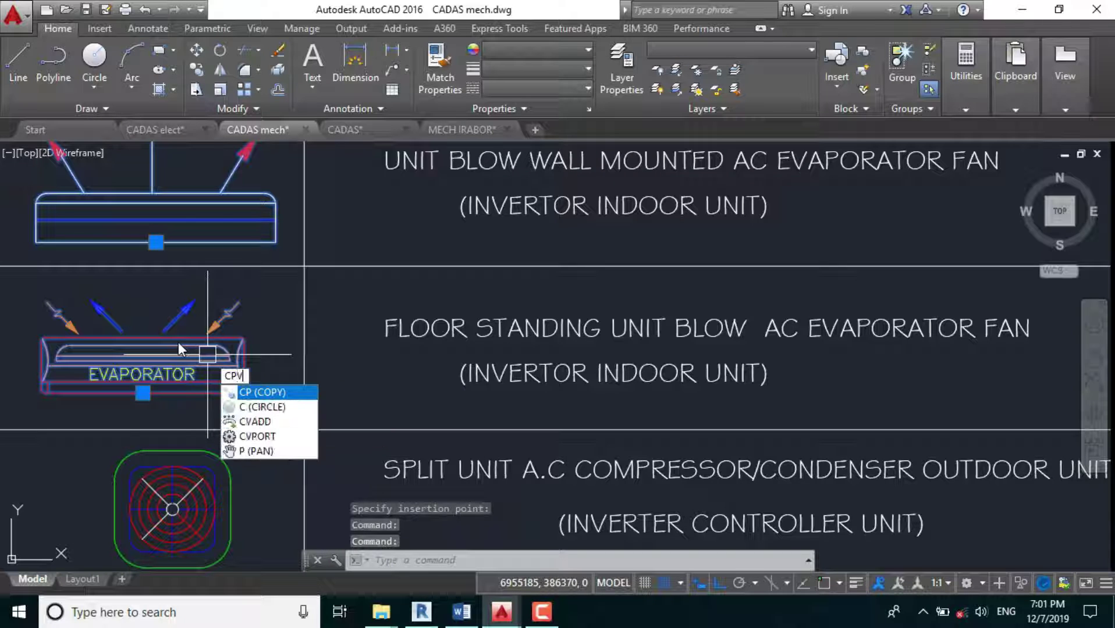
pyautogui.press('Return')
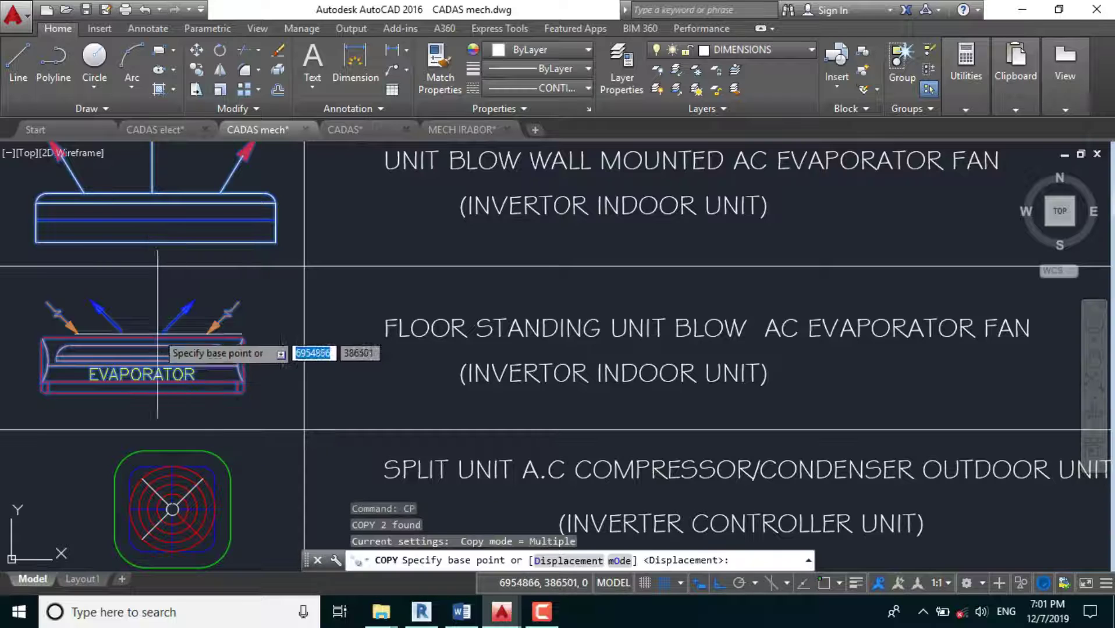
pyautogui.click(149, 323)
pyautogui.scroll(-6, 149, 323)
pyautogui.scroll(6, 351, 319)
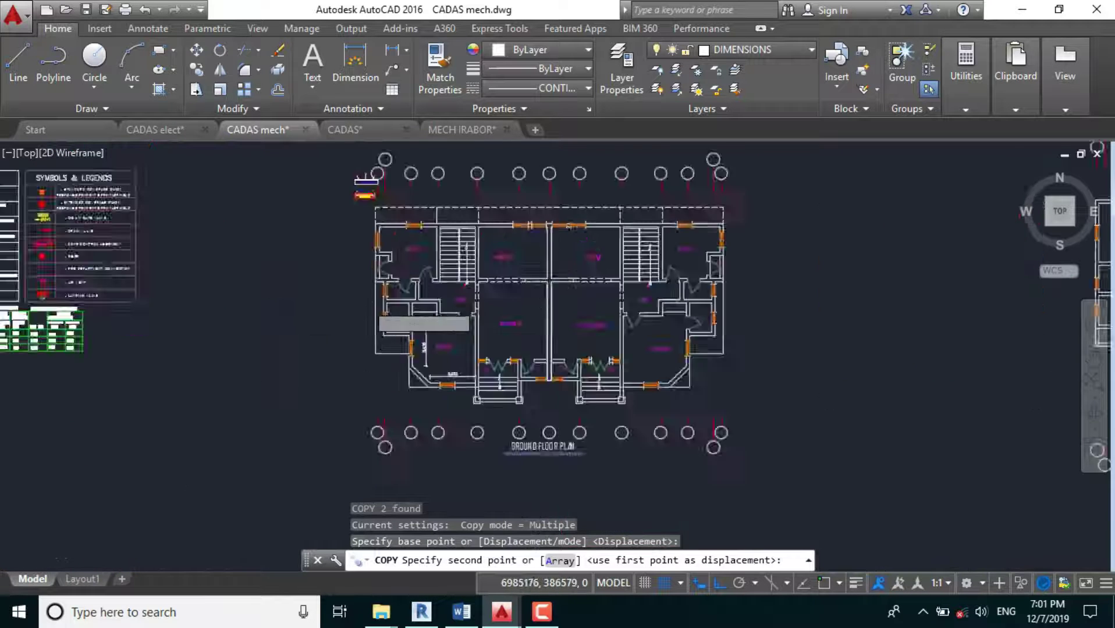
pyautogui.scroll(-5, 351, 318)
pyautogui.press('F8')
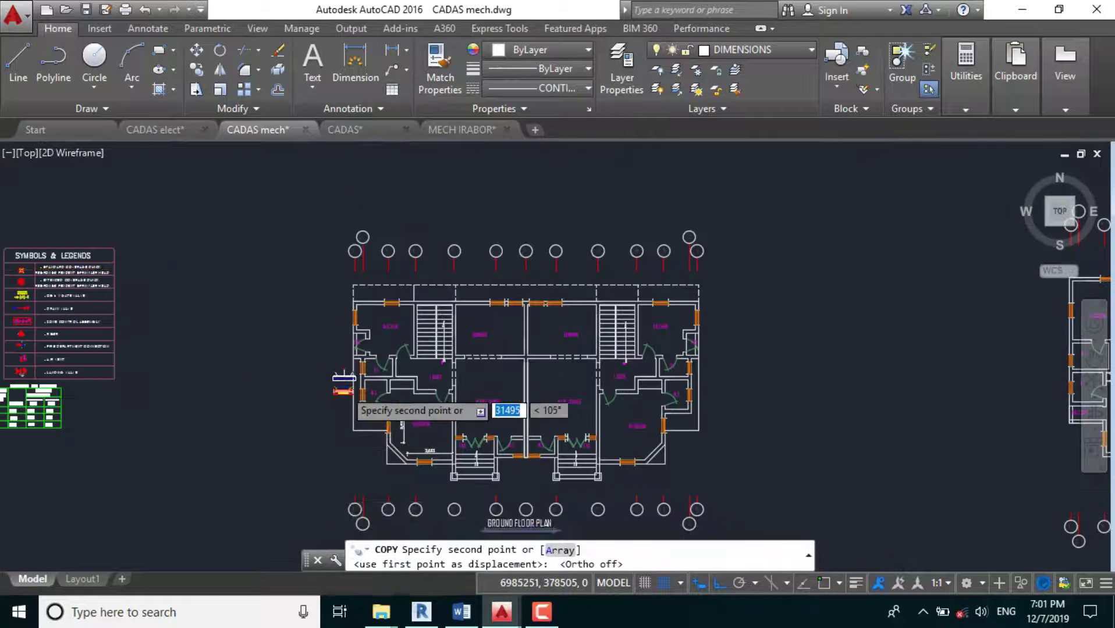
pyautogui.scroll(5, 349, 401)
pyautogui.scroll(4, 349, 401)
pyautogui.click(312, 371)
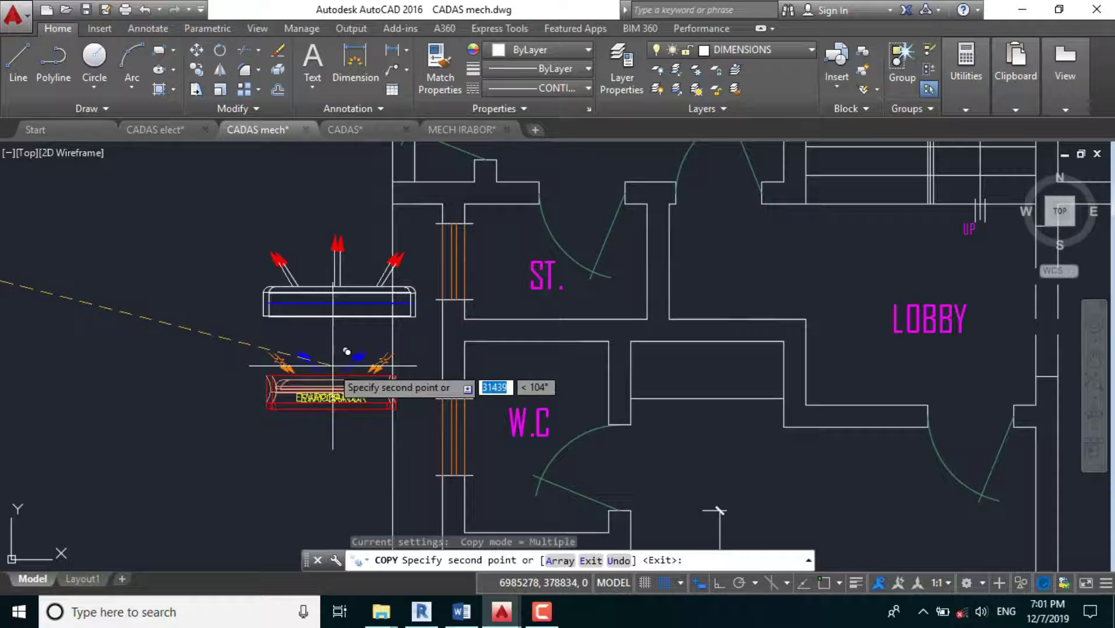
pyautogui.press('Escape')
# Window-select the wall-mounted AC unit and the new evaporator copy together.
pyautogui.scroll(-4, 304, 385)
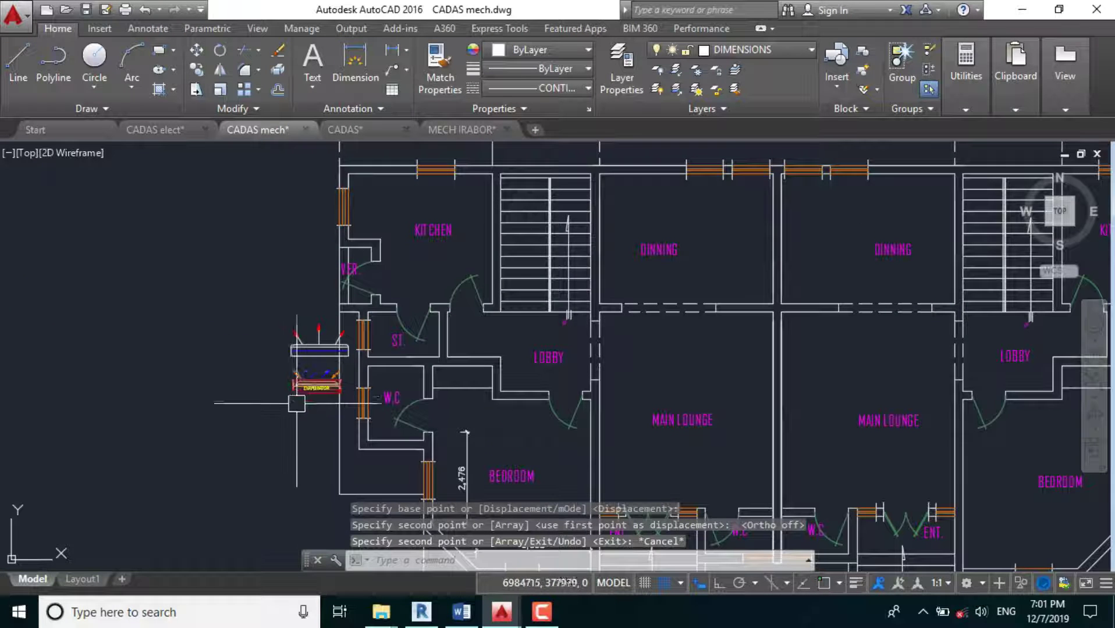
pyautogui.scroll(2, 294, 398)
pyautogui.click(304, 428)
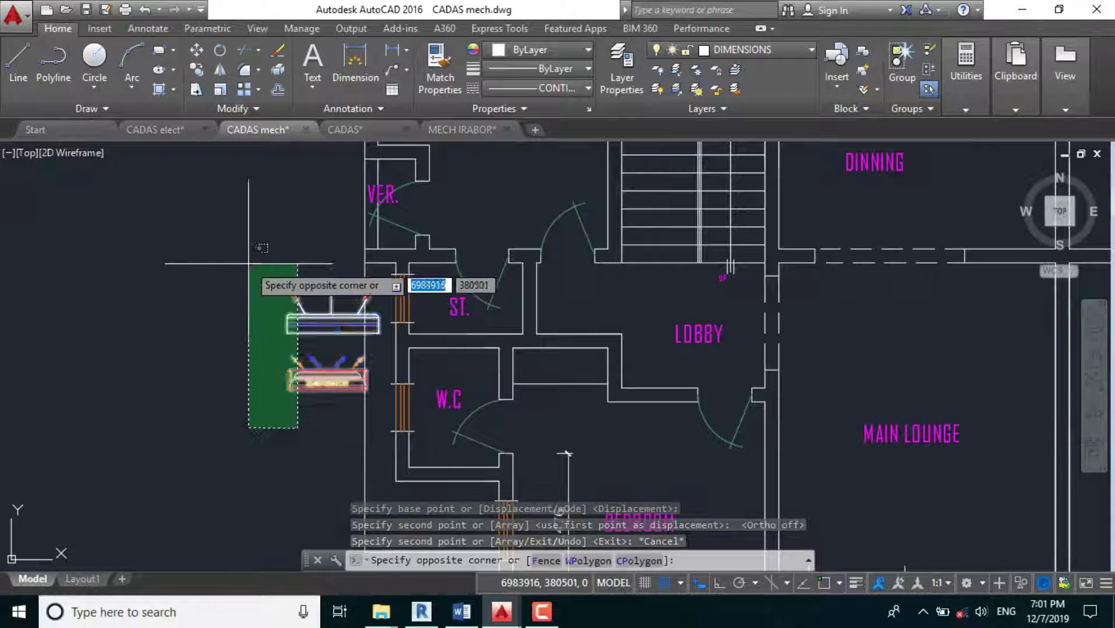
pyautogui.click(252, 335)
# Scale the two selected AC symbols by a factor of 0.7 about a picked base point.
pyautogui.write('SC')
pyautogui.press('Return')
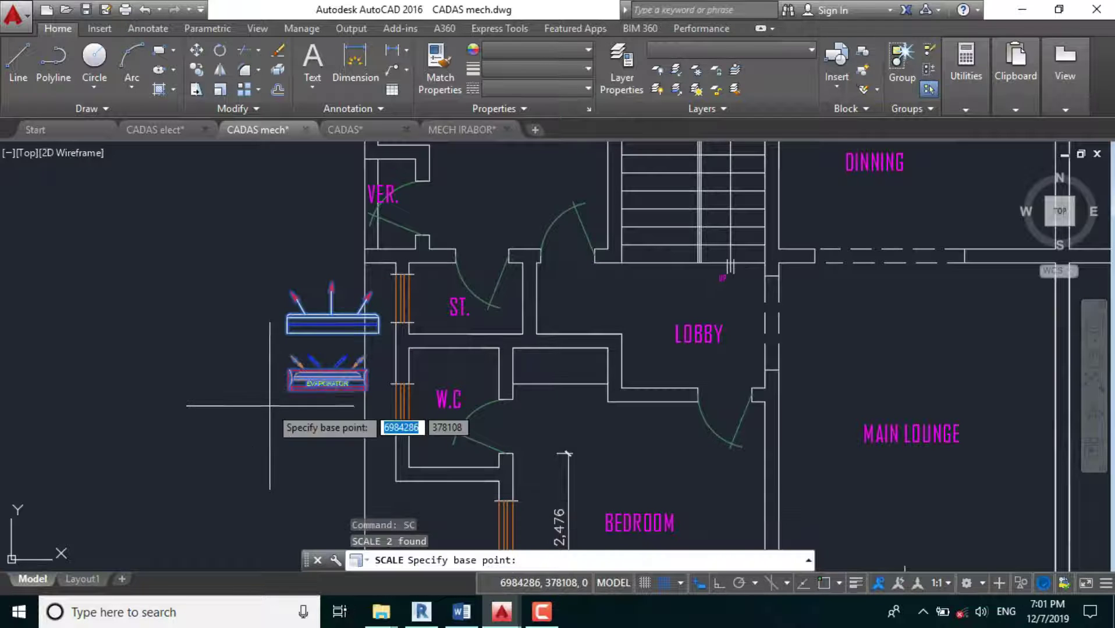
pyautogui.click(286, 388)
pyautogui.write('.7')
pyautogui.press('Return')
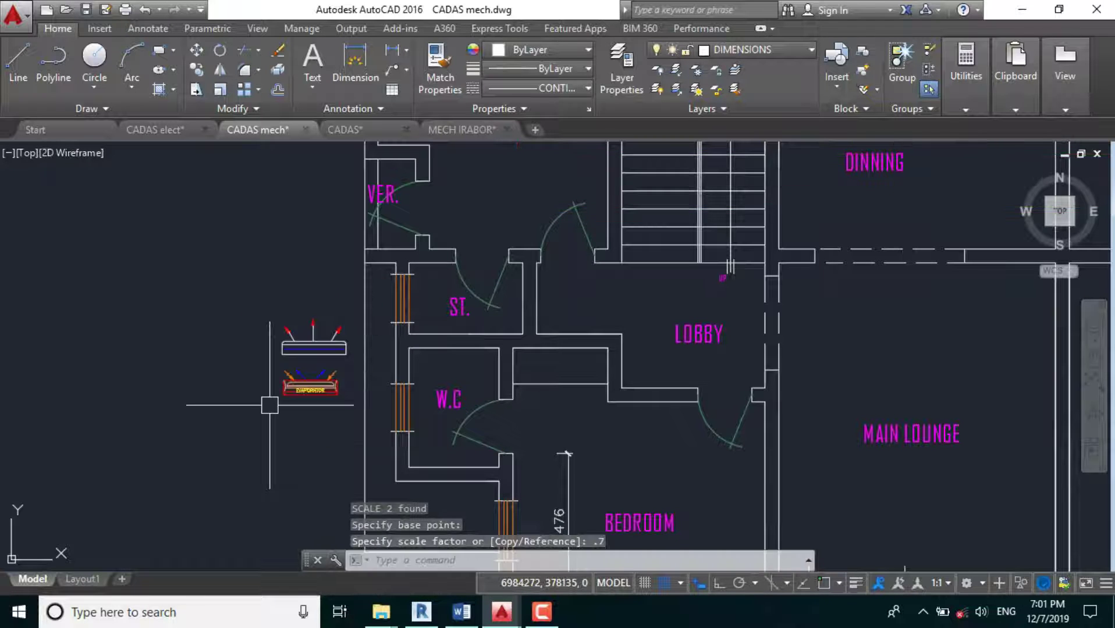
# Window-select the scaled AC unit and evaporator and copy them to the clipboard.
pyautogui.scroll(-5, 140, 231)
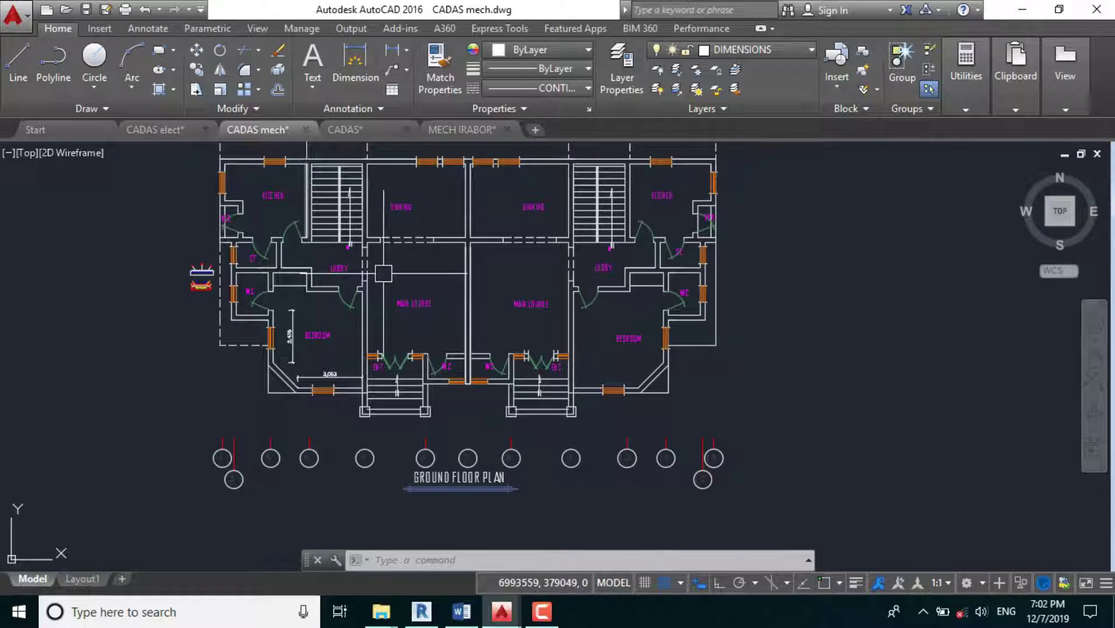
pyautogui.scroll(6, 175, 262)
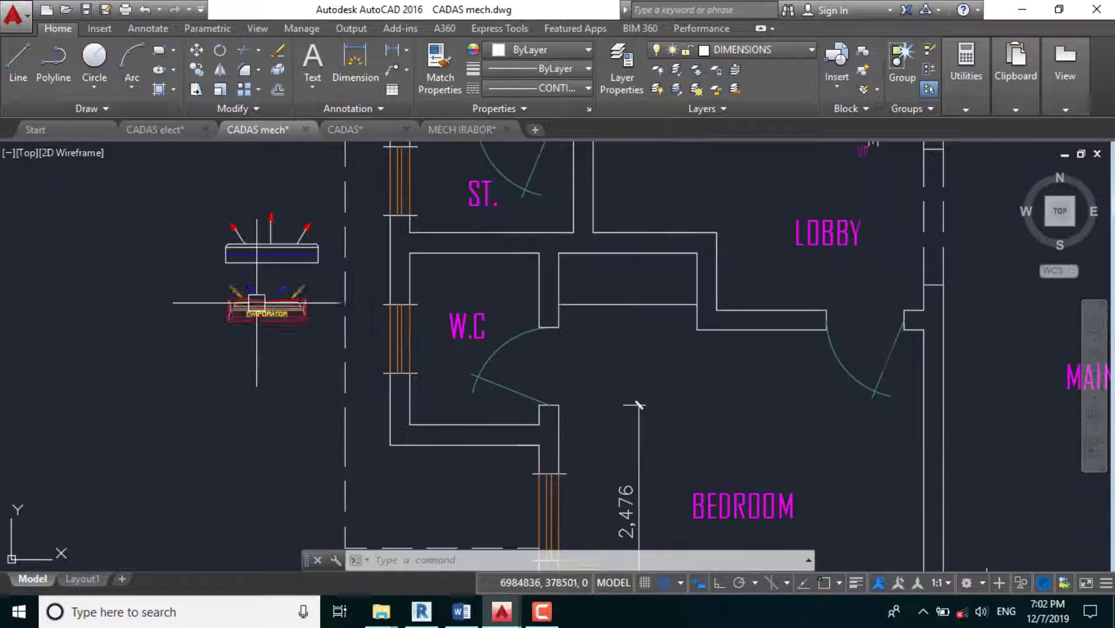
pyautogui.scroll(2, 271, 408)
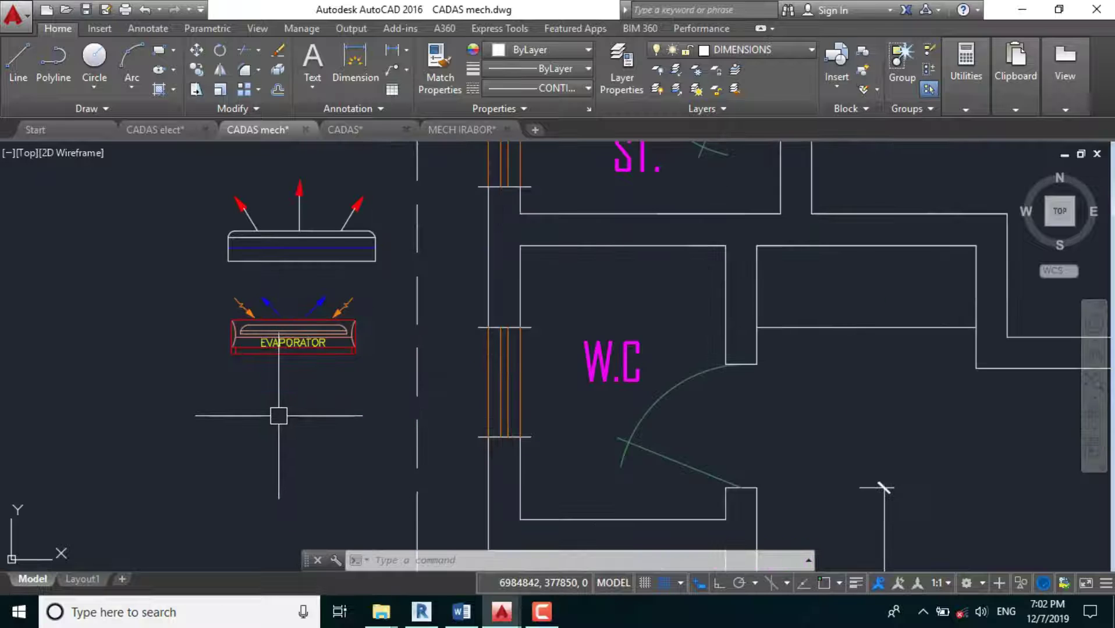
pyautogui.scroll(-2, 273, 410)
pyautogui.click(285, 416)
pyautogui.click(229, 302)
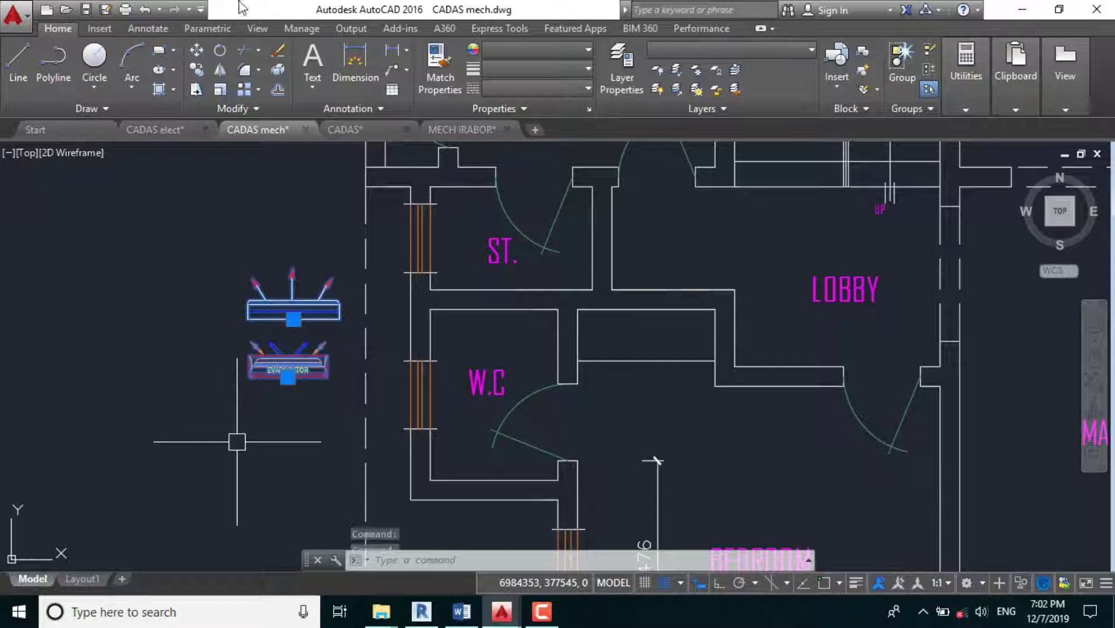
pyautogui.hotkey('ctrl', 'c')
# Paste the copied AC unit and evaporator into the CADAS elect drawing.
pyautogui.click(144, 128)
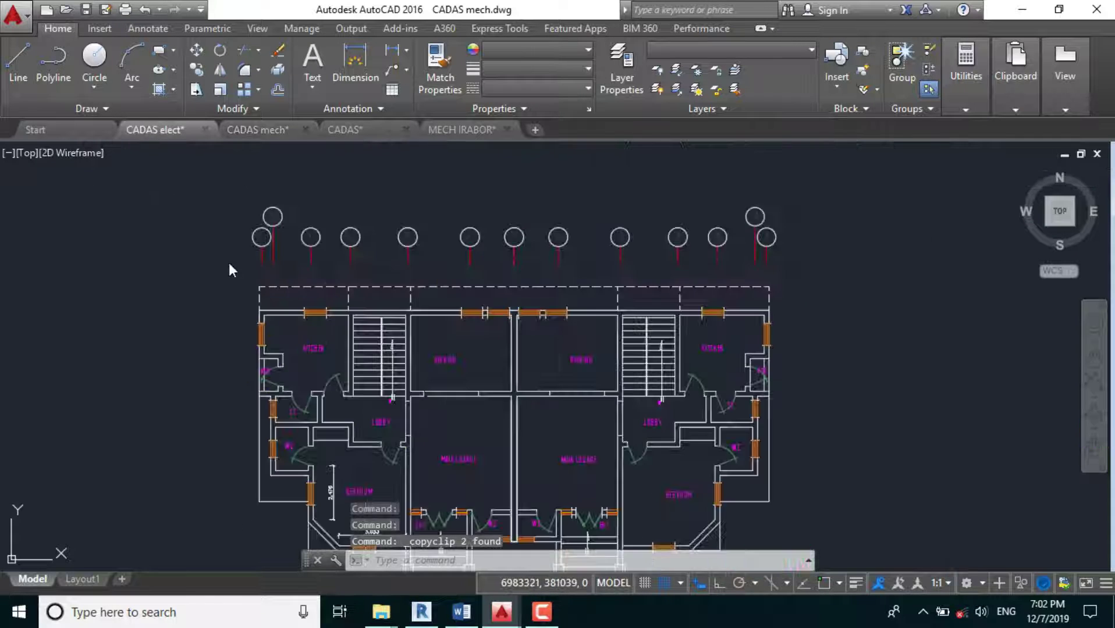
pyautogui.scroll(-3, 237, 303)
pyautogui.scroll(3, 361, 318)
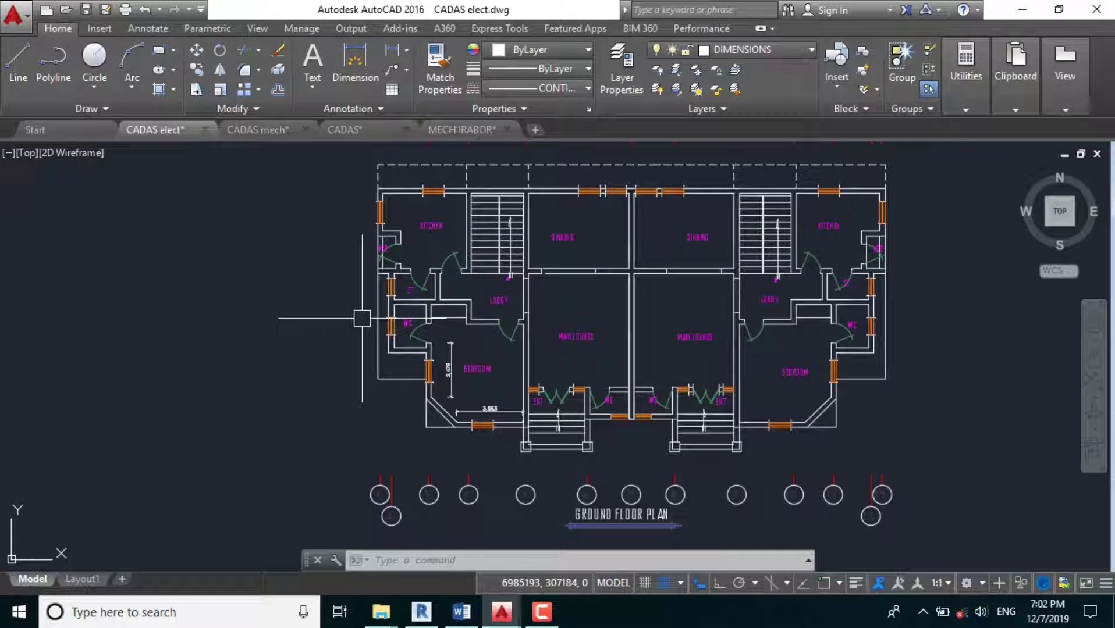
pyautogui.hotkey('ctrl', 'v')
pyautogui.scroll(5, 372, 343)
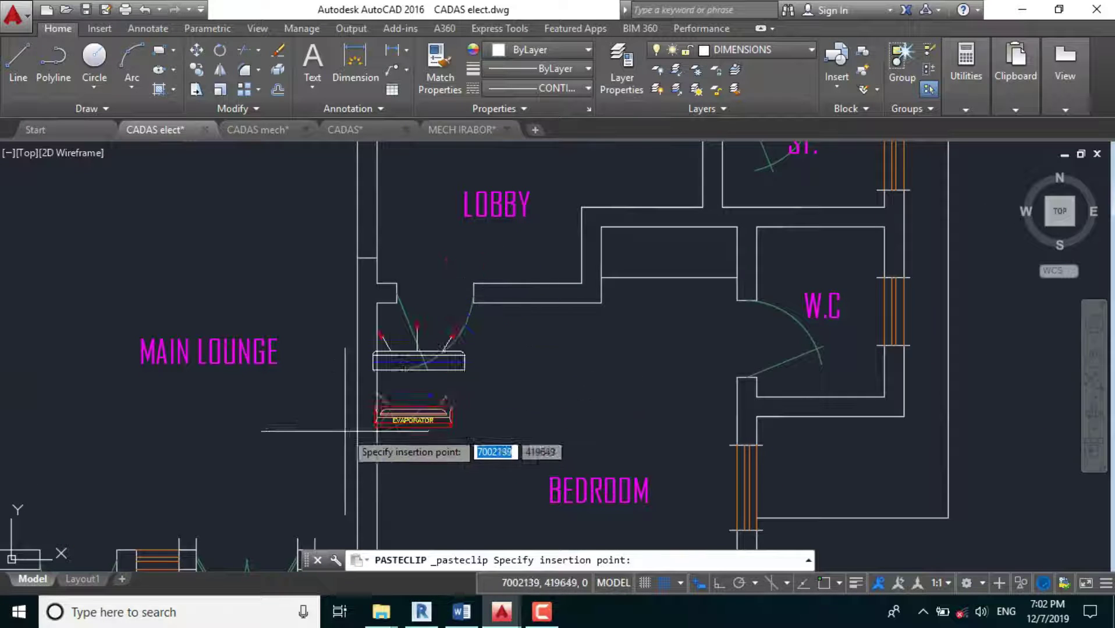
pyautogui.scroll(-3, 361, 349)
pyautogui.scroll(3, 365, 307)
pyautogui.click(357, 269)
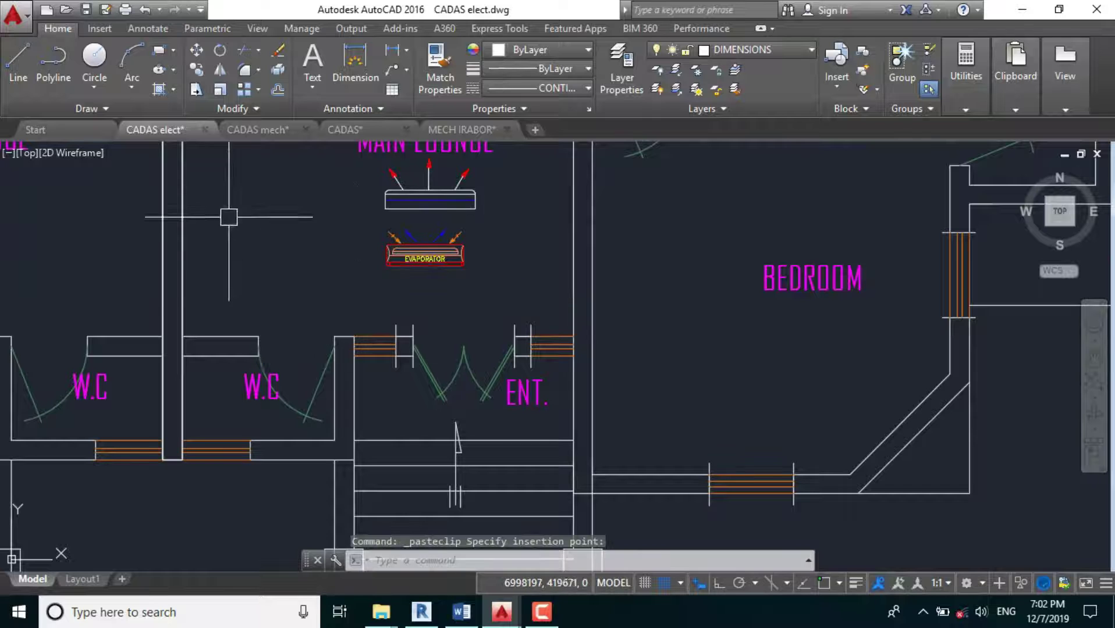
# Move the pasted AC symbols into the Main Lounge above the entrance.
pyautogui.scroll(-4, 228, 217)
pyautogui.scroll(6, 306, 325)
pyautogui.click(327, 391)
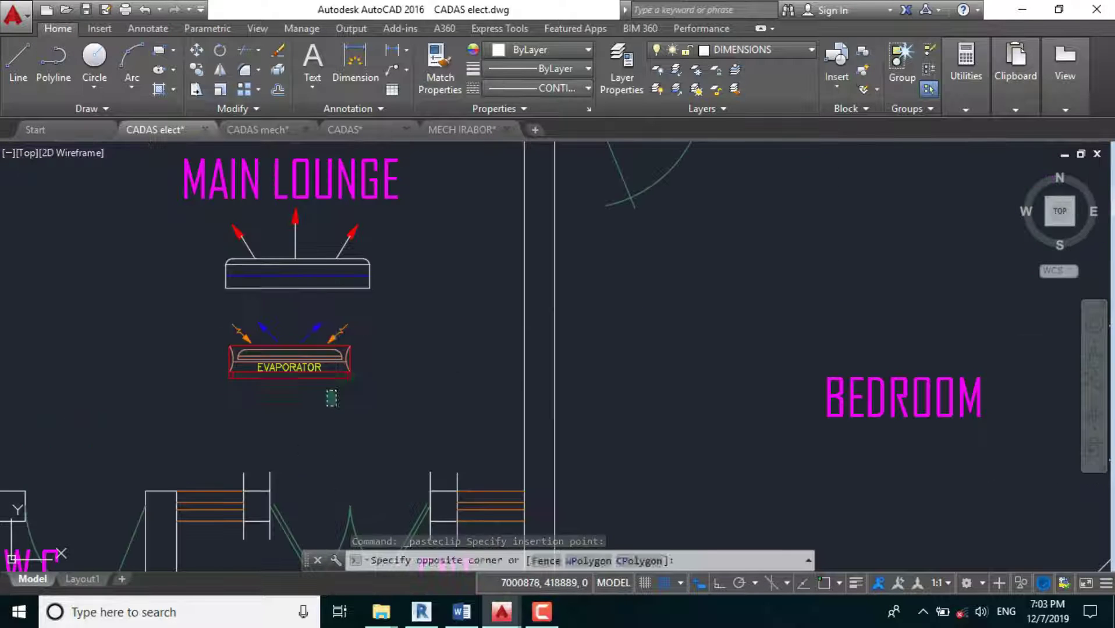
pyautogui.click(228, 280)
pyautogui.write('M')
pyautogui.press('Return')
pyautogui.click(297, 379)
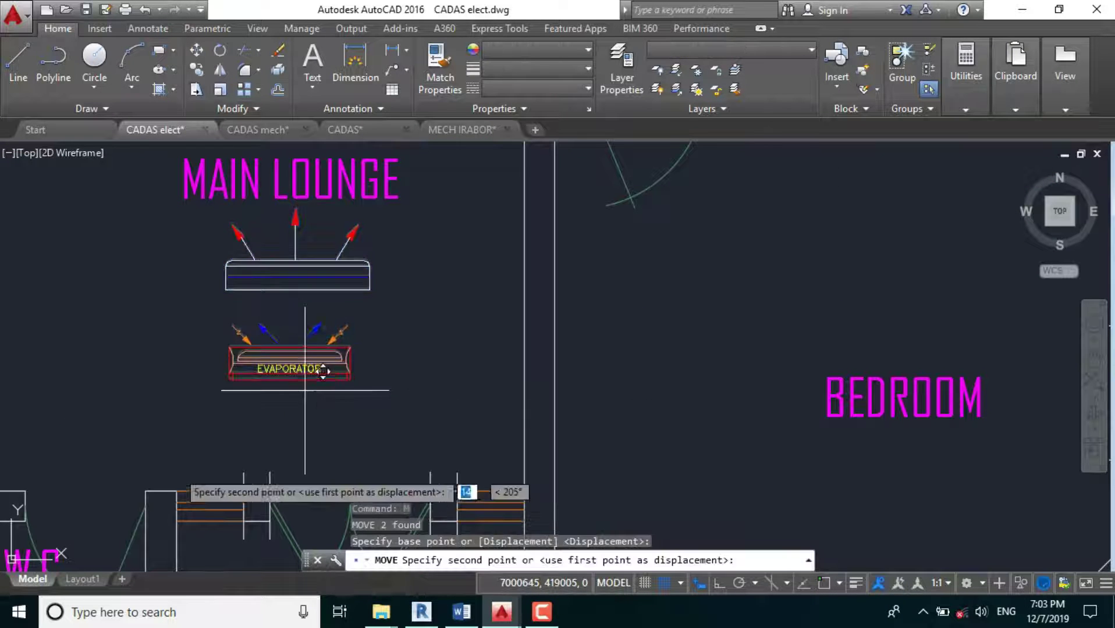
pyautogui.scroll(-8, 267, 328)
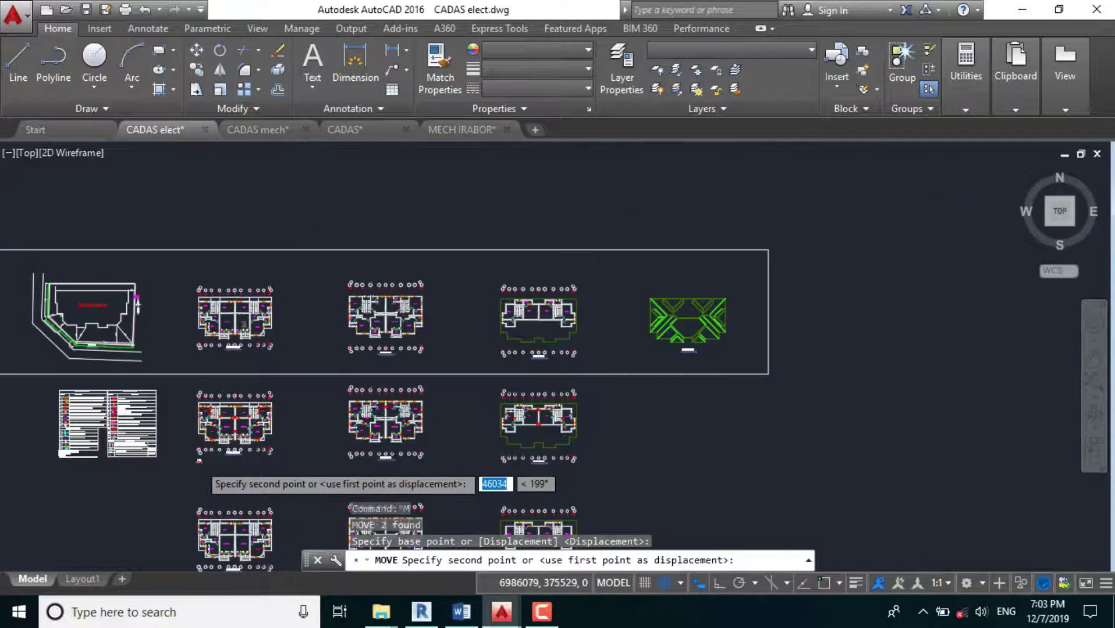
pyautogui.scroll(8, 206, 381)
pyautogui.scroll(3, 280, 325)
pyautogui.scroll(-4, 330, 271)
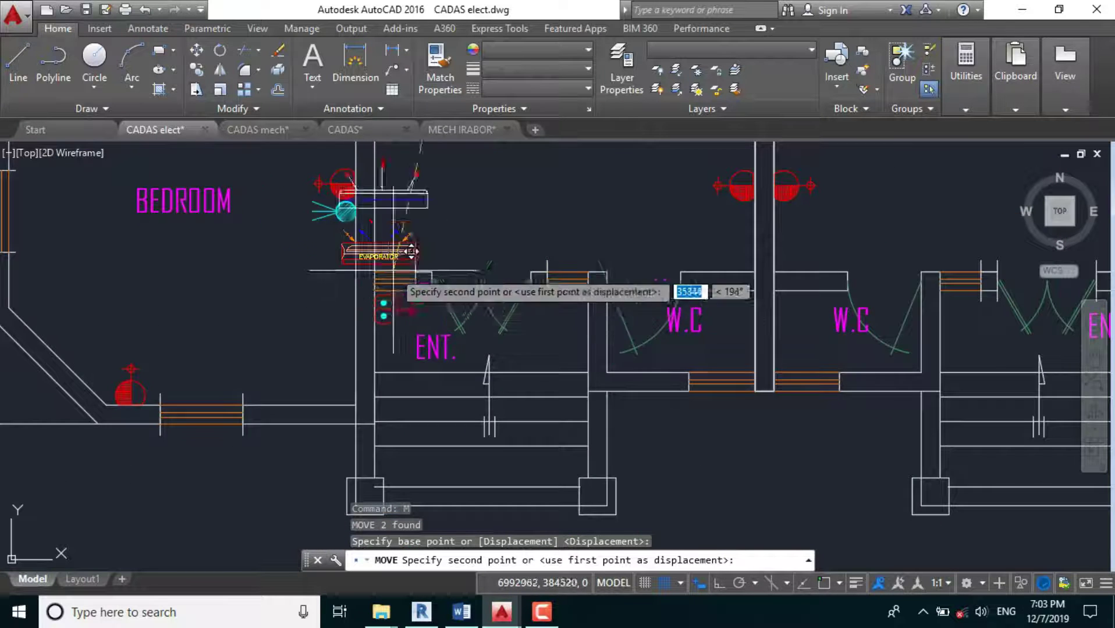
pyautogui.scroll(2, 303, 346)
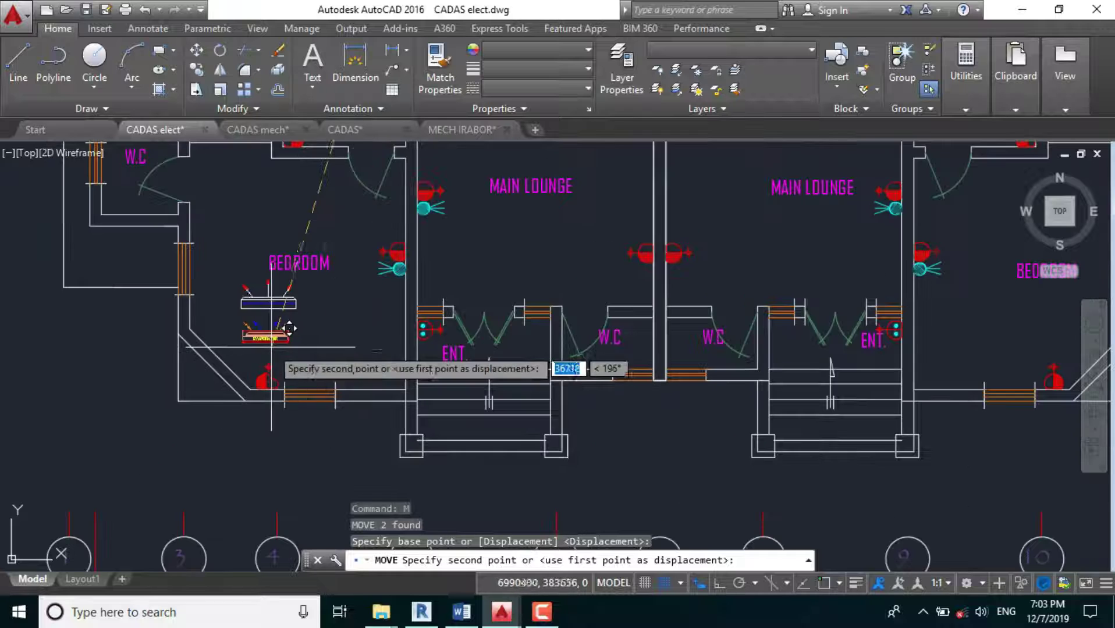
pyautogui.click(553, 268)
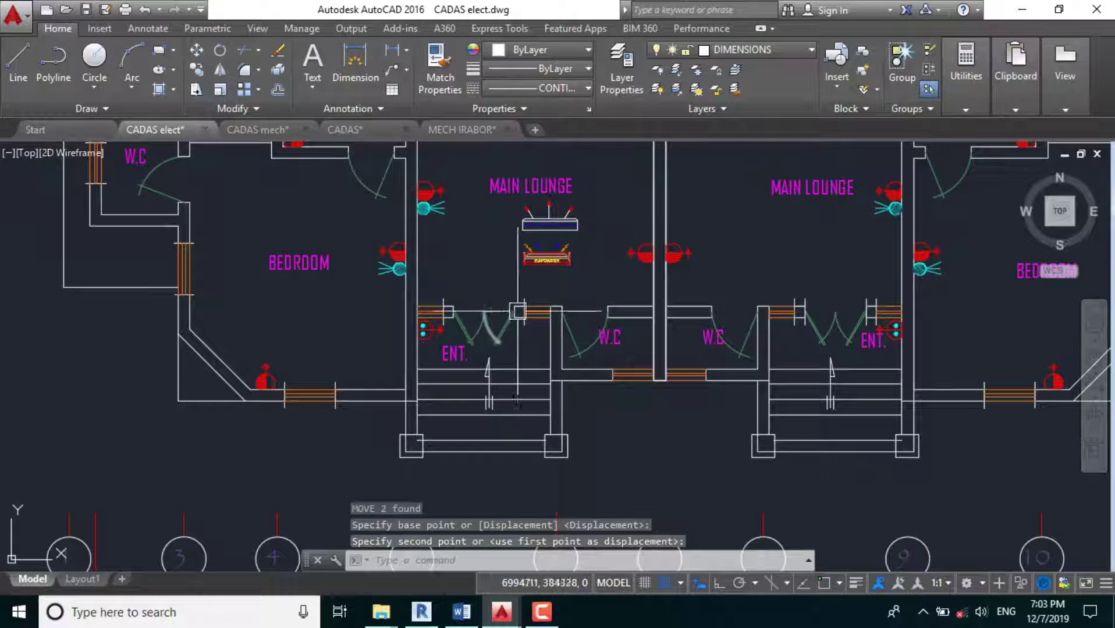
pyautogui.scroll(4, 527, 256)
pyautogui.scroll(-5, 529, 264)
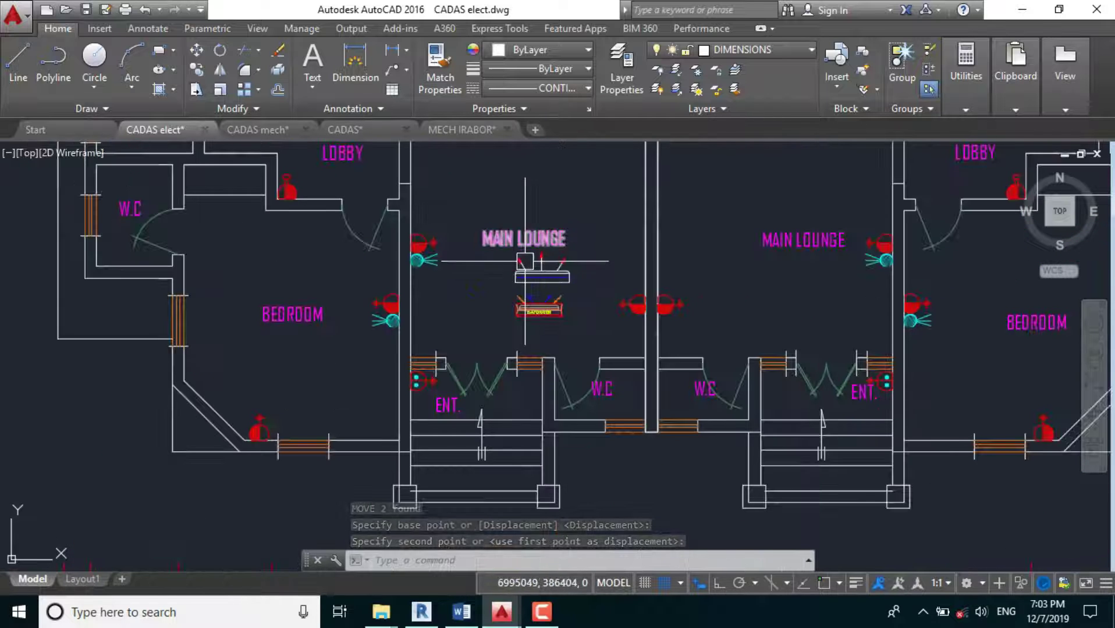
pyautogui.scroll(3, 530, 274)
pyautogui.click(530, 275)
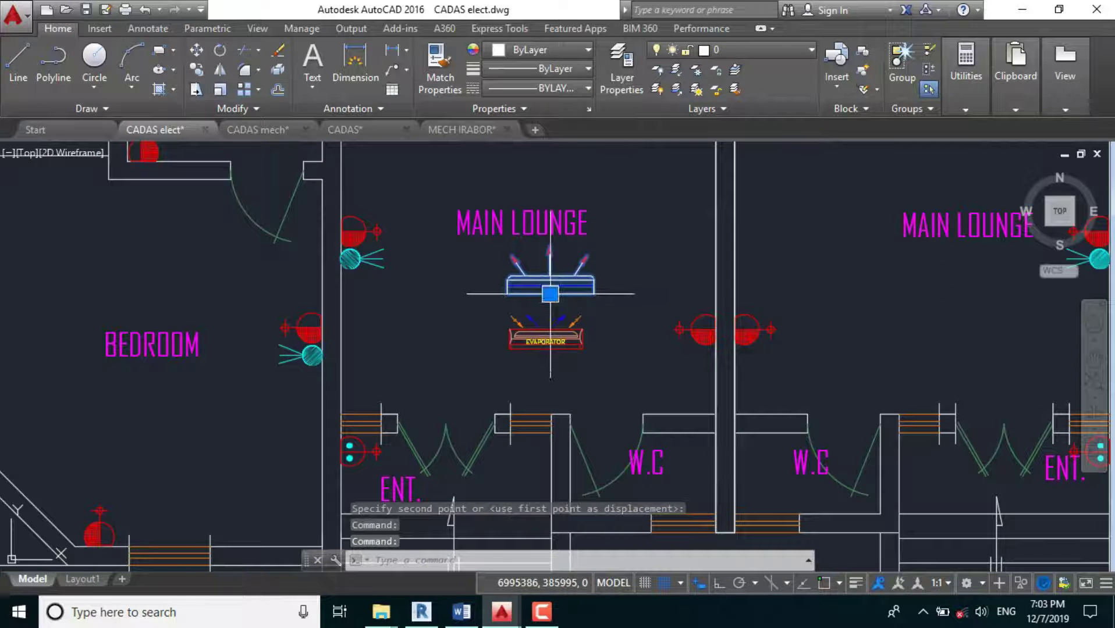
pyautogui.click(551, 288)
pyautogui.scroll(-5, 437, 361)
pyautogui.scroll(3, 437, 392)
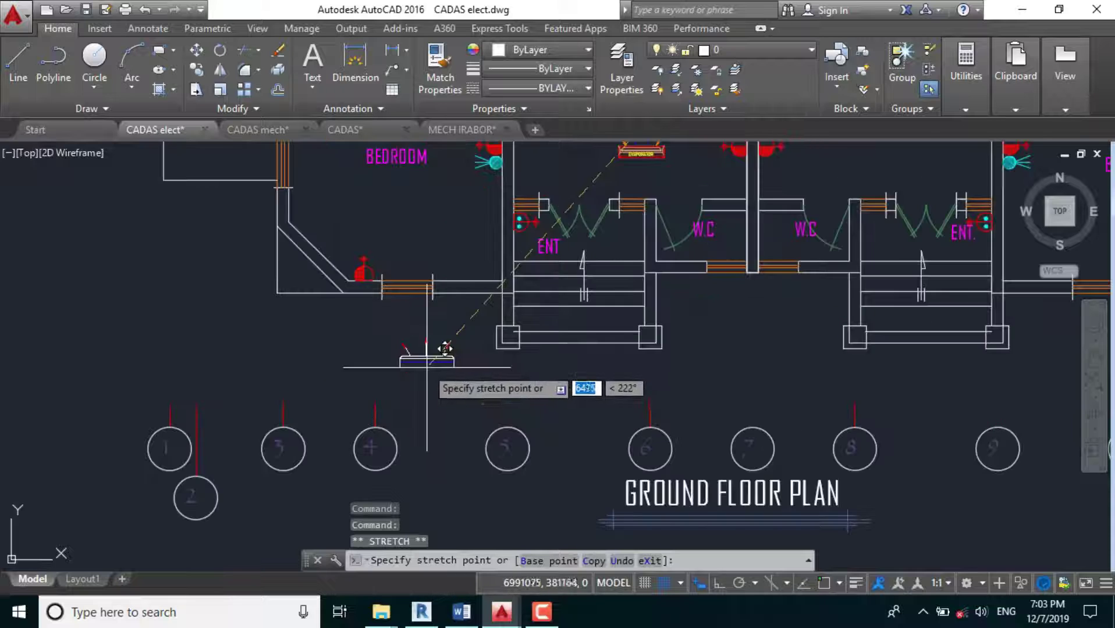
pyautogui.scroll(5, 400, 286)
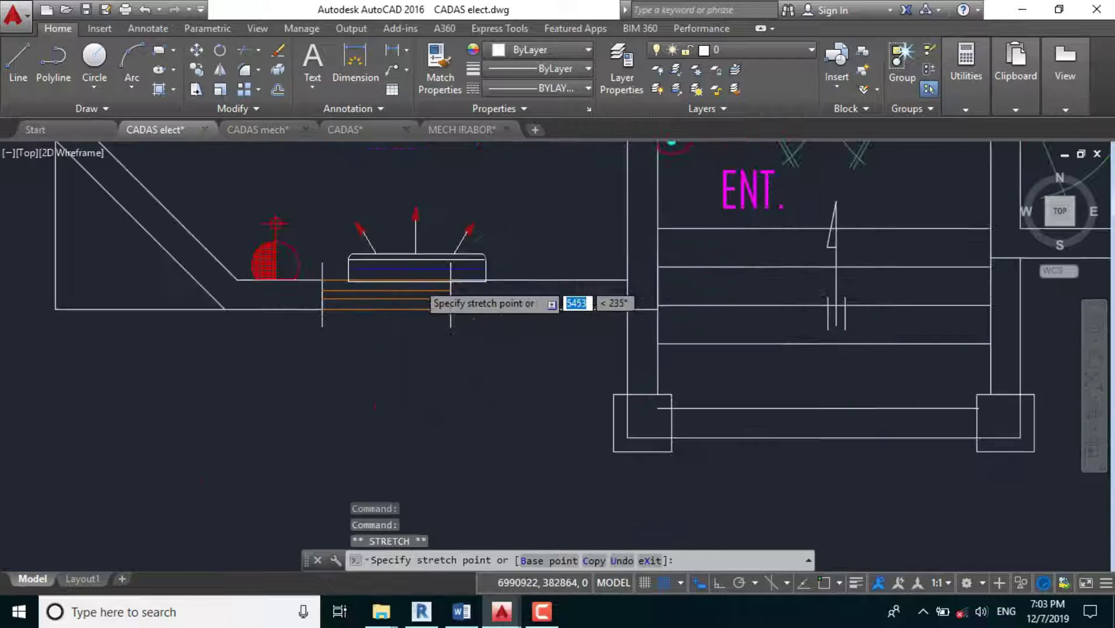
pyautogui.click(363, 266)
pyautogui.scroll(-4, 366, 332)
pyautogui.press('Escape')
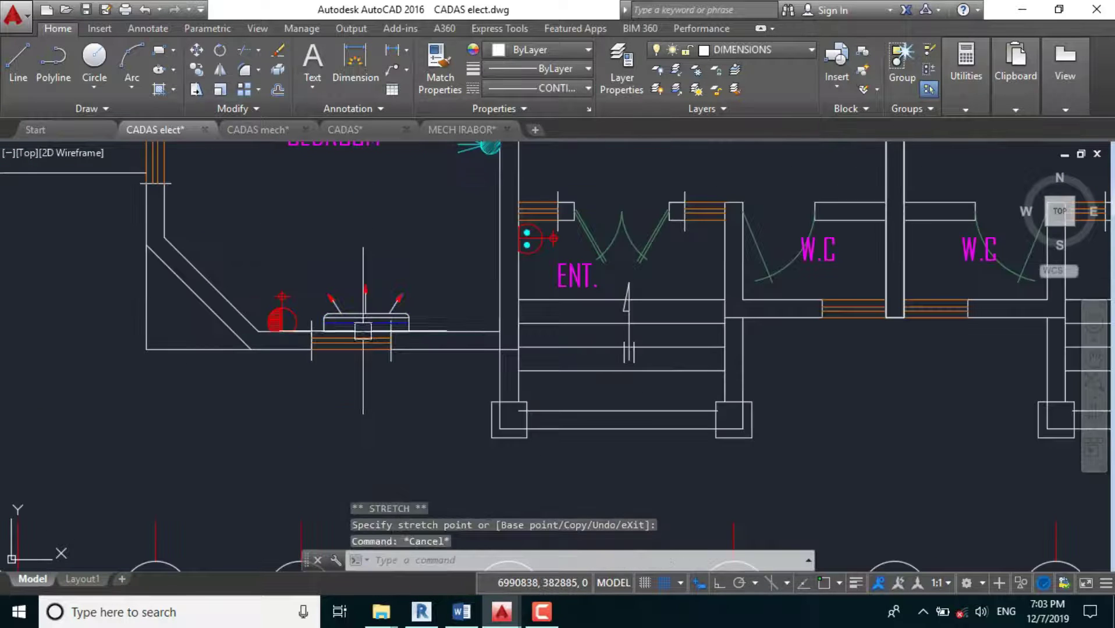
pyautogui.scroll(-4, 362, 332)
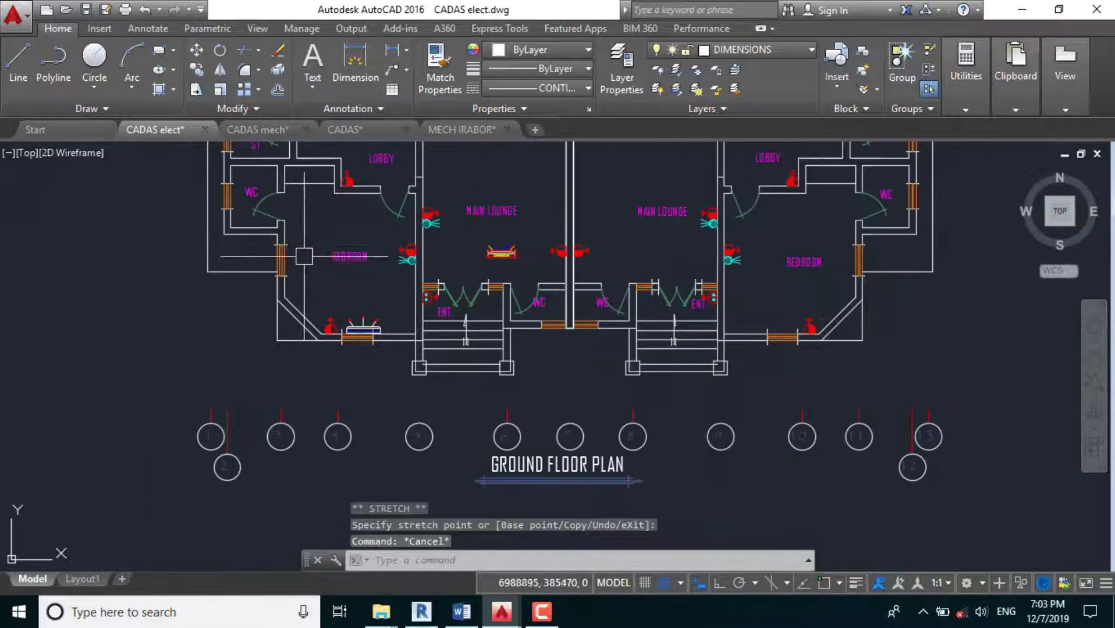
pyautogui.scroll(2, 314, 349)
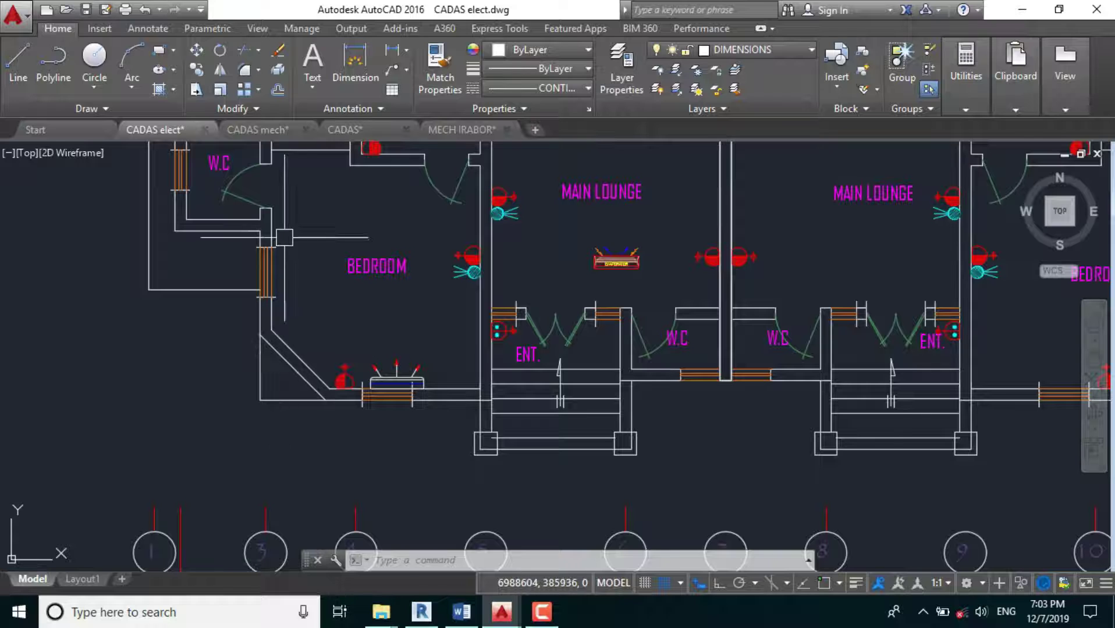
pyautogui.click(284, 238)
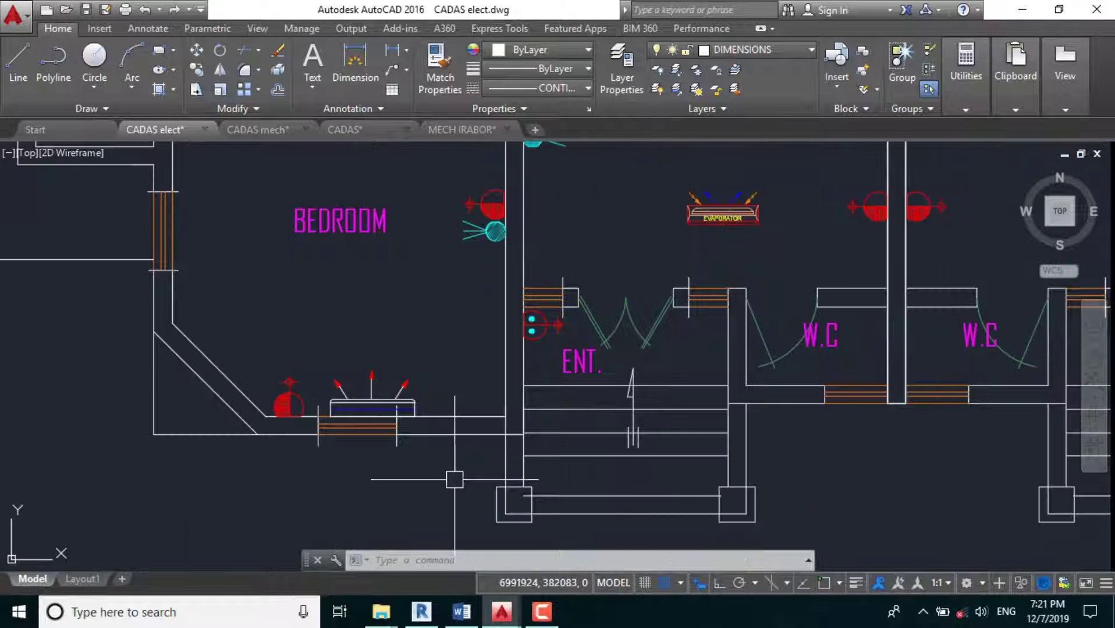
pyautogui.scroll(-4, 455, 480)
pyautogui.scroll(3, 430, 444)
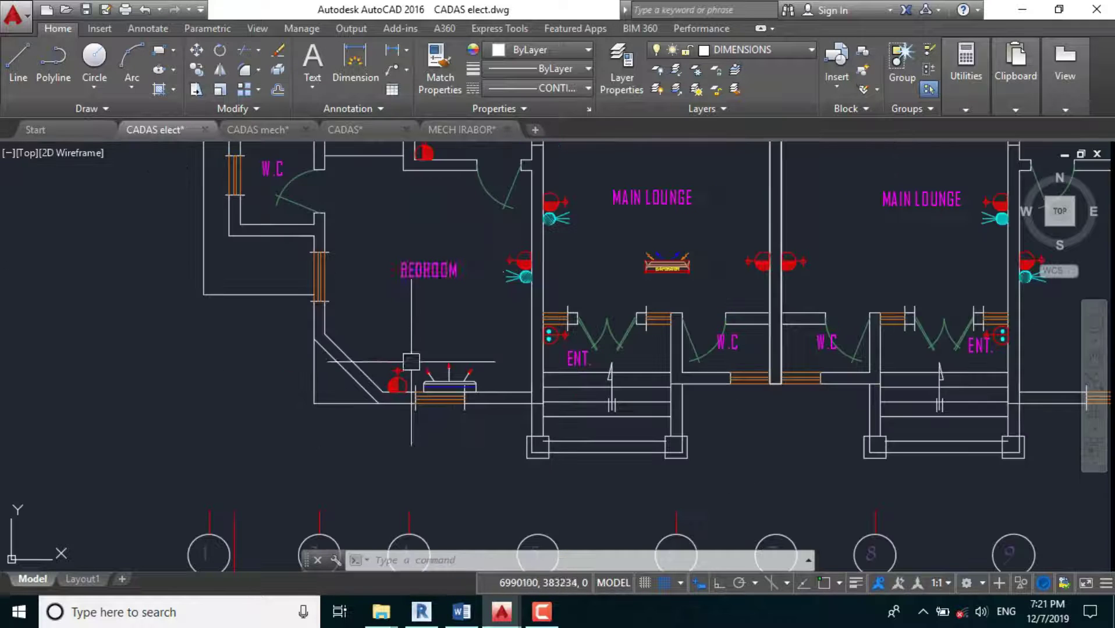
pyautogui.scroll(3, 436, 301)
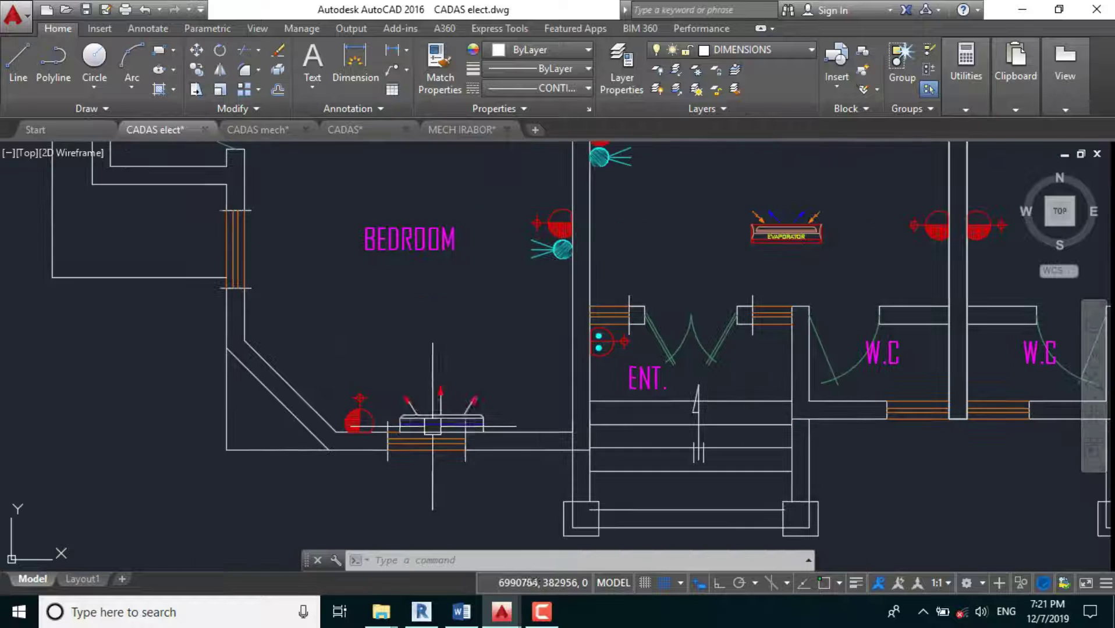
pyautogui.click(435, 427)
pyautogui.scroll(5, 435, 426)
pyautogui.click(447, 445)
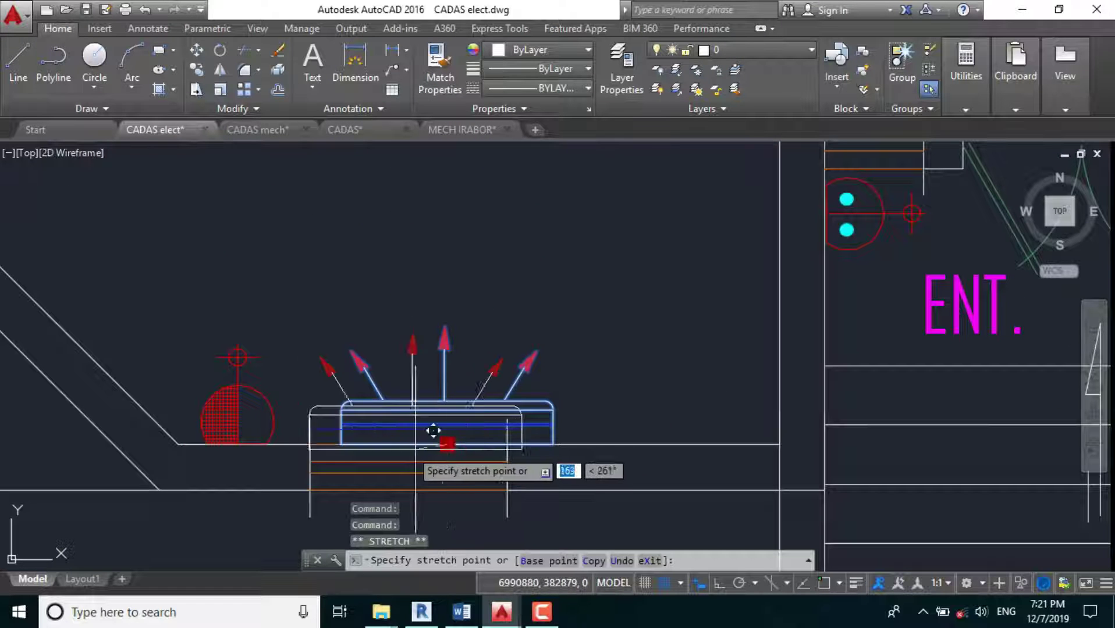
pyautogui.scroll(-6, 378, 411)
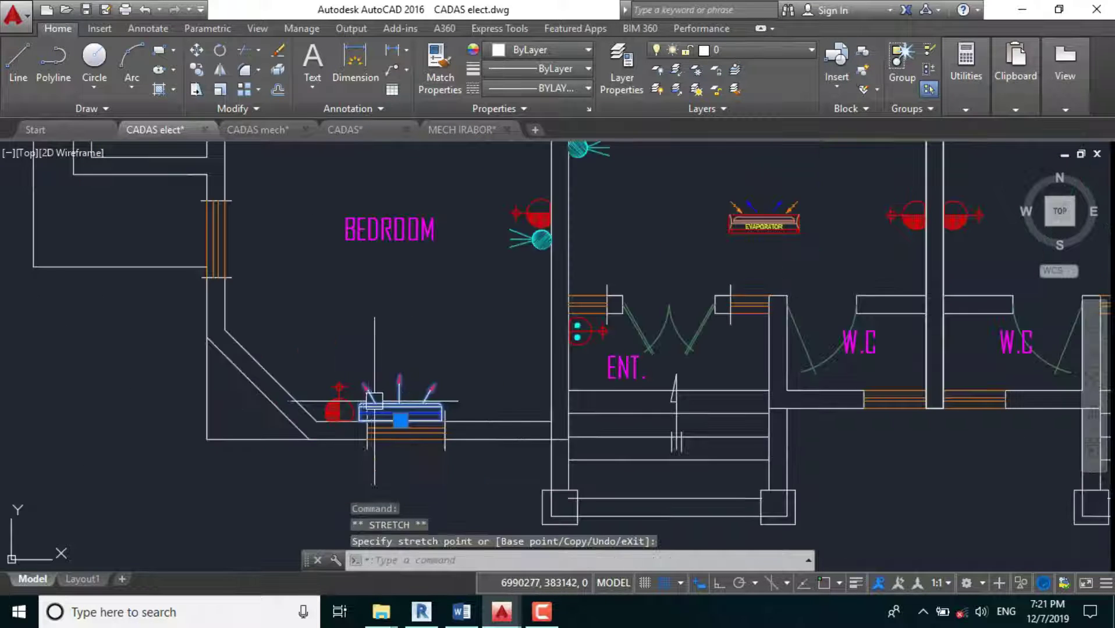
pyautogui.press('Escape')
pyautogui.scroll(5, 384, 403)
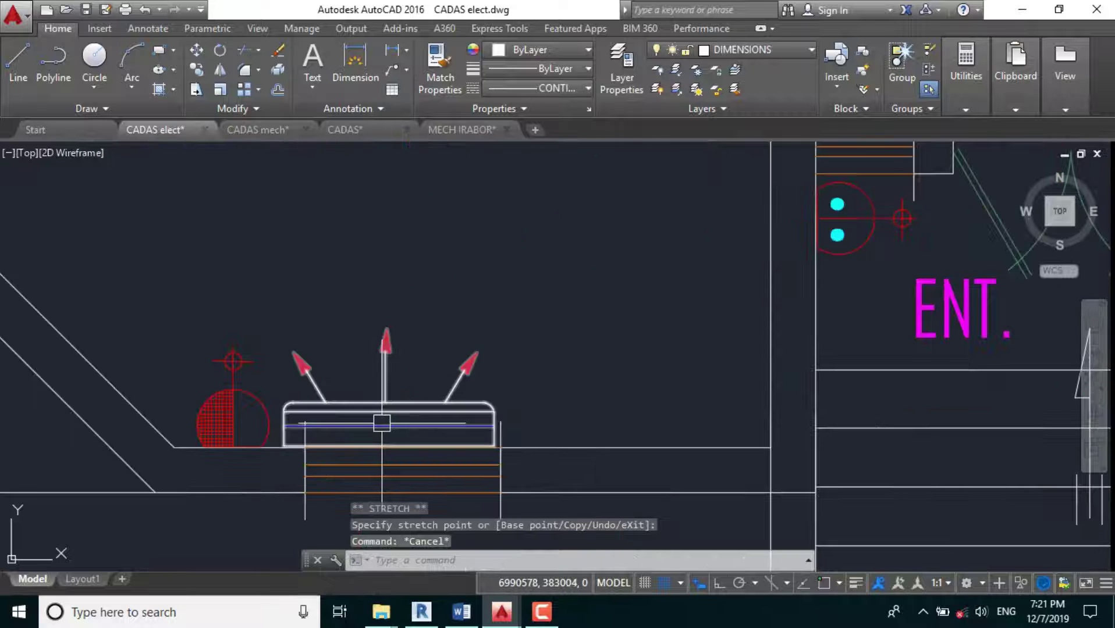
pyautogui.click(382, 419)
pyautogui.scroll(-5, 345, 400)
pyautogui.press('Escape')
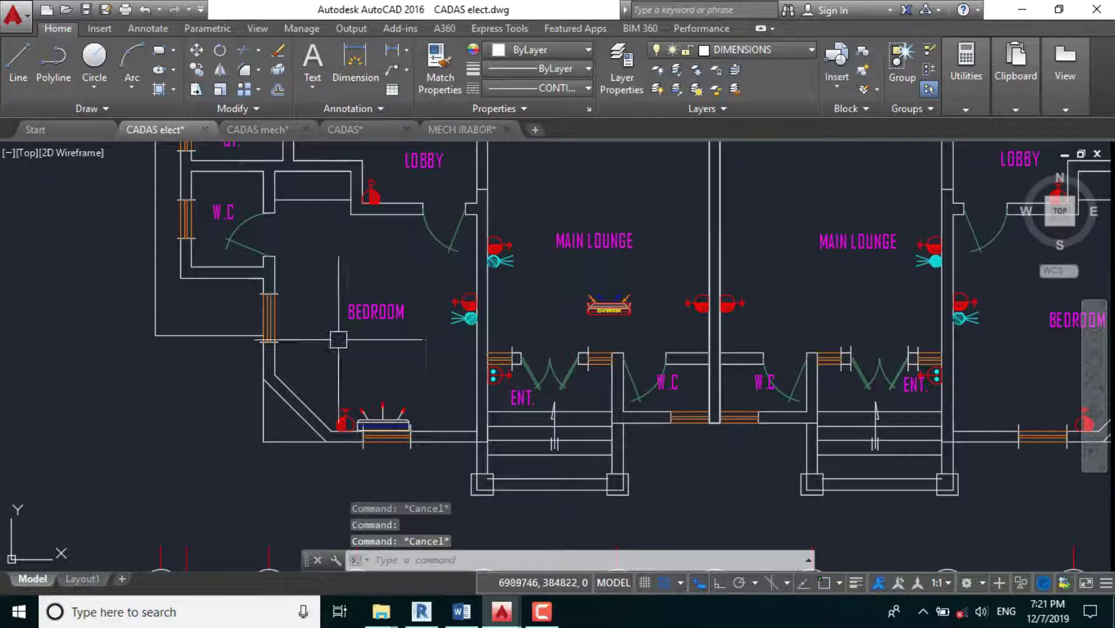
pyautogui.click(299, 285)
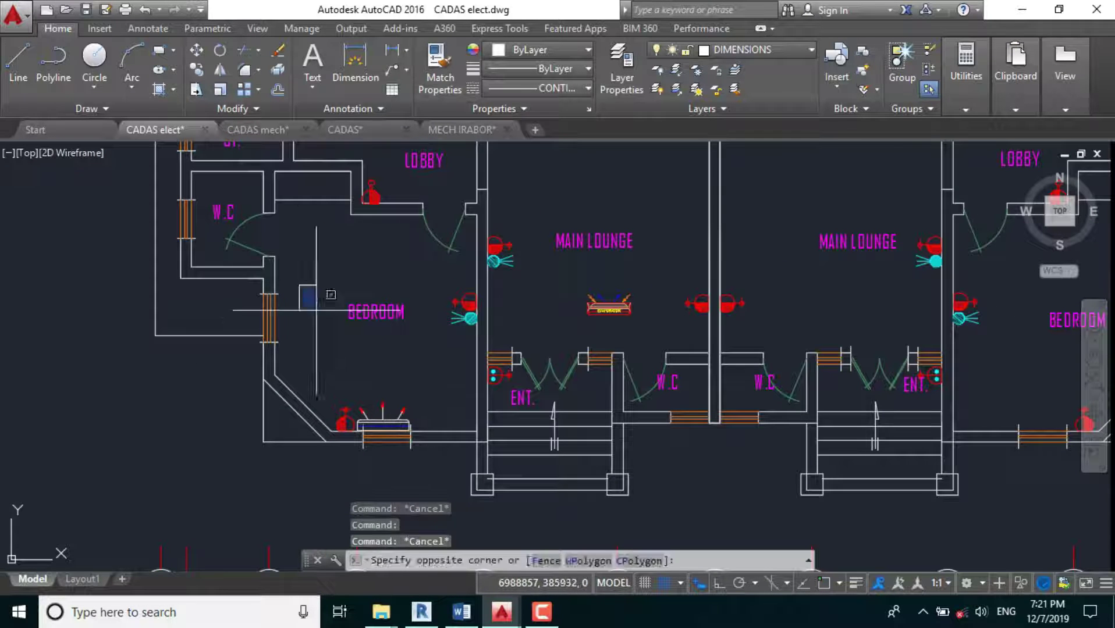
pyautogui.click(438, 384)
pyautogui.press('Escape')
pyautogui.scroll(-5, 205, 449)
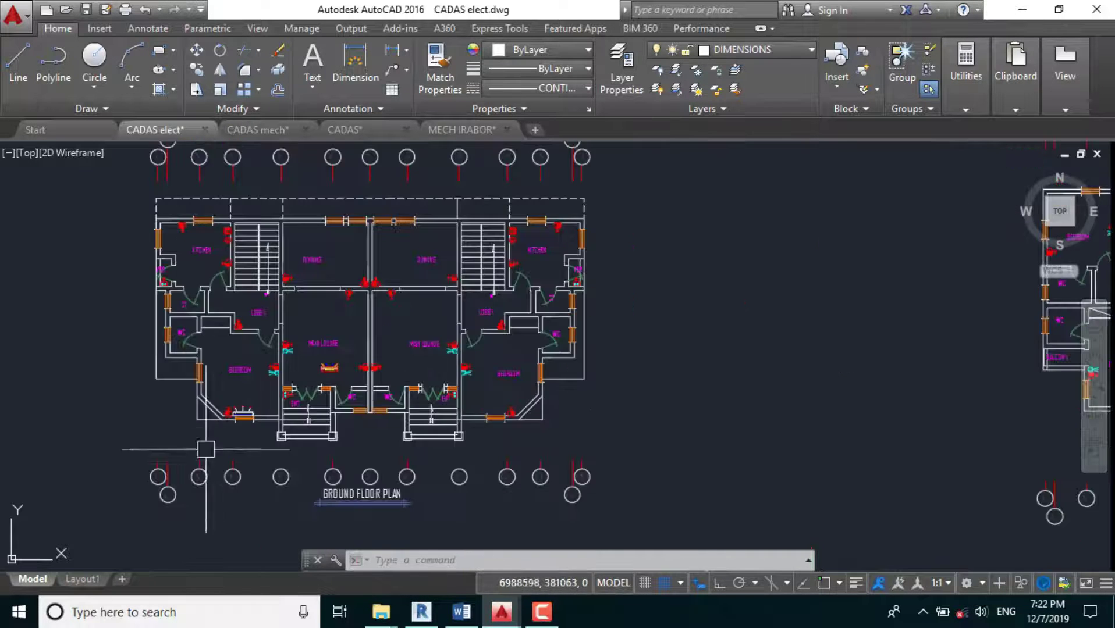
pyautogui.scroll(8, 206, 449)
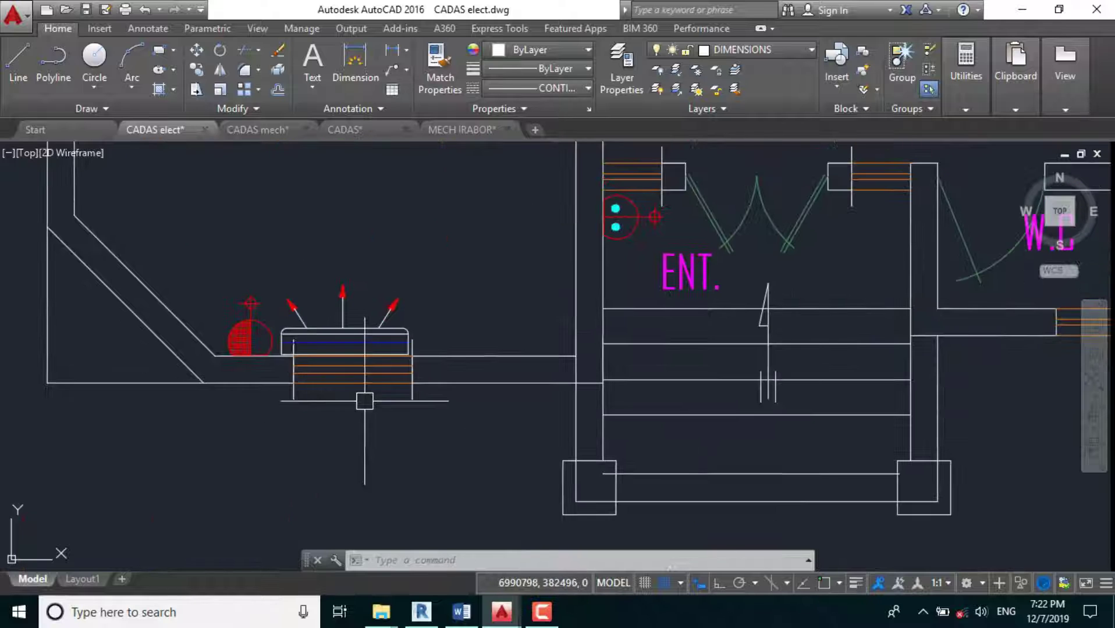
pyautogui.scroll(2, 316, 472)
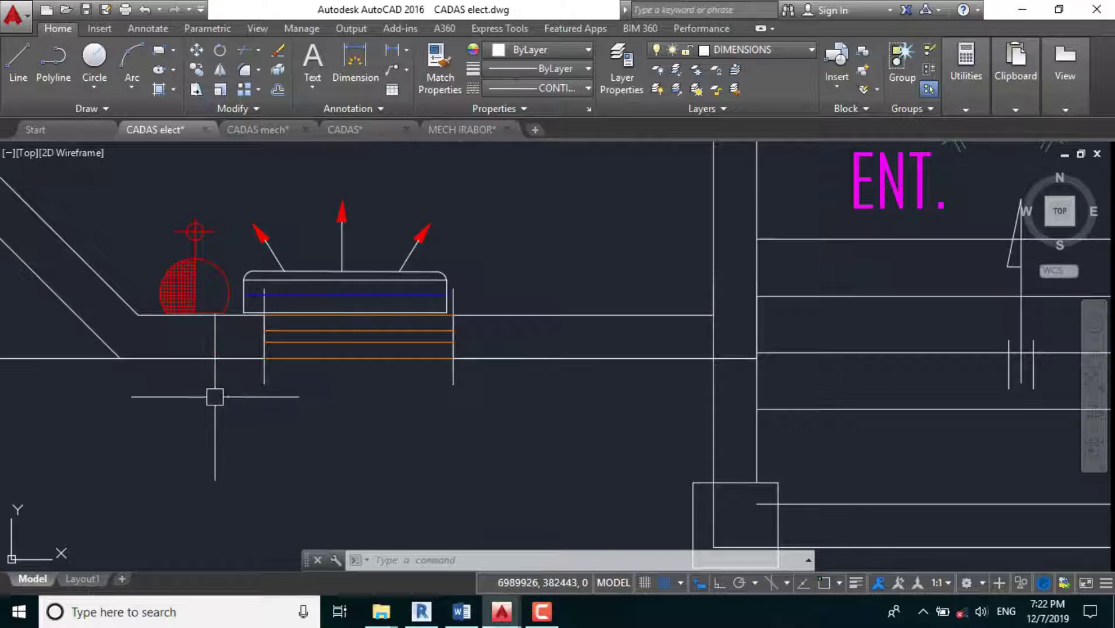
pyautogui.scroll(-4, 219, 396)
pyautogui.scroll(-2, 241, 410)
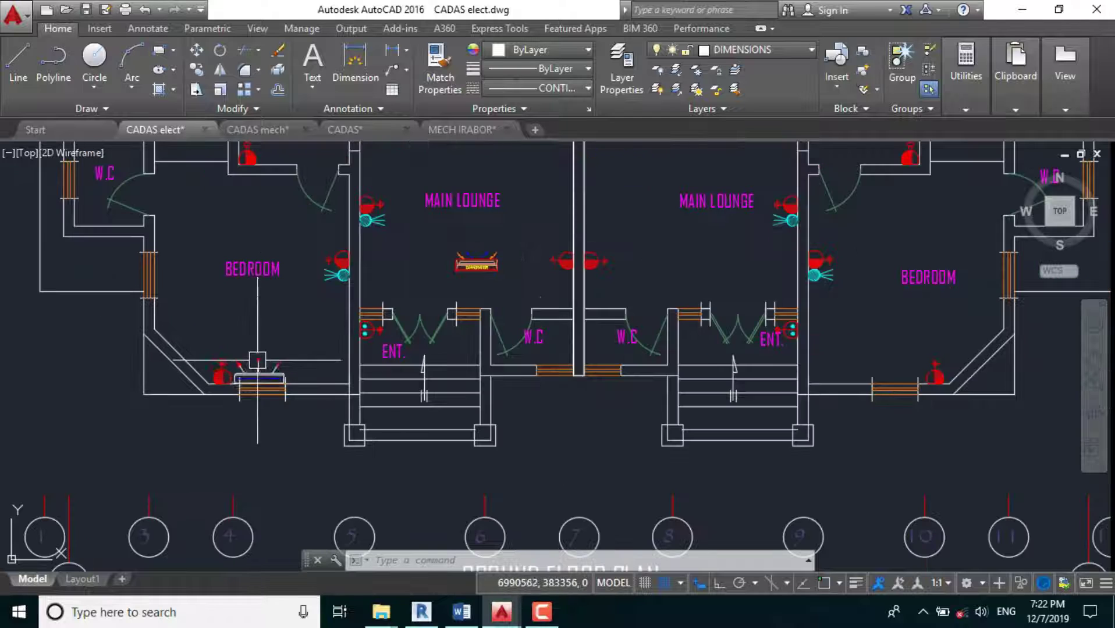
# Pick the dashed line above the dining rooms as the Match Properties (MA) source.
pyautogui.scroll(-2, 257, 423)
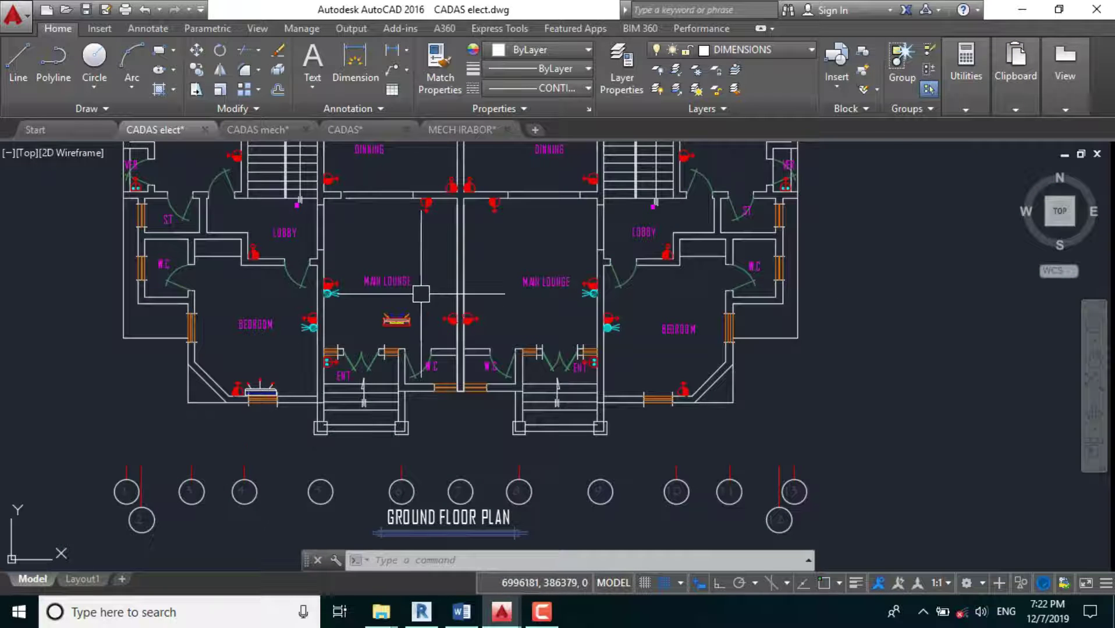
pyautogui.scroll(2, 416, 300)
pyautogui.scroll(-3, 340, 378)
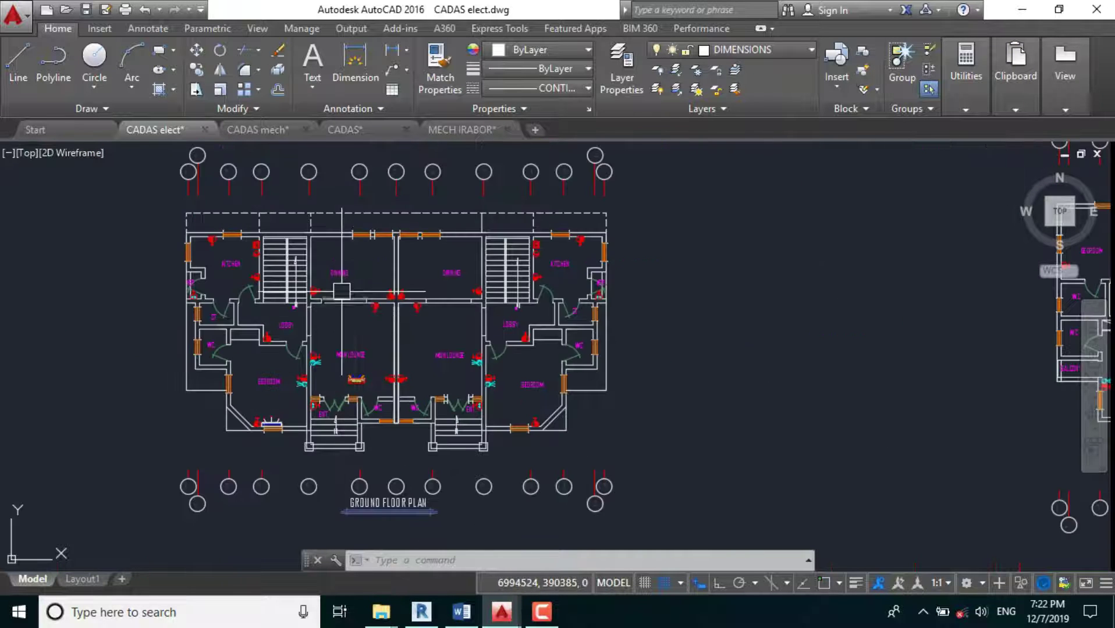
pyautogui.scroll(2, 341, 291)
pyautogui.scroll(-3, 343, 373)
pyautogui.scroll(4, 331, 311)
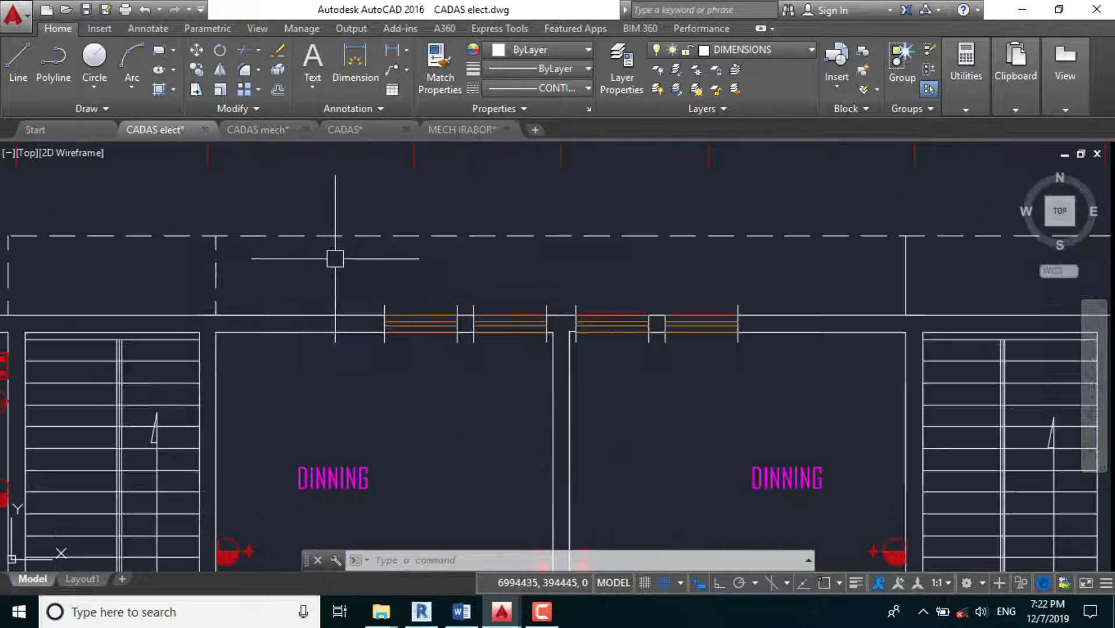
pyautogui.click(347, 239)
pyautogui.write('MA')
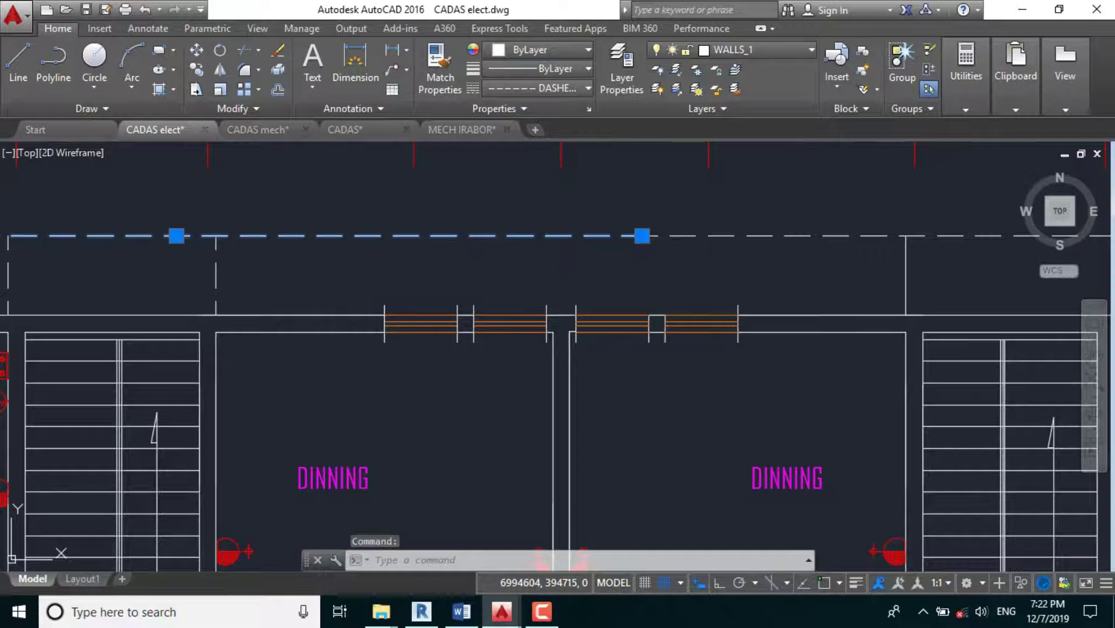
pyautogui.press('Return')
pyautogui.scroll(-4, 348, 242)
pyautogui.scroll(3, 332, 259)
pyautogui.scroll(3, 329, 265)
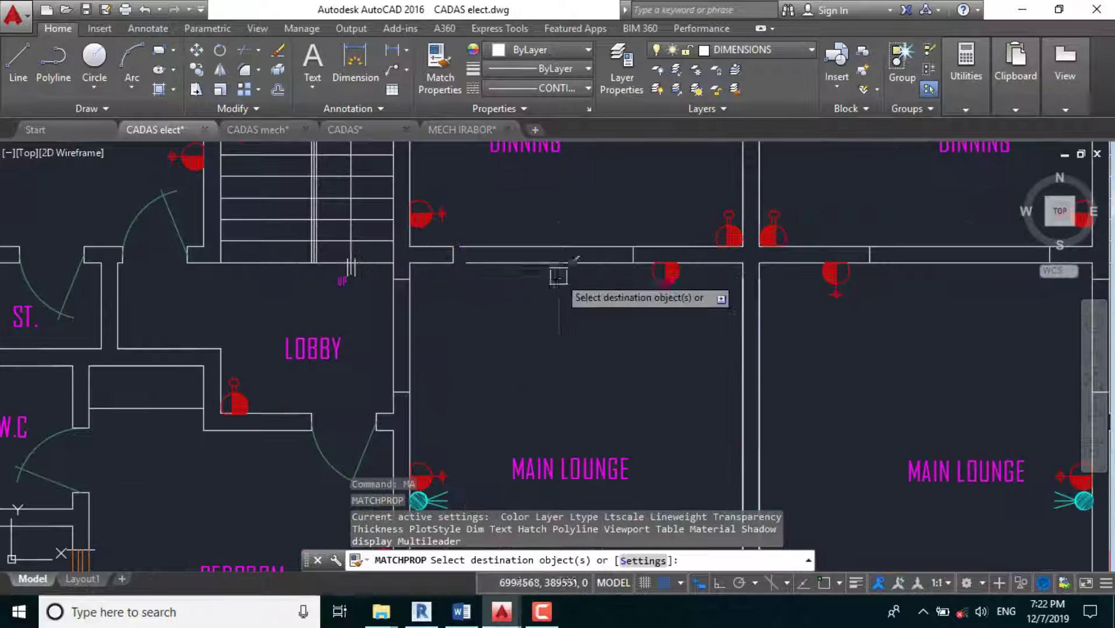
# Apply the dashed linetype to the left and right dining/lounge wall lines.
pyautogui.click(480, 230)
pyautogui.click(542, 242)
pyautogui.scroll(-3, 479, 310)
pyautogui.scroll(2, 706, 298)
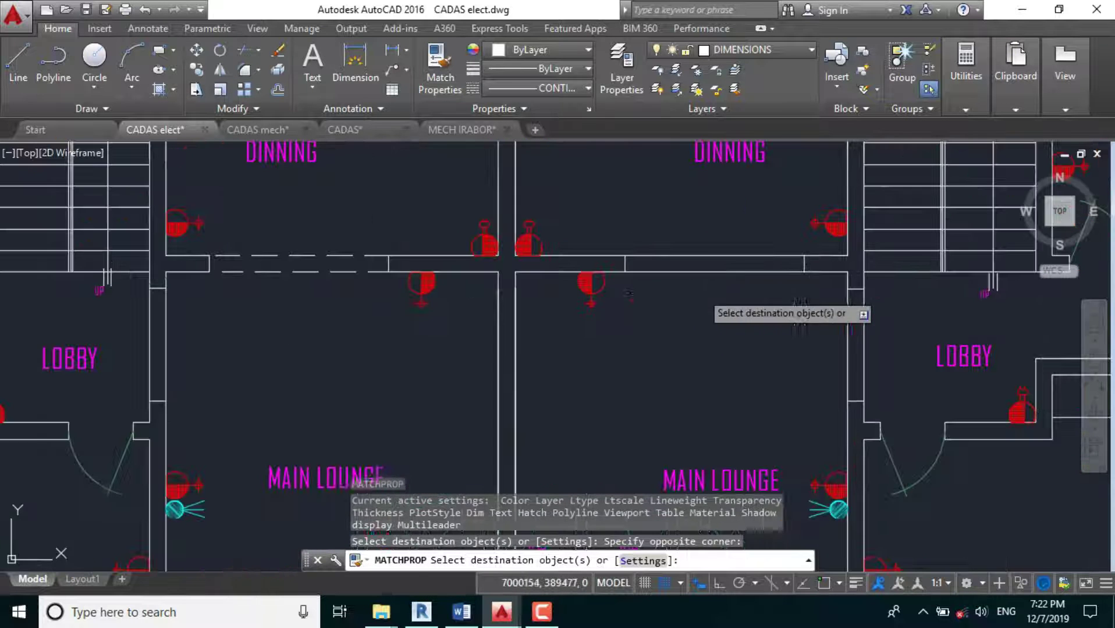
pyautogui.click(602, 232)
pyautogui.click(407, 311)
pyautogui.scroll(-4, 400, 308)
pyautogui.press('Escape')
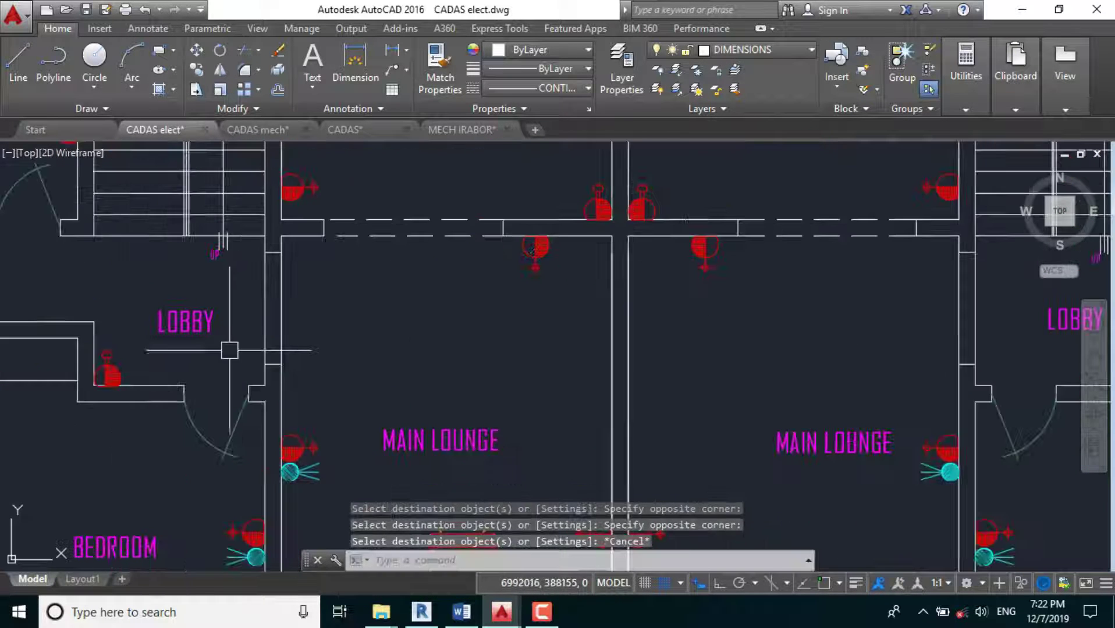
pyautogui.scroll(-3, 365, 414)
# Navigate the plan and cancel a stray selection window.
pyautogui.scroll(4, 365, 414)
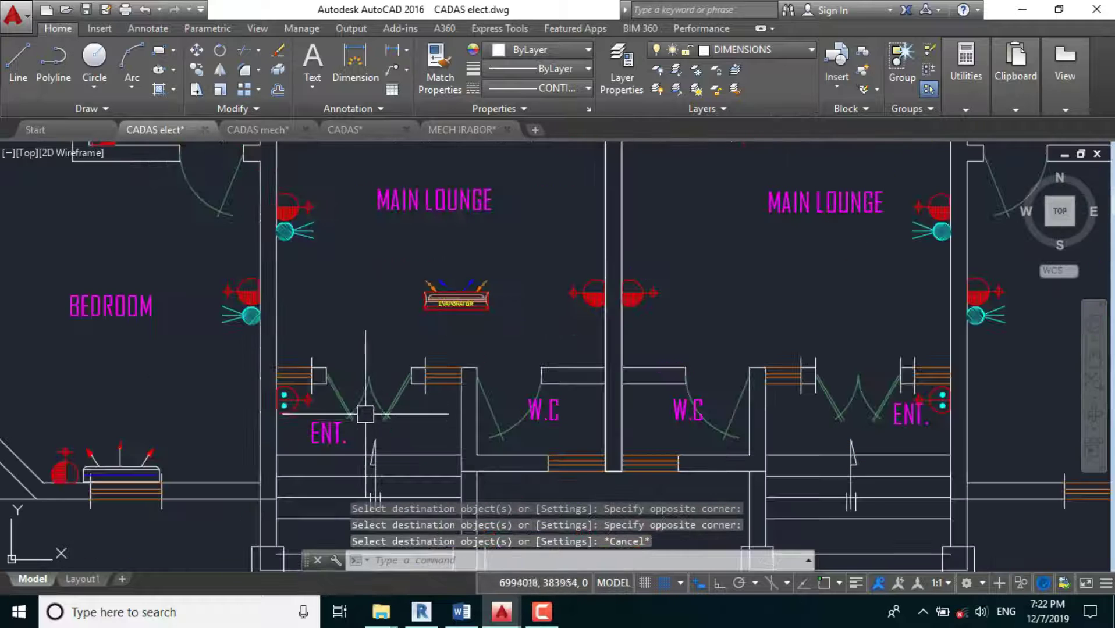
pyautogui.scroll(-2, 390, 286)
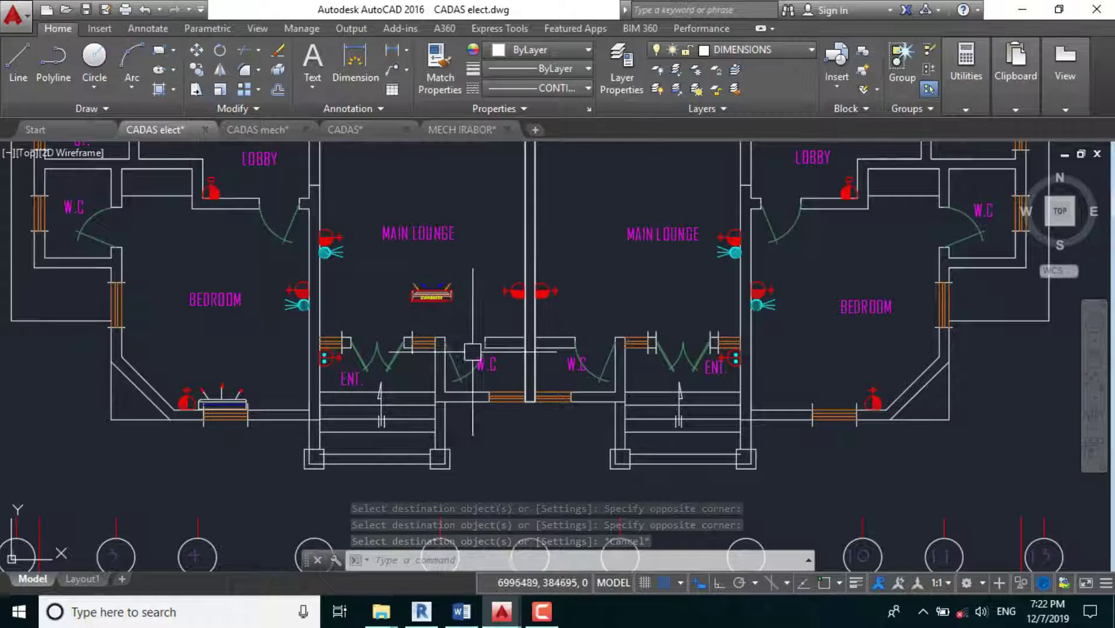
pyautogui.scroll(2, 325, 343)
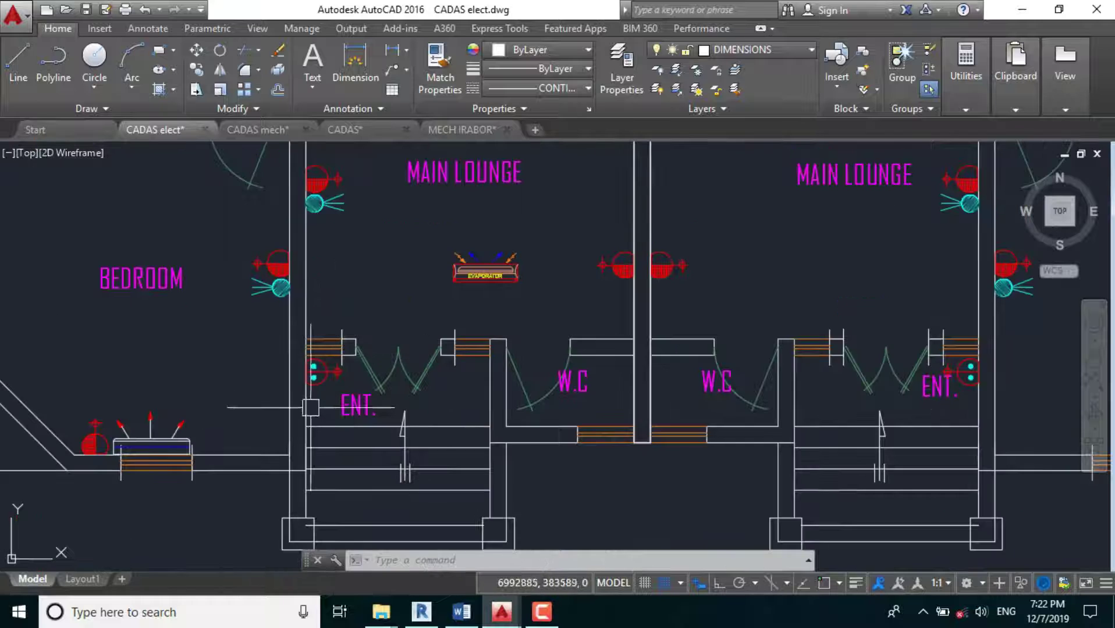
pyautogui.scroll(-4, 322, 374)
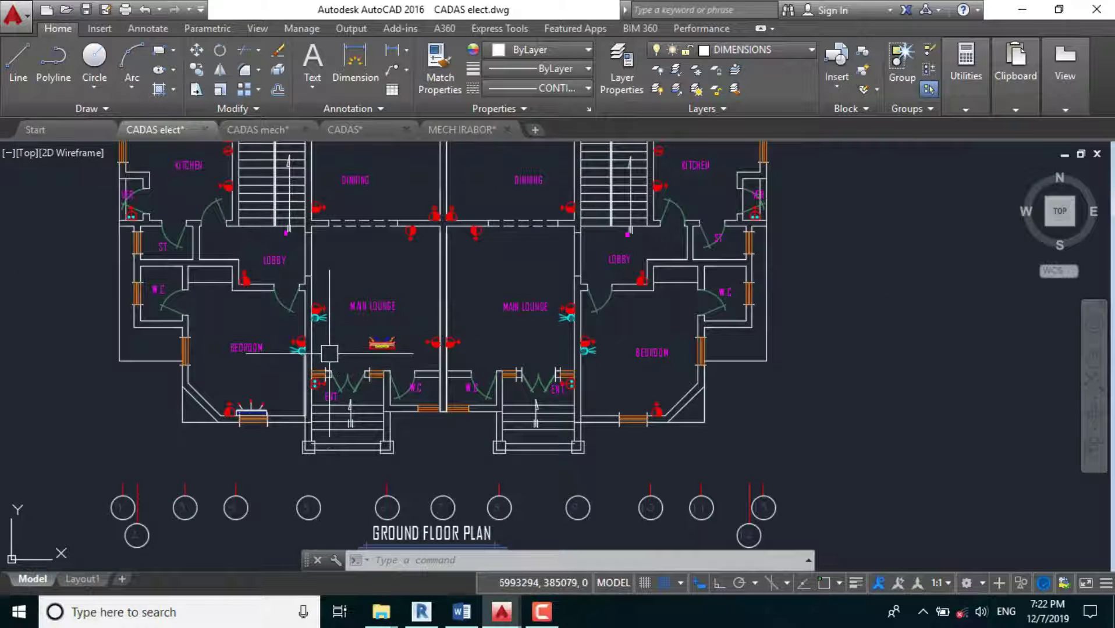
pyautogui.scroll(3, 326, 358)
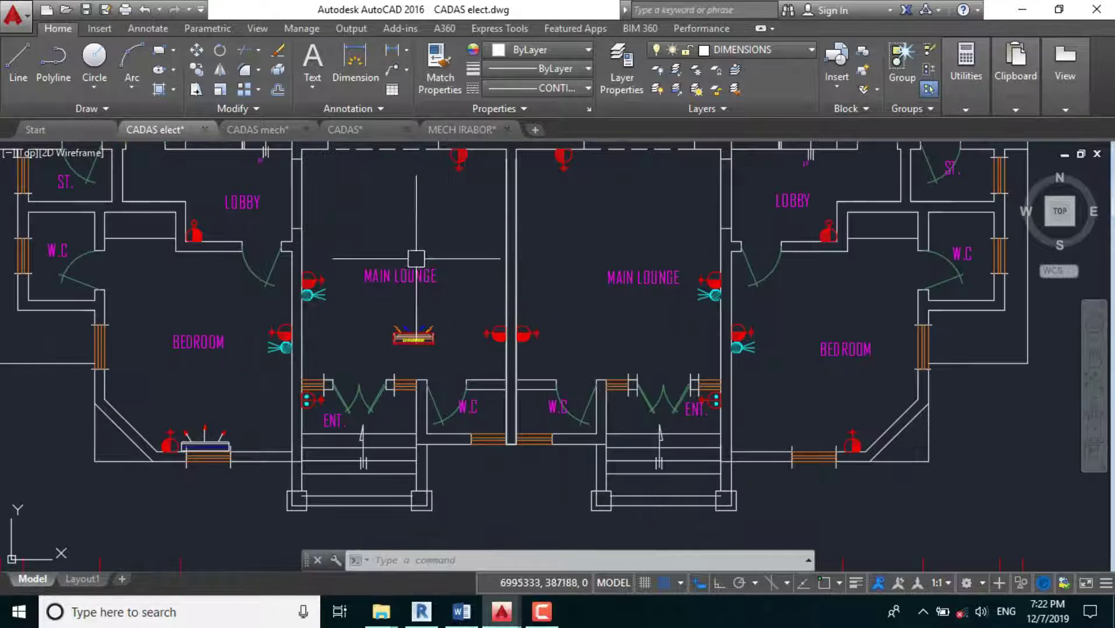
pyautogui.scroll(1, 346, 329)
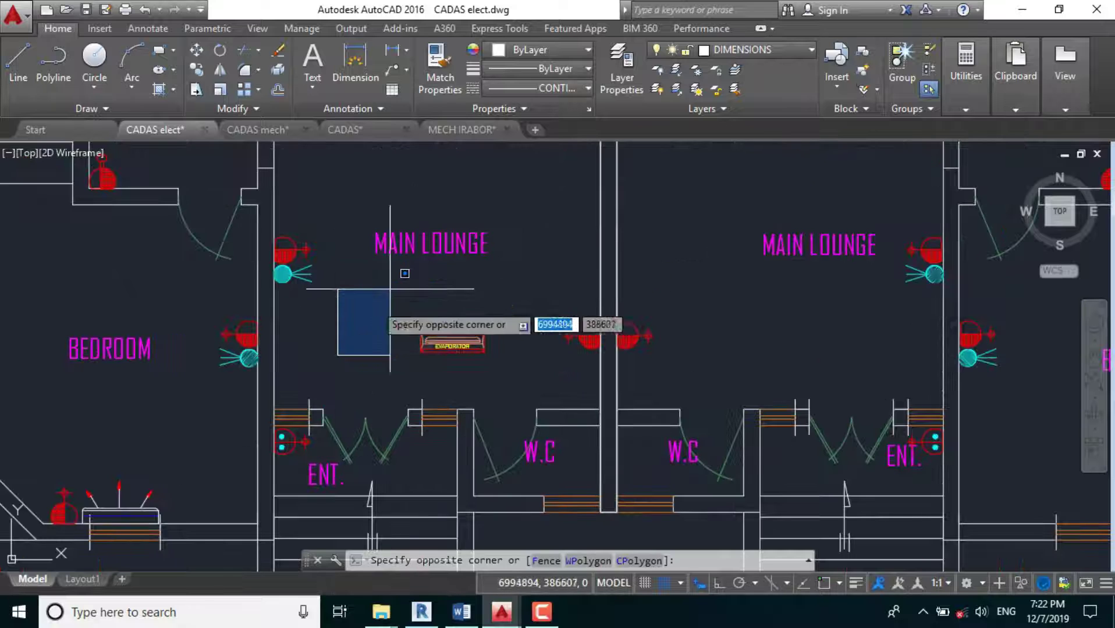
pyautogui.press('Escape')
# Rotate the evaporator near the lounge entrance to a shallow slant.
pyautogui.scroll(-4, 329, 341)
pyautogui.scroll(3, 360, 324)
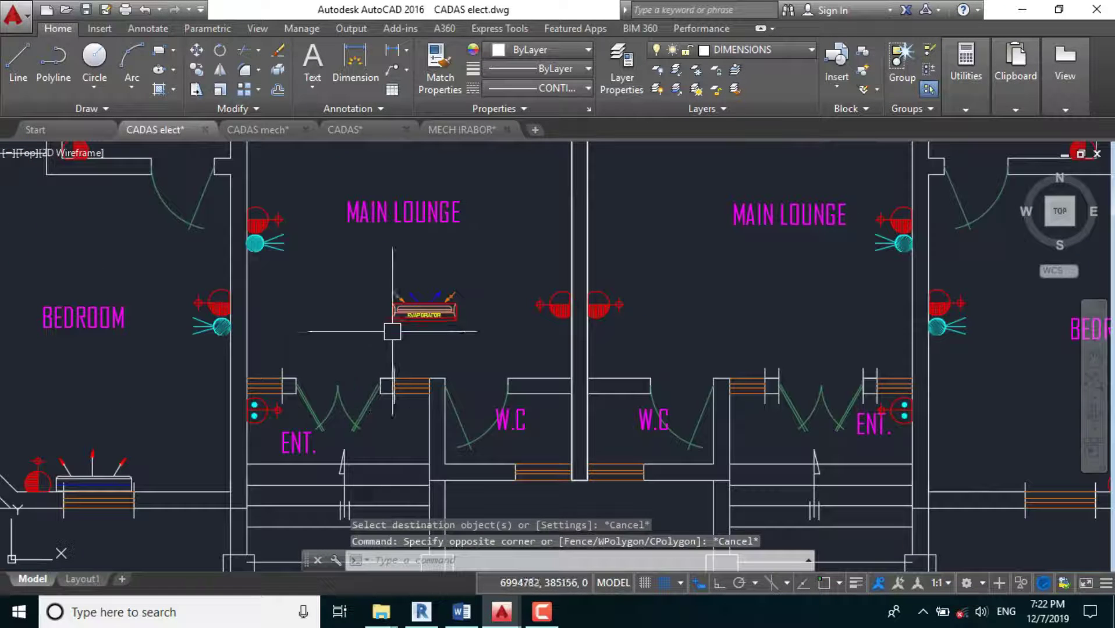
pyautogui.click(425, 321)
pyautogui.scroll(4, 285, 367)
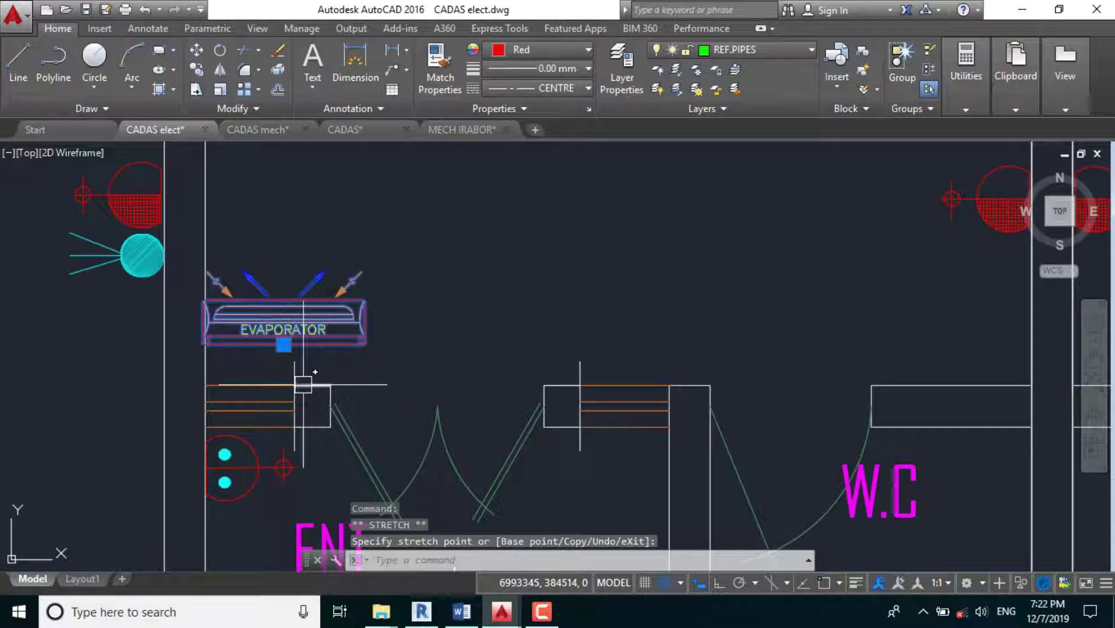
pyautogui.write('ro')
pyautogui.press('Return')
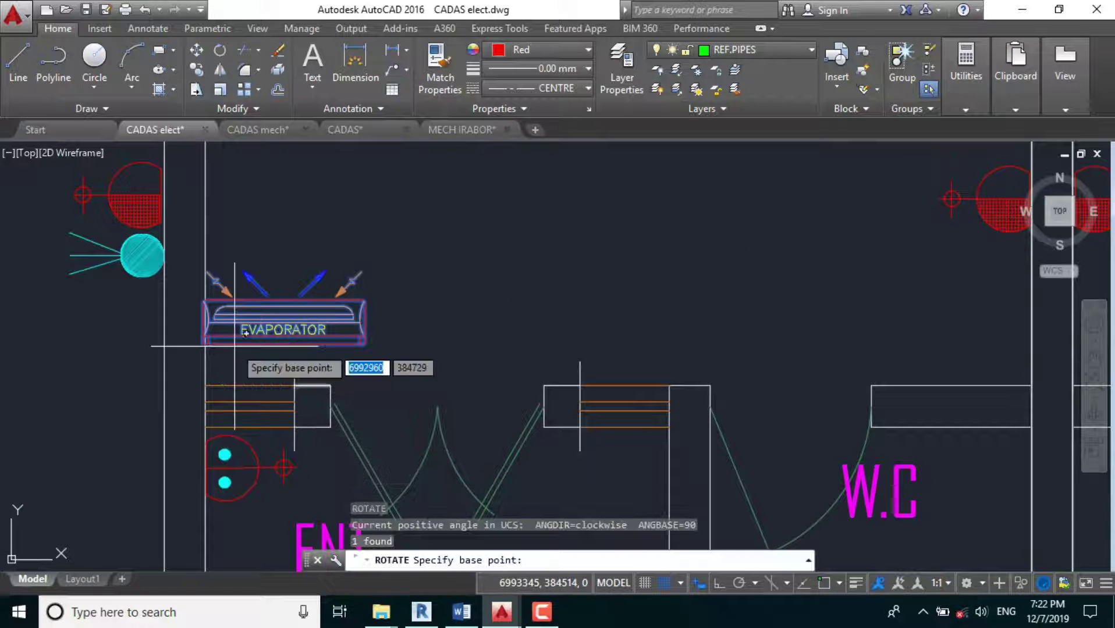
pyautogui.click(262, 346)
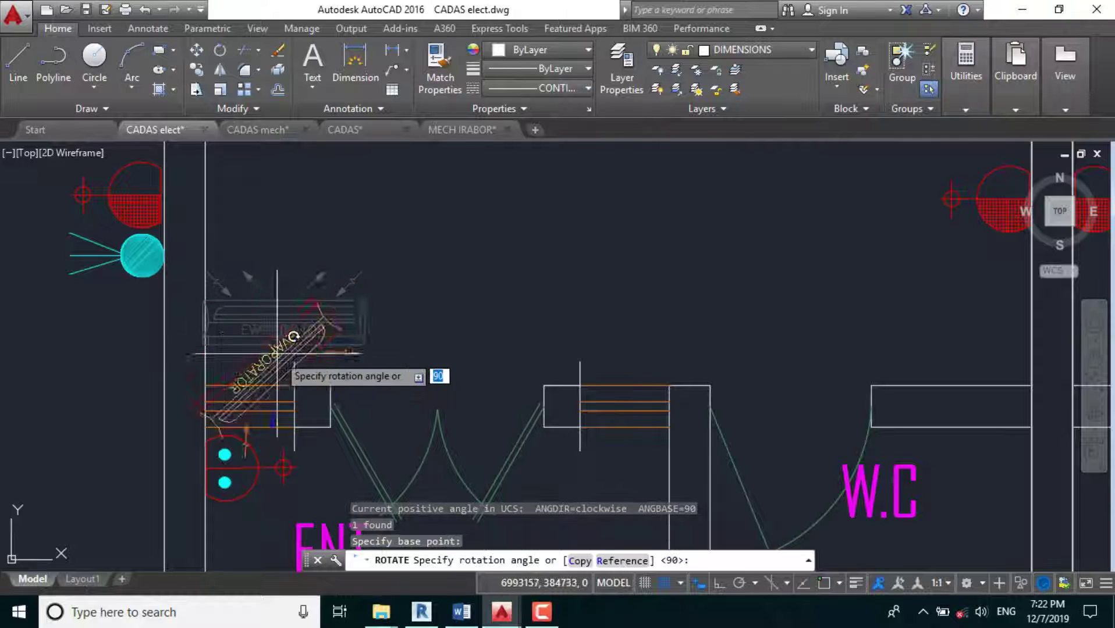
pyautogui.click(274, 312)
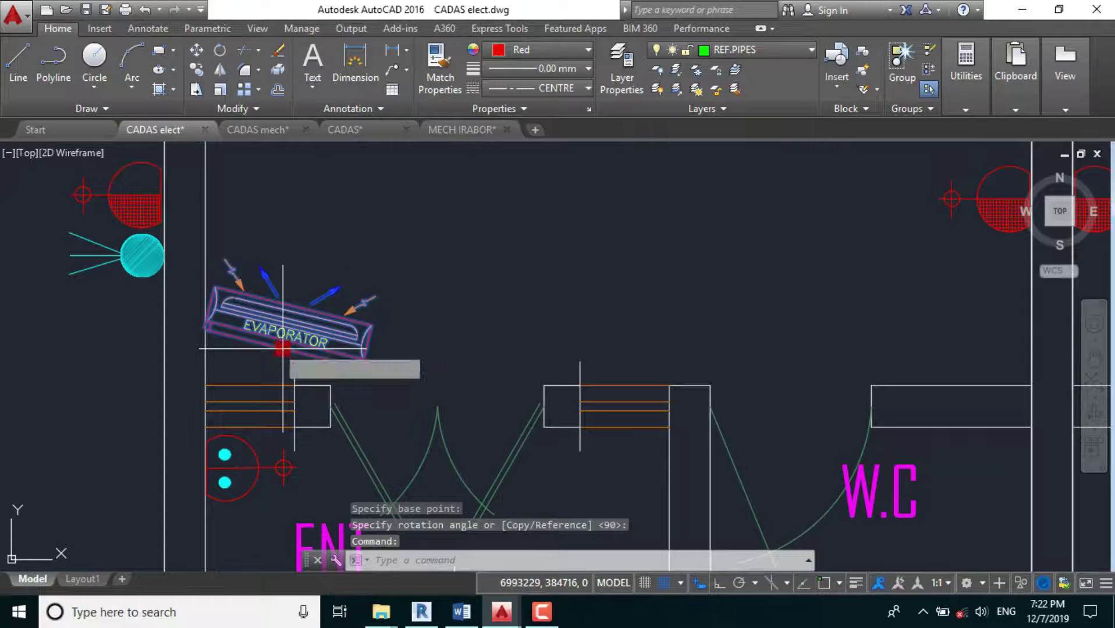
# Cancel an accidental grip stretch on the evaporator, leaving it as rotated.
pyautogui.click(283, 349)
pyautogui.scroll(5, 283, 355)
pyautogui.scroll(-5, 283, 371)
pyautogui.press('Escape')
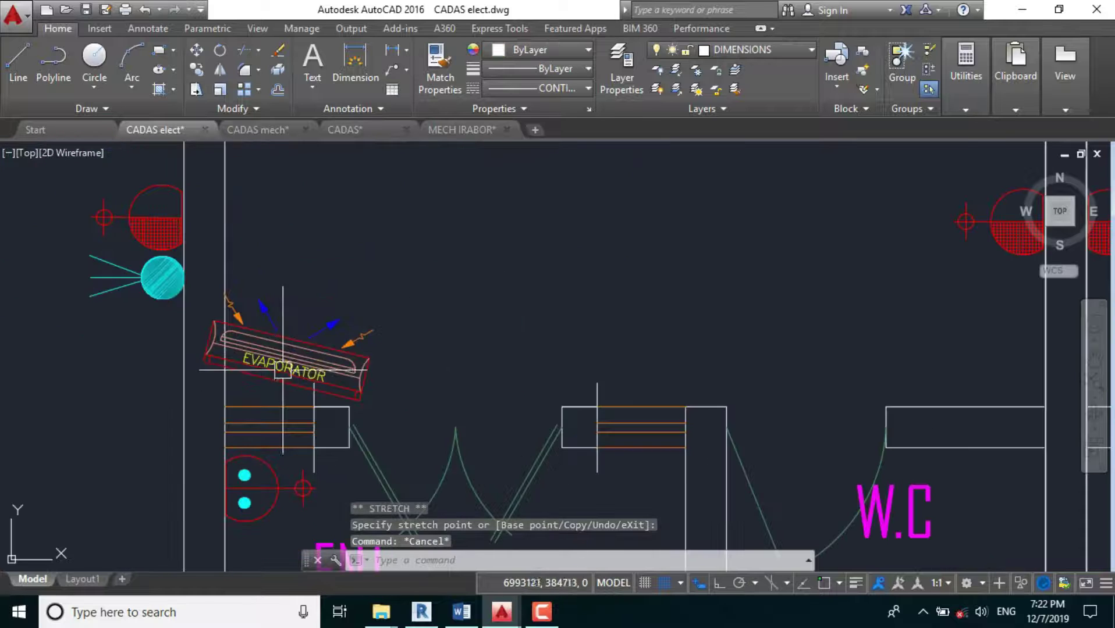
pyautogui.scroll(-4, 274, 391)
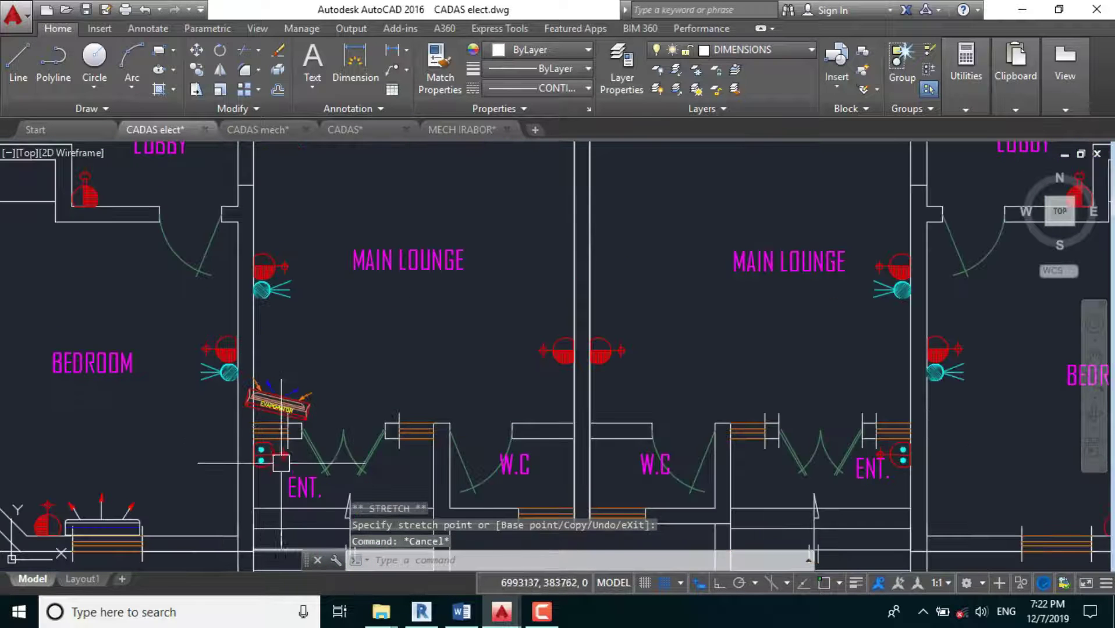
pyautogui.scroll(-2, 281, 463)
# Start and cancel two selection windows in the dining area.
pyautogui.scroll(4, 323, 242)
pyautogui.scroll(-4, 318, 359)
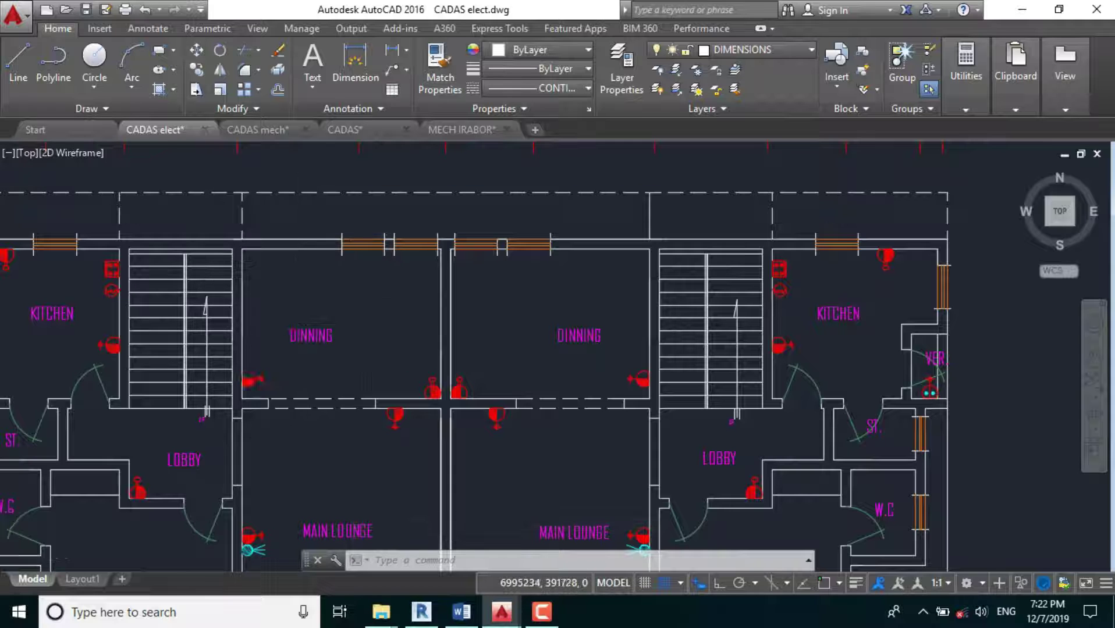
pyautogui.scroll(4, 296, 312)
pyautogui.scroll(-4, 341, 343)
pyautogui.click(409, 369)
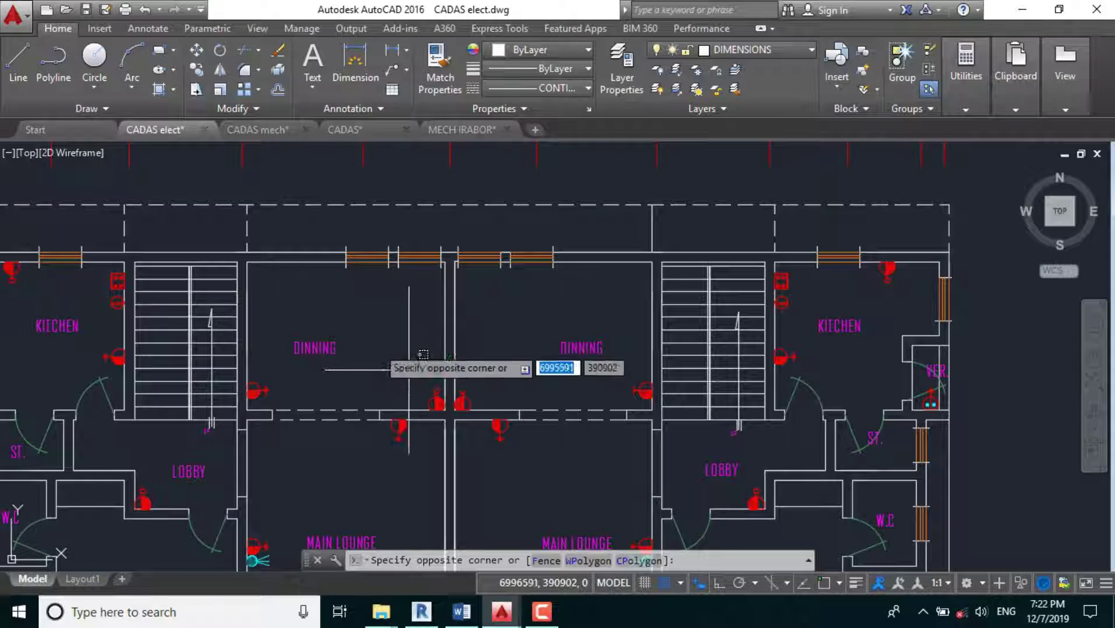
pyautogui.press('Escape')
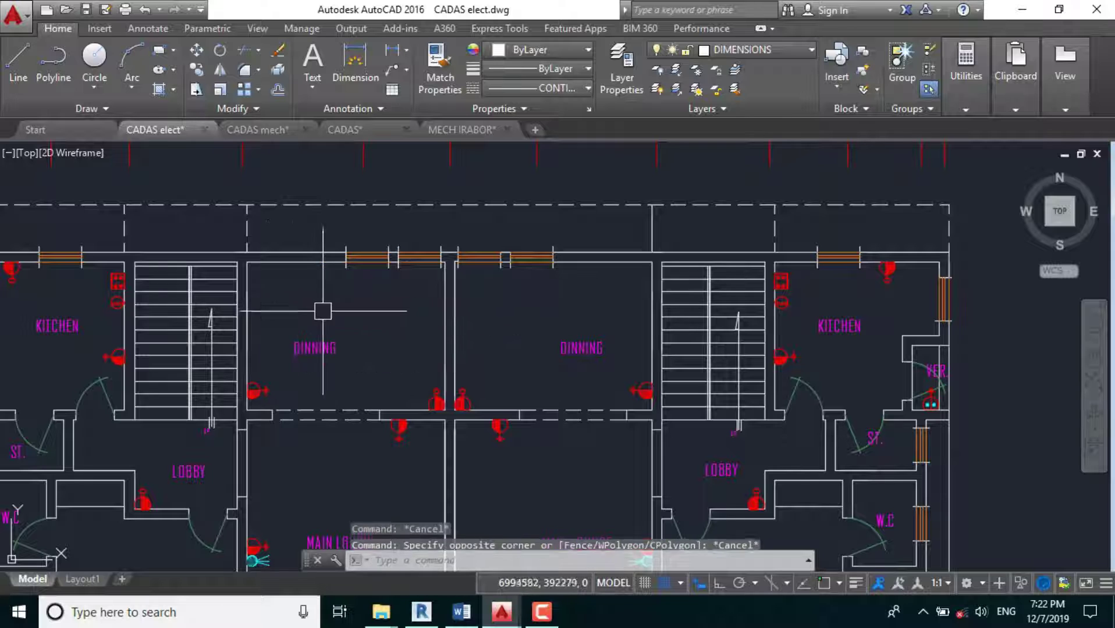
pyautogui.click(294, 289)
pyautogui.press('Escape')
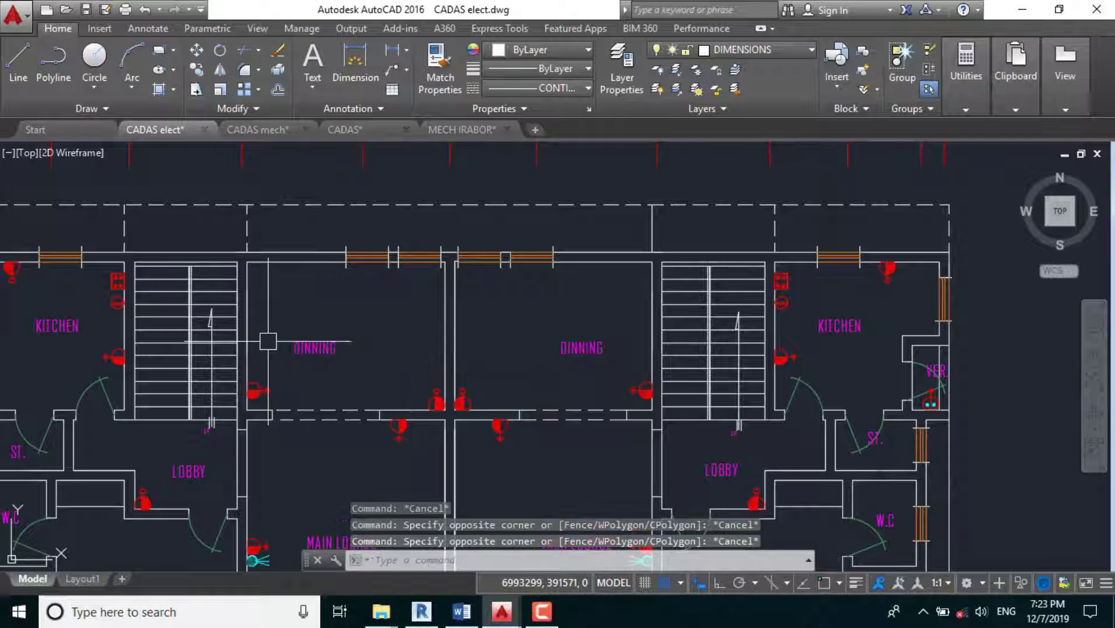
# Copy the lower-left bedroom's AC unit into the left dining room.
pyautogui.scroll(-6, 413, 322)
pyautogui.scroll(6, 285, 468)
pyautogui.scroll(5, 285, 468)
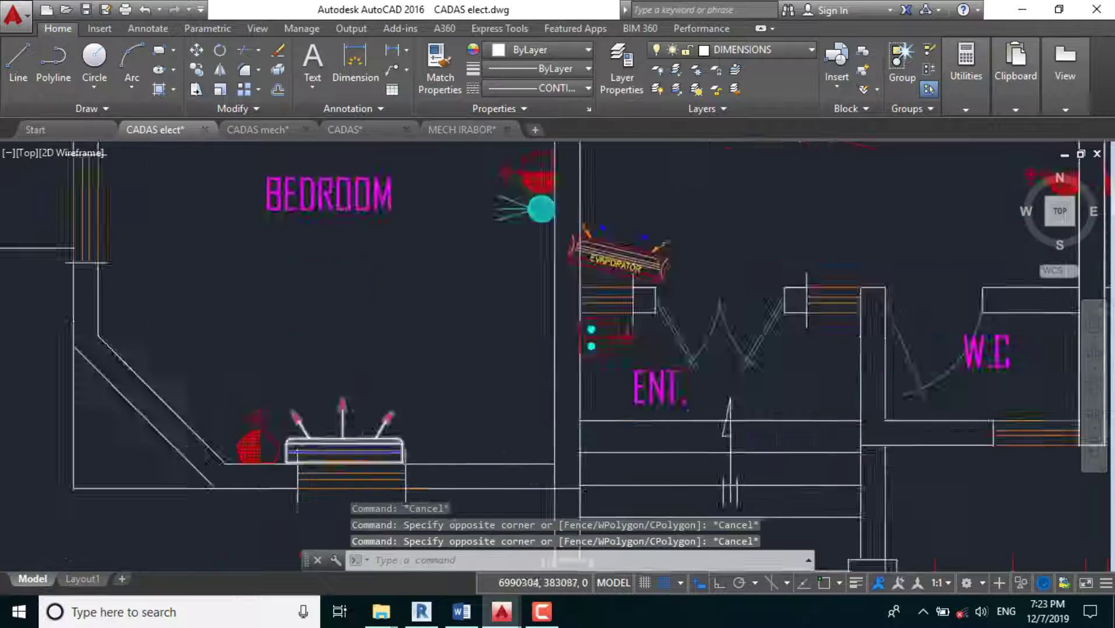
pyautogui.click(319, 440)
pyautogui.write('CP')
pyautogui.press('Return')
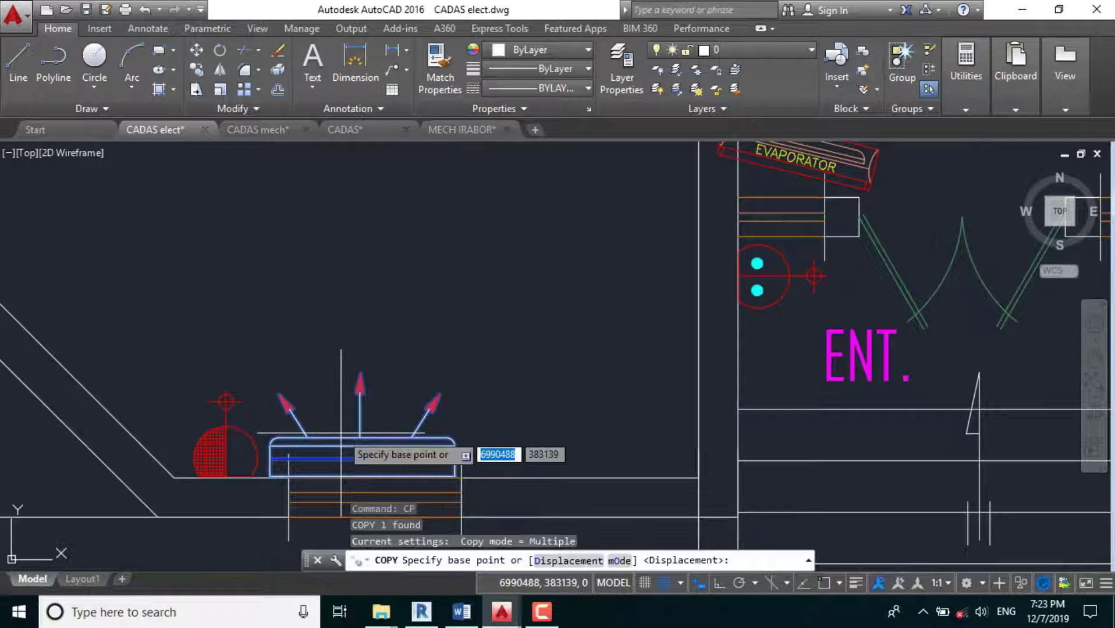
pyautogui.click(341, 433)
pyautogui.scroll(-5, 134, 498)
pyautogui.scroll(-3, 318, 325)
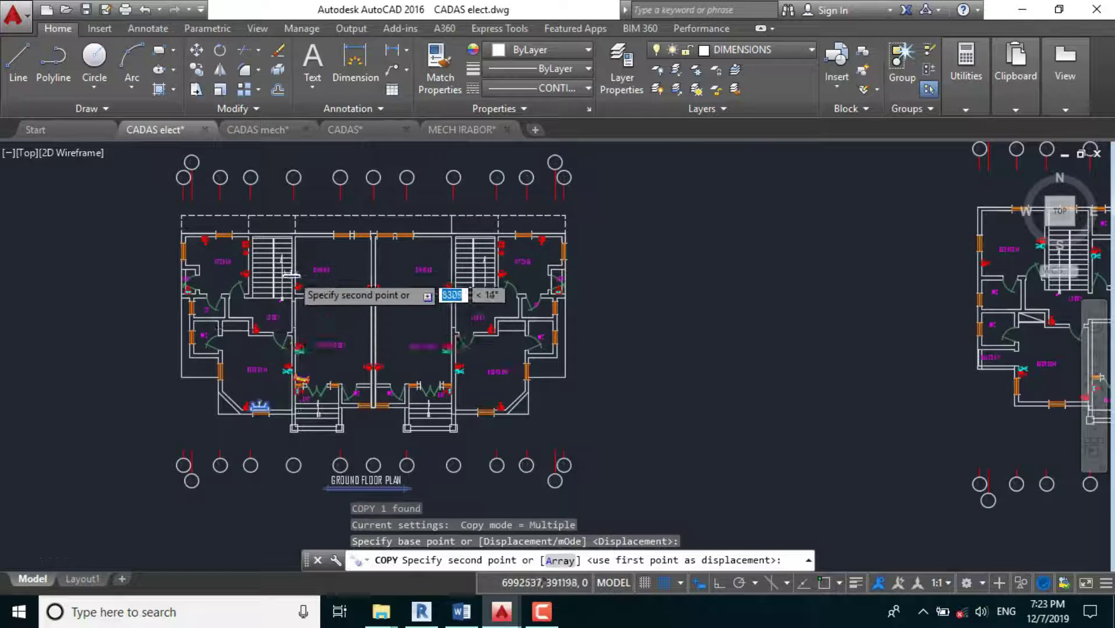
pyautogui.scroll(8, 320, 247)
pyautogui.click(328, 275)
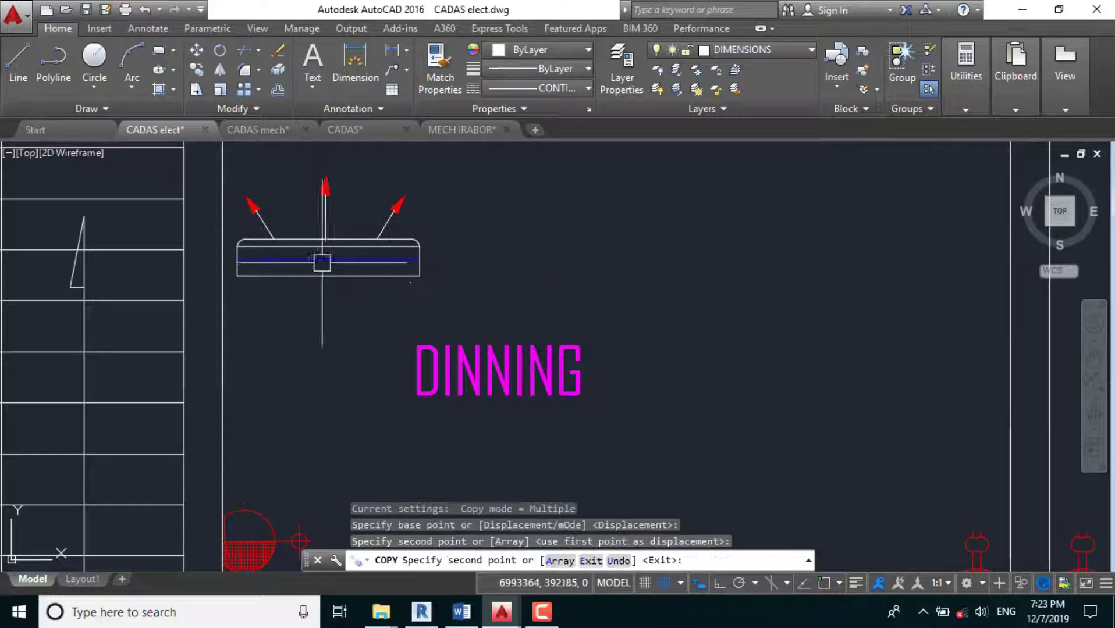
pyautogui.press('Escape')
# Rotate the copied unit 90° with Ortho on so it stands upright on the wall.
pyautogui.write('RO')
pyautogui.press('Return')
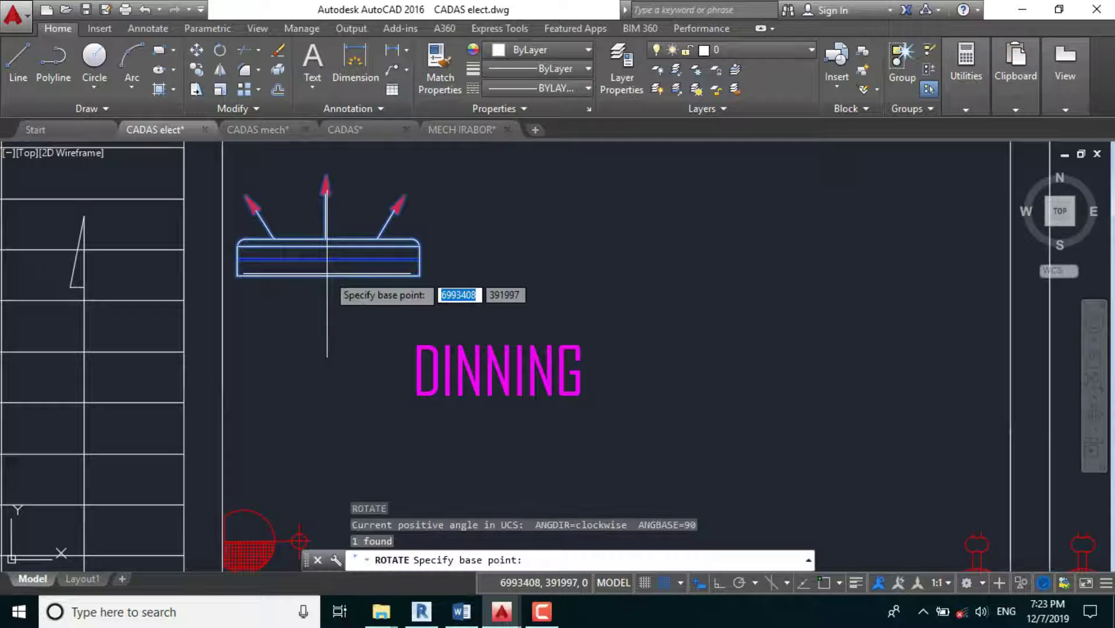
pyautogui.click(327, 275)
pyautogui.press('F8')
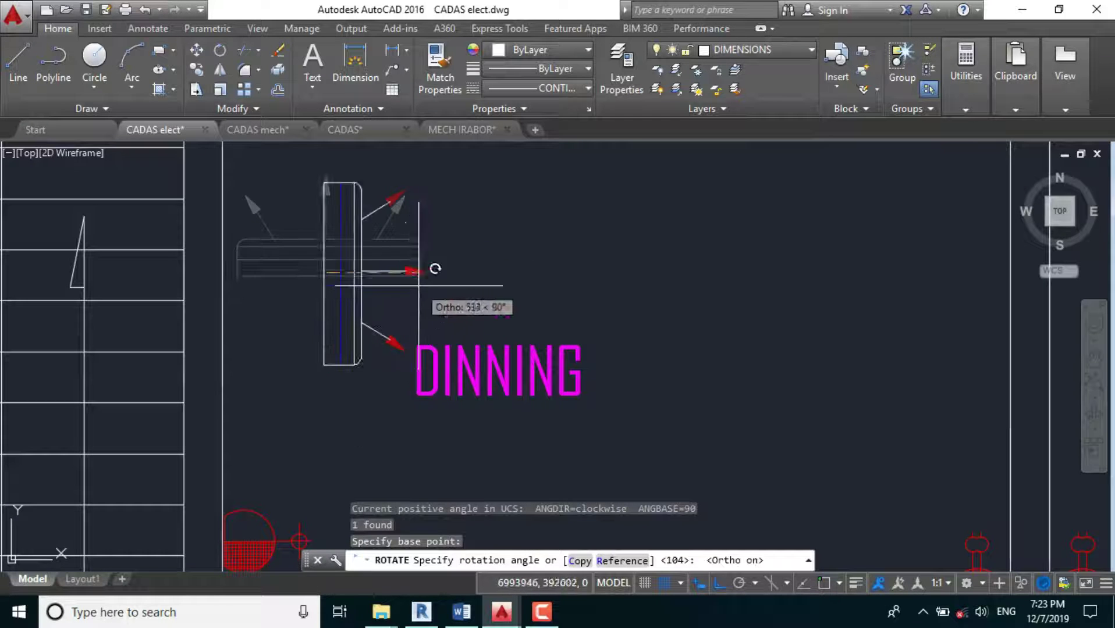
pyautogui.click(425, 279)
pyautogui.click(324, 274)
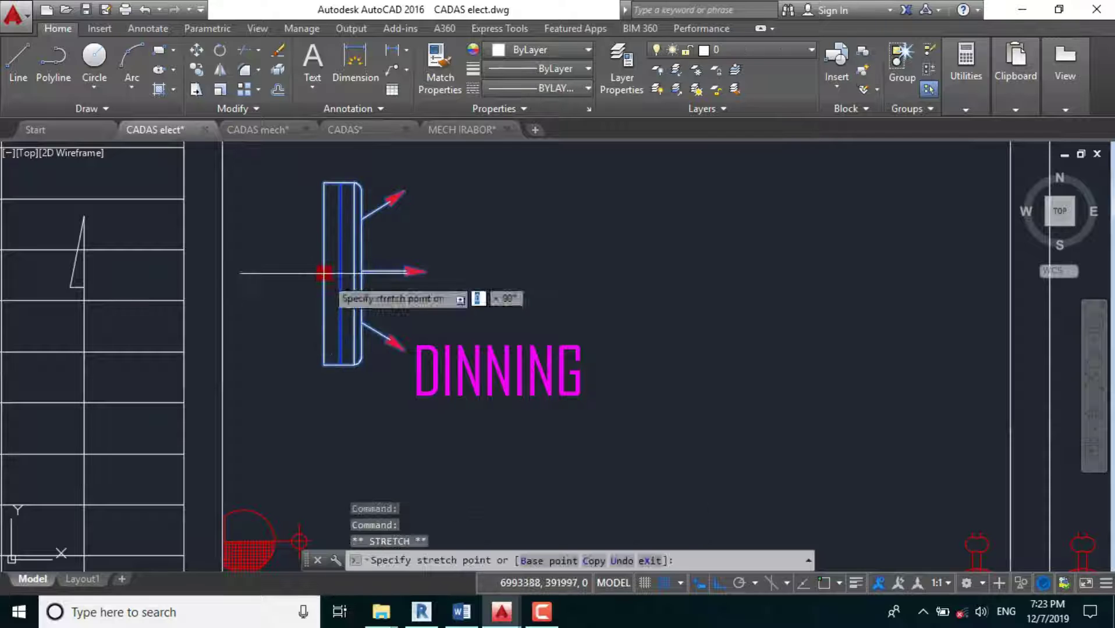
pyautogui.scroll(5, 268, 272)
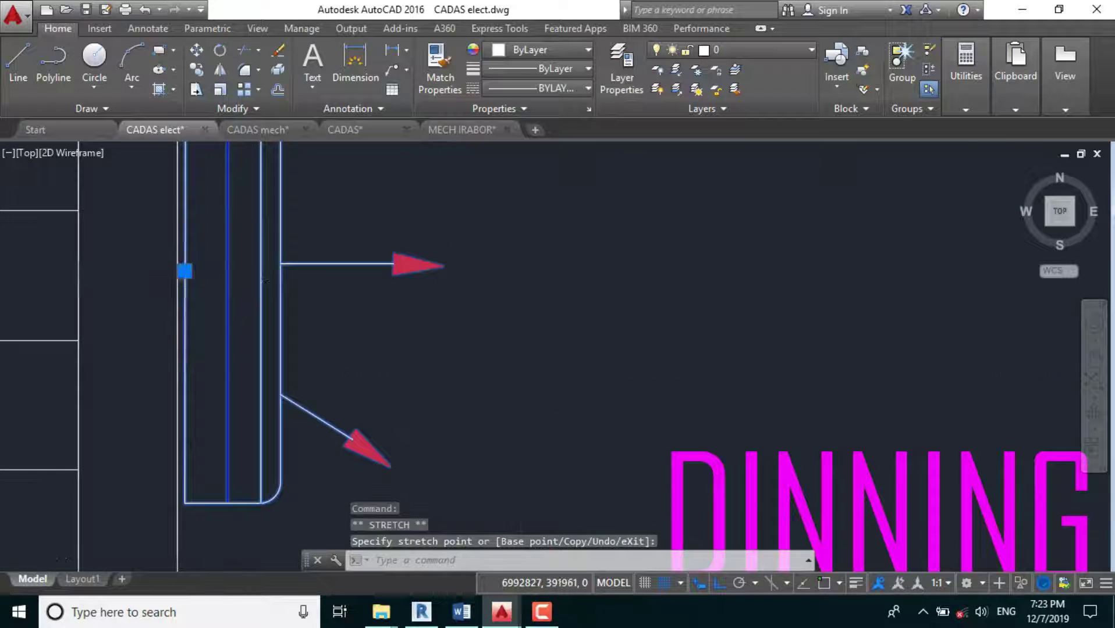
pyautogui.scroll(-3, 194, 291)
pyautogui.press('Escape')
pyautogui.scroll(2, 181, 318)
pyautogui.scroll(-6, 329, 334)
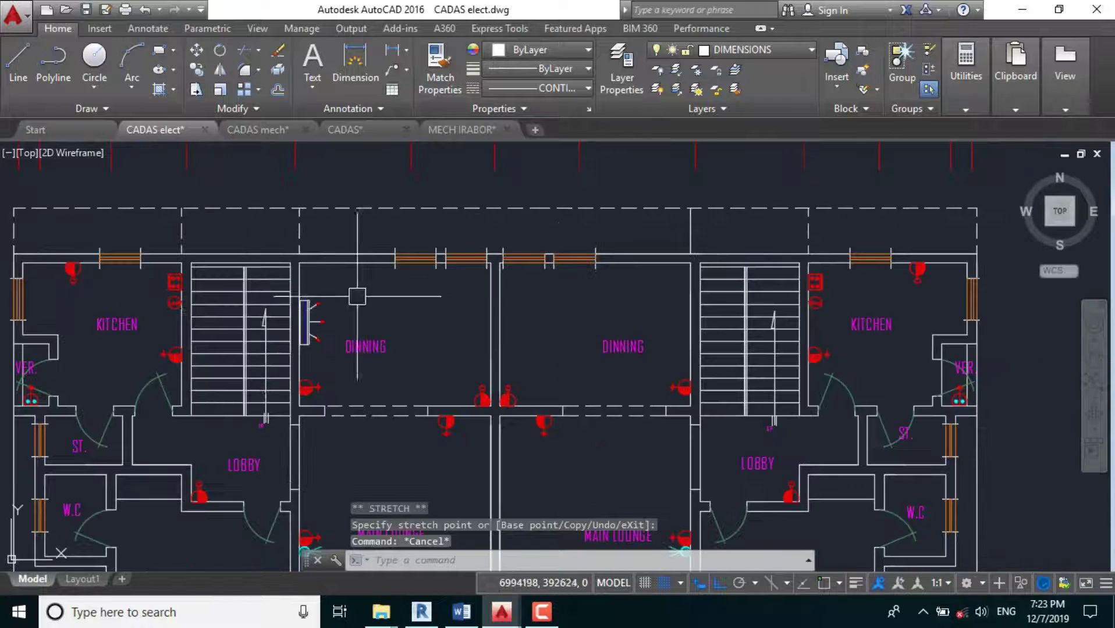
pyautogui.scroll(-2, 280, 260)
pyautogui.scroll(5, 98, 337)
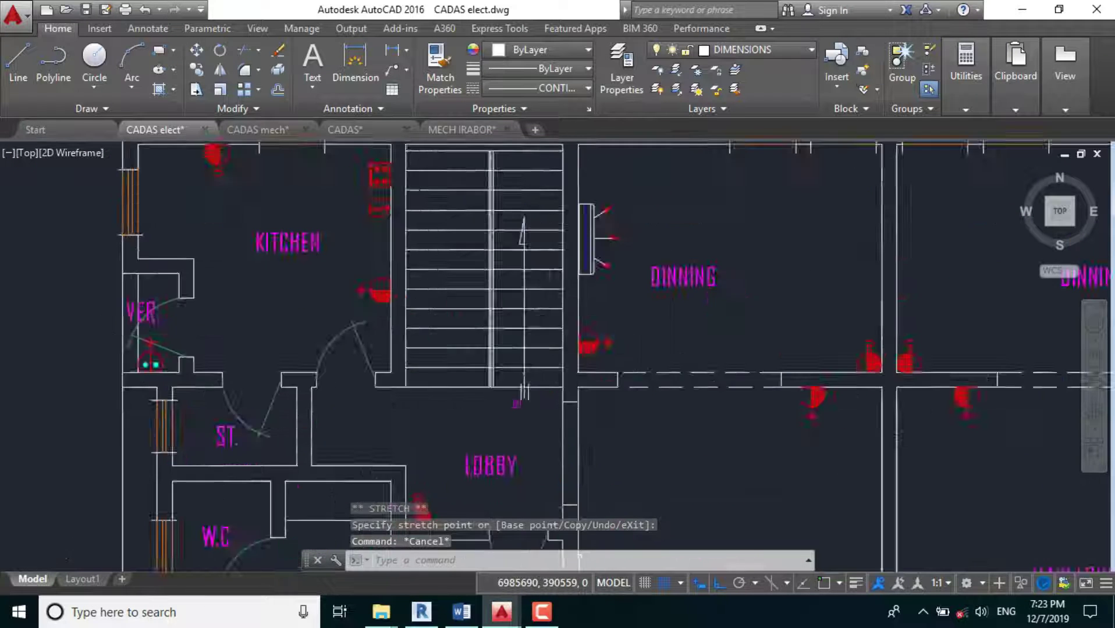
pyautogui.scroll(-4, 335, 294)
pyautogui.scroll(4, 311, 246)
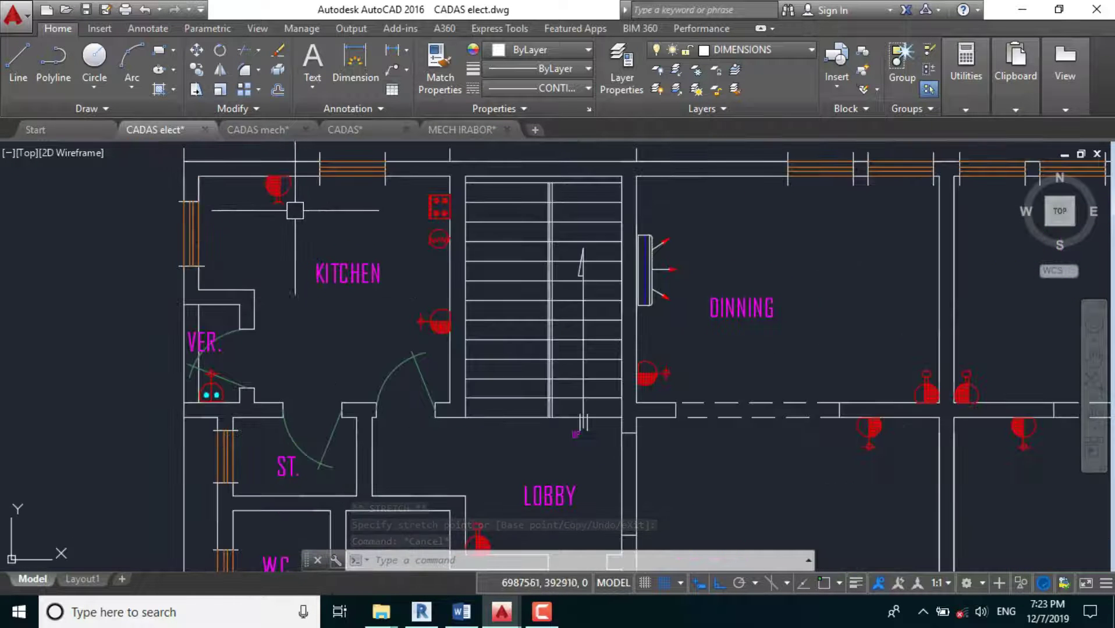
pyautogui.scroll(2, 343, 237)
pyautogui.scroll(-2, 326, 361)
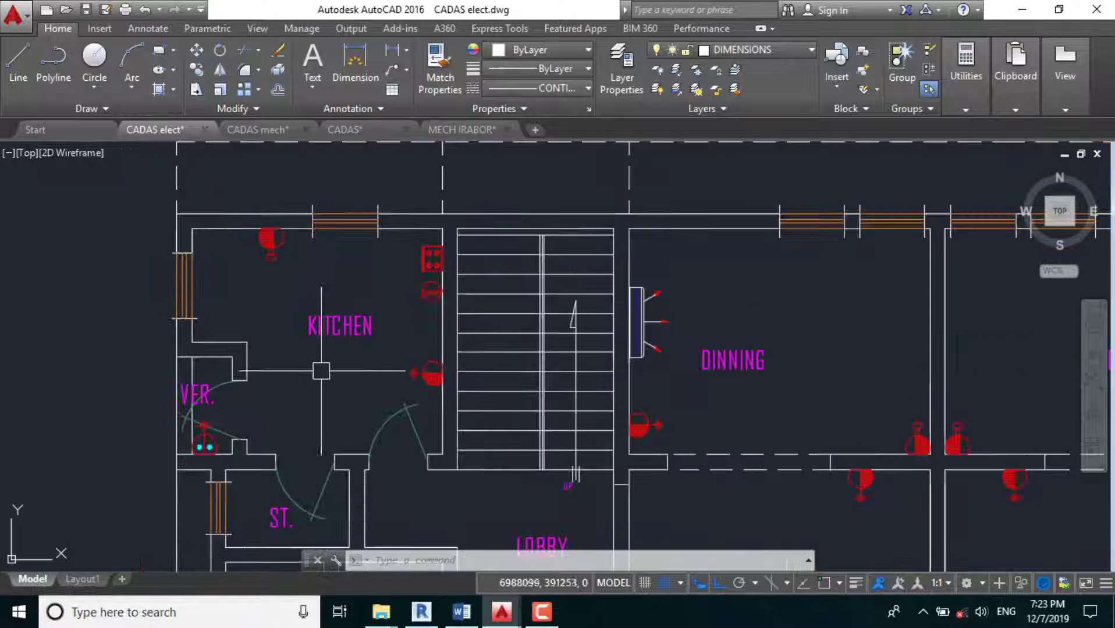
pyautogui.scroll(2, 338, 353)
pyautogui.scroll(-2, 308, 402)
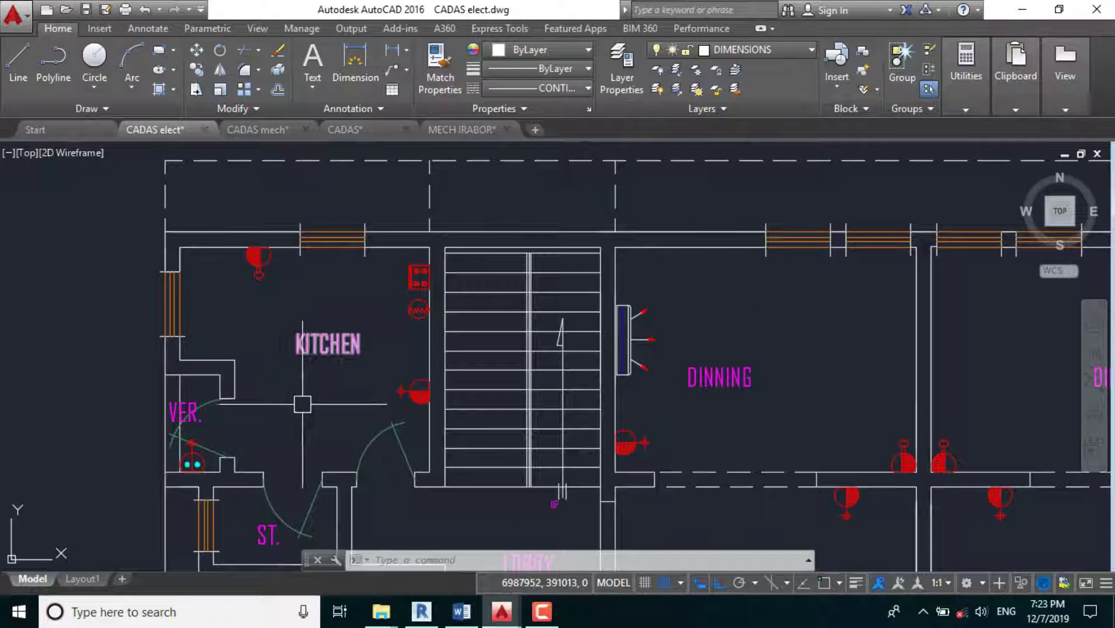
pyautogui.scroll(2, 302, 404)
pyautogui.scroll(-2, 287, 301)
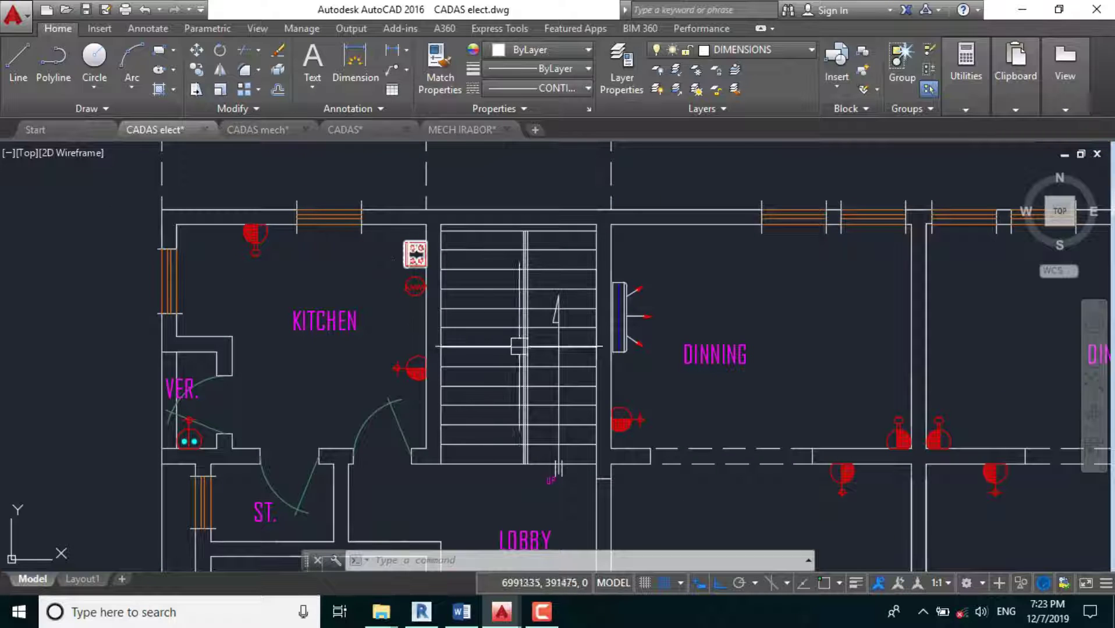
pyautogui.scroll(4, 417, 264)
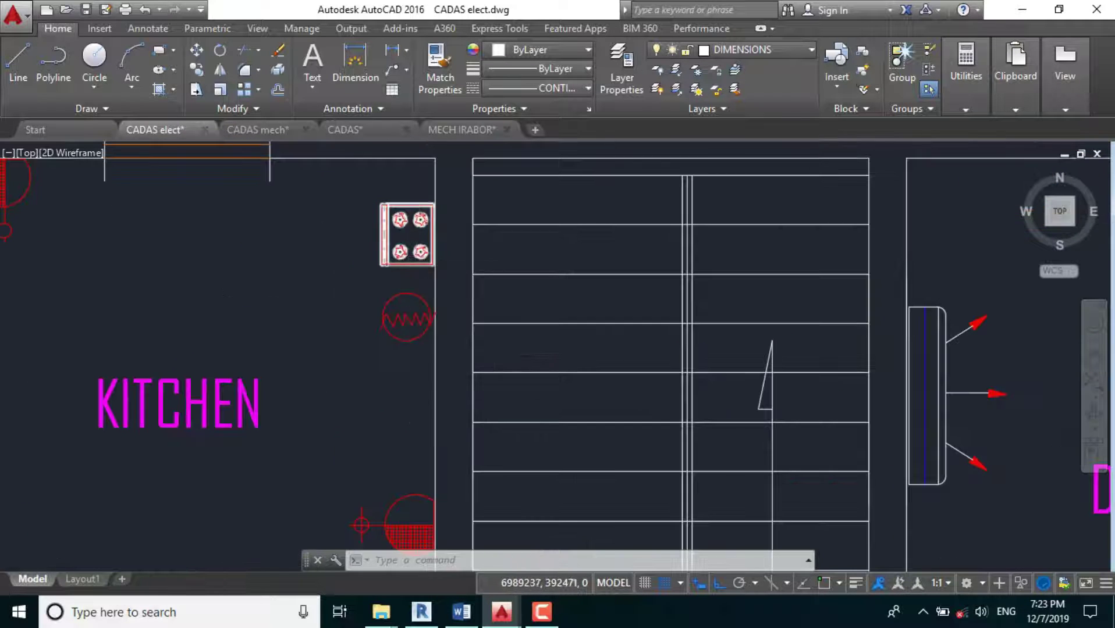
pyautogui.scroll(-3, 347, 275)
pyautogui.scroll(6, 347, 275)
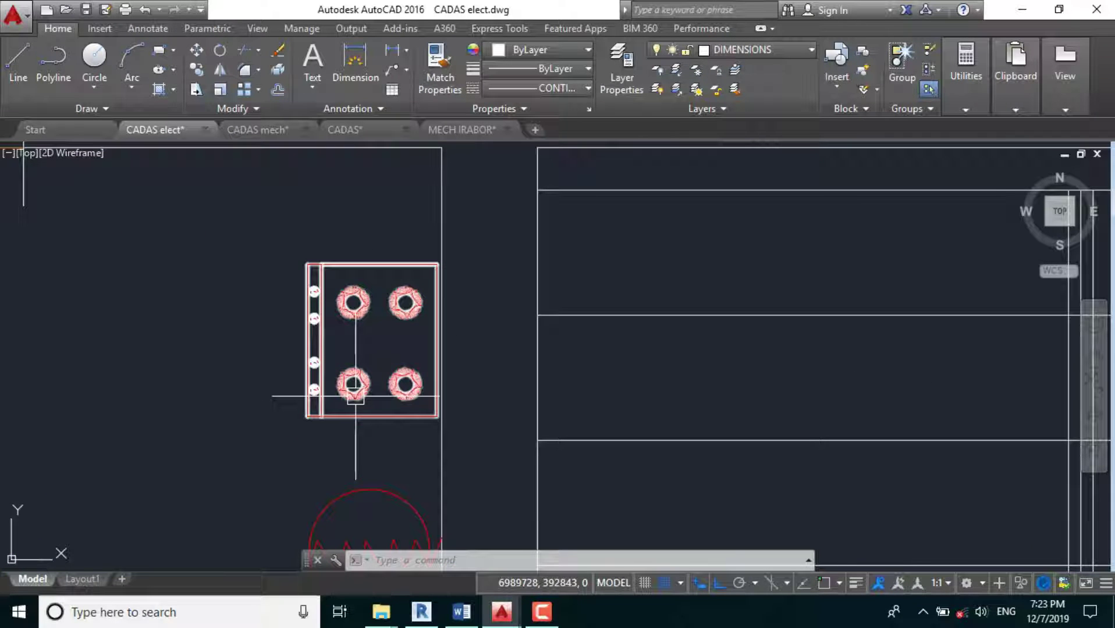
pyautogui.scroll(-3, 361, 261)
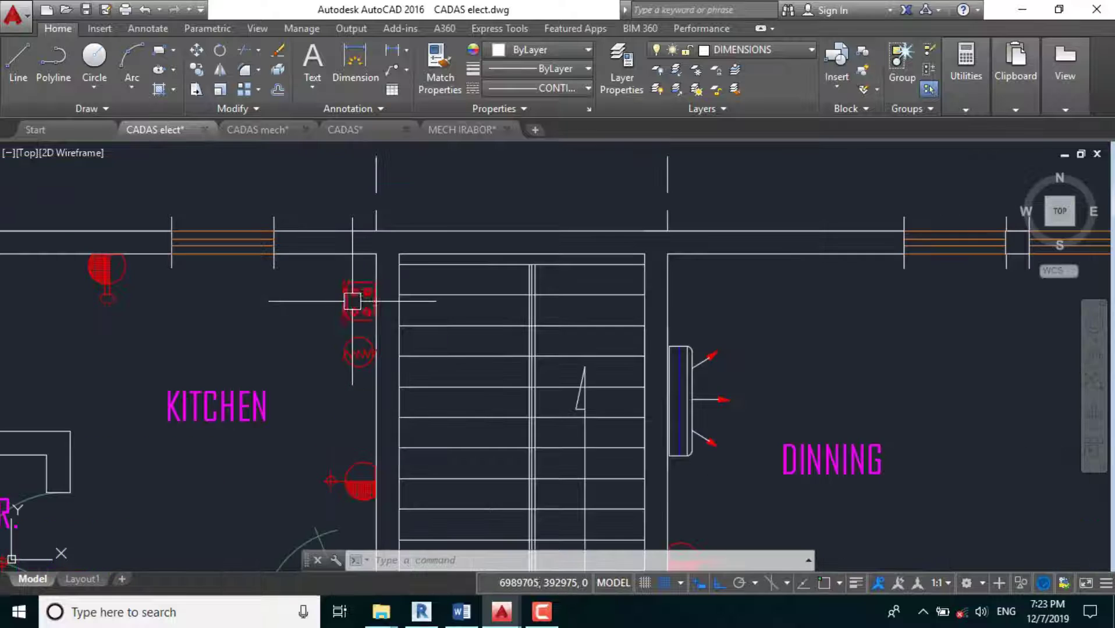
pyautogui.scroll(2, 352, 302)
pyautogui.scroll(-4, 381, 258)
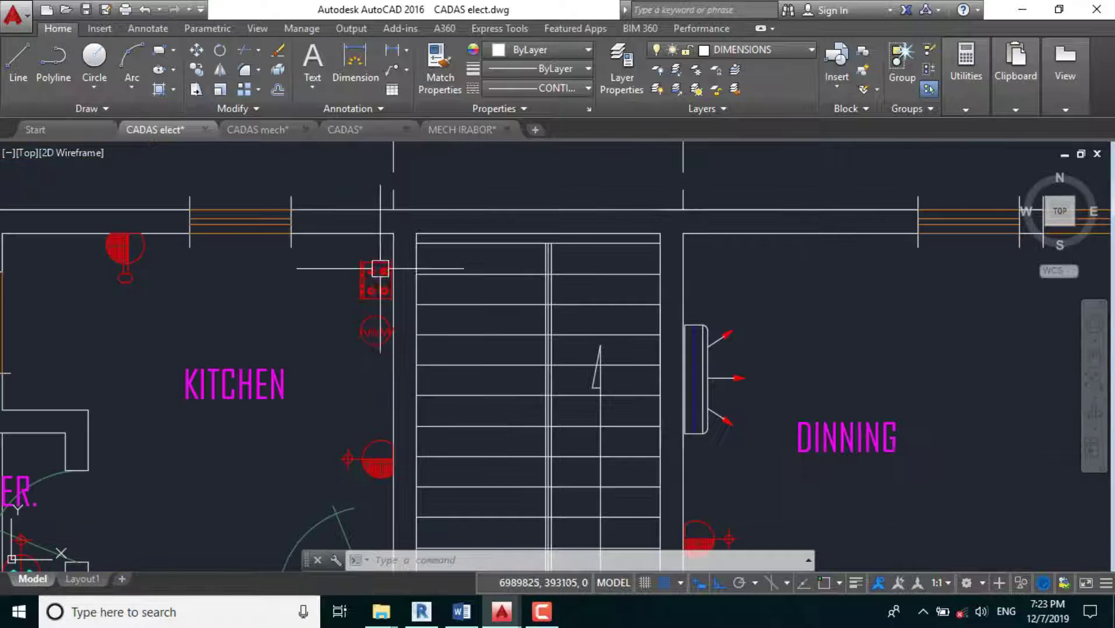
pyautogui.scroll(-2, 371, 285)
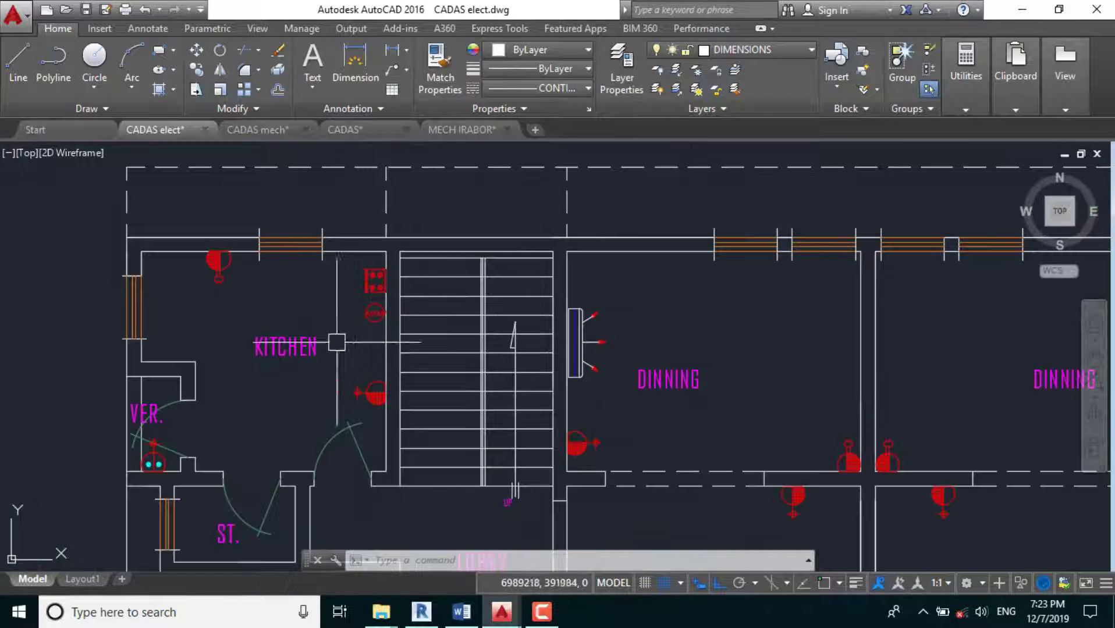
pyautogui.scroll(5, 376, 282)
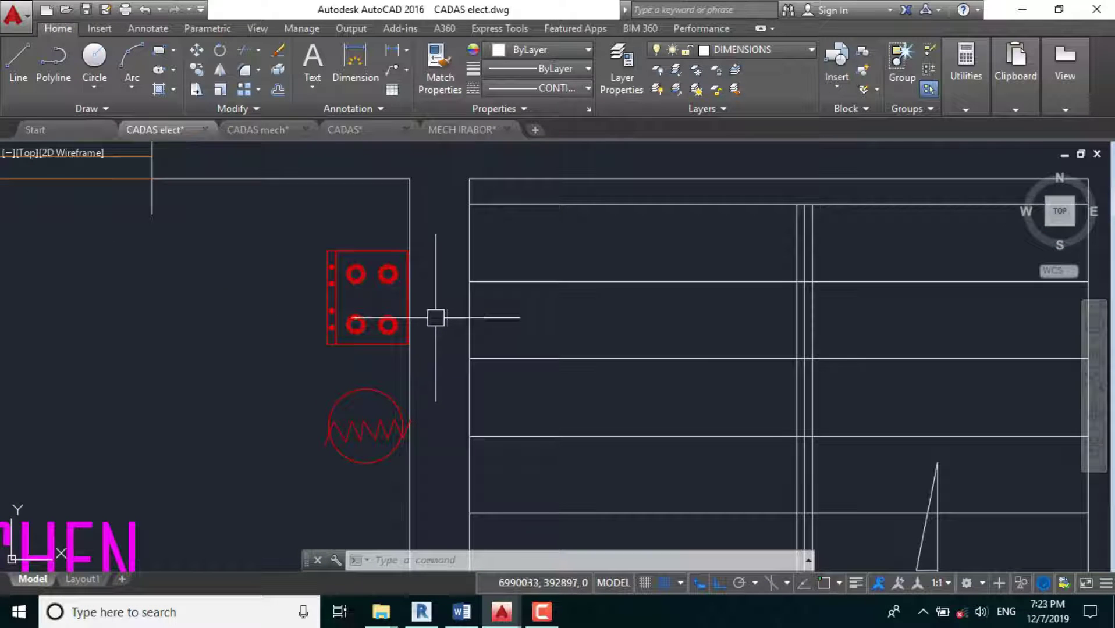
pyautogui.scroll(-5, 436, 317)
pyautogui.scroll(-2, 252, 272)
pyautogui.scroll(-4, 492, 301)
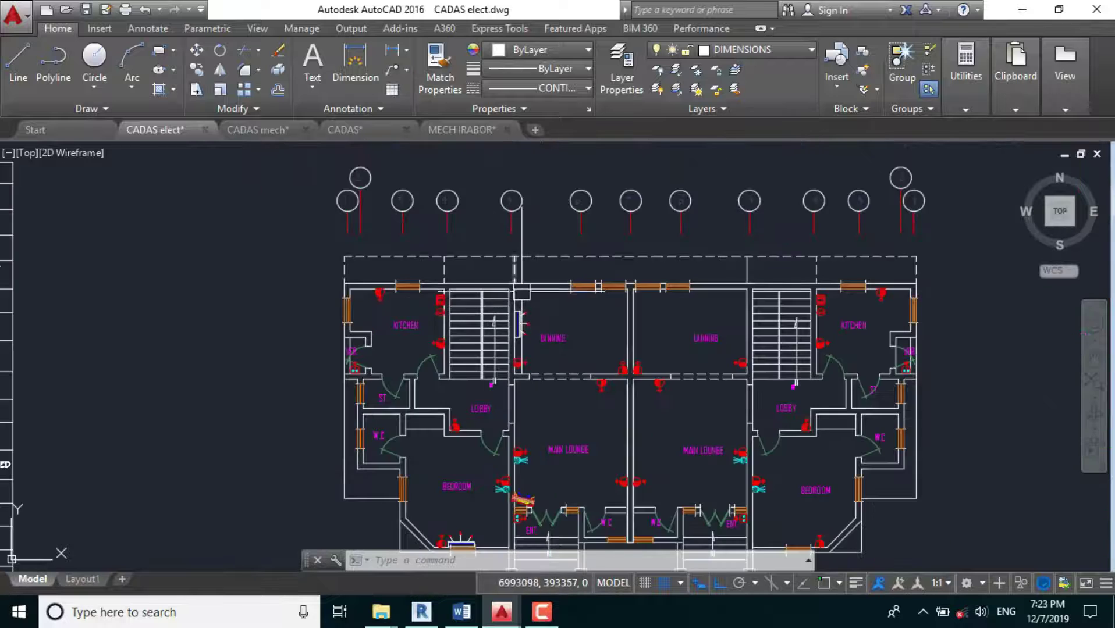
pyautogui.scroll(5, 461, 433)
pyautogui.scroll(-5, 460, 326)
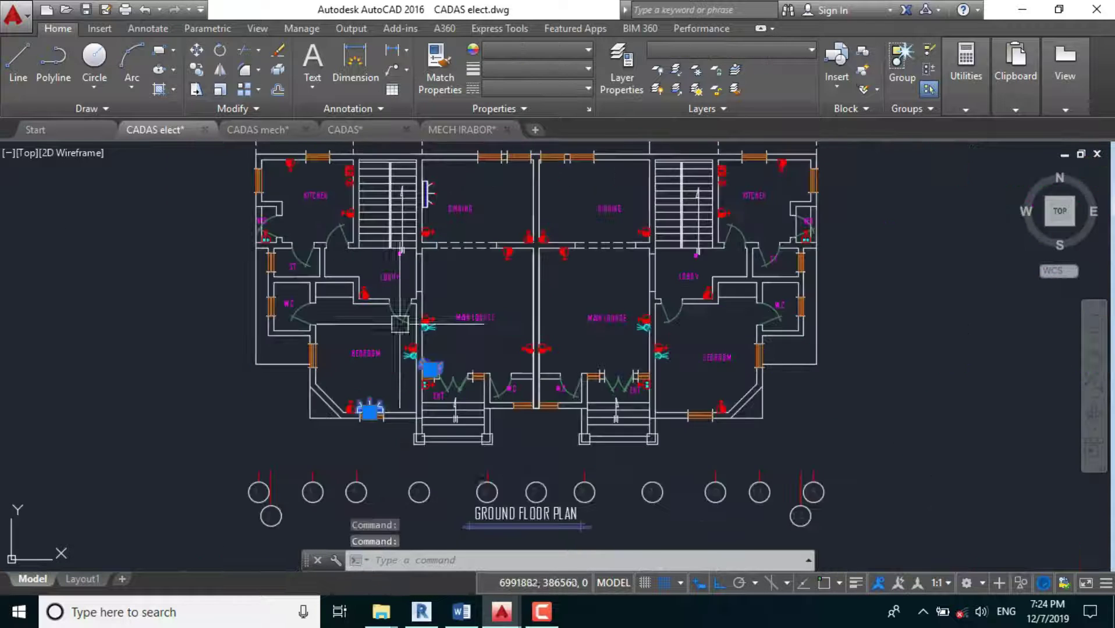
pyautogui.scroll(-1, 460, 192)
# Mirror the selected AC unit blocks about a line along the central party wall into the right dwelling.
pyautogui.scroll(5, 419, 238)
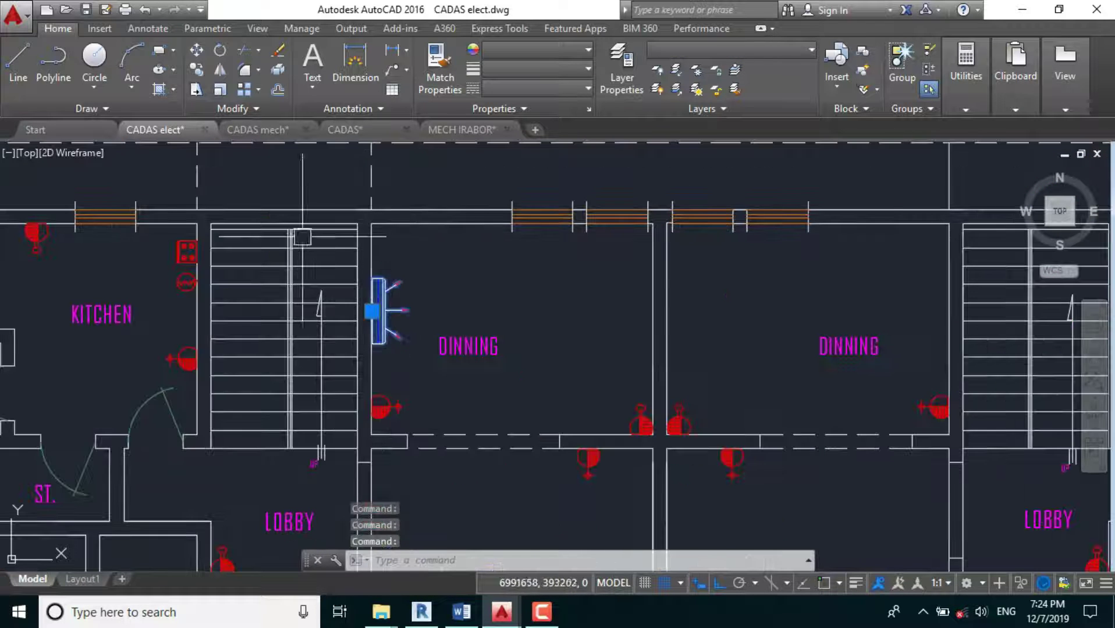
pyautogui.scroll(-5, 302, 237)
pyautogui.scroll(4, 431, 364)
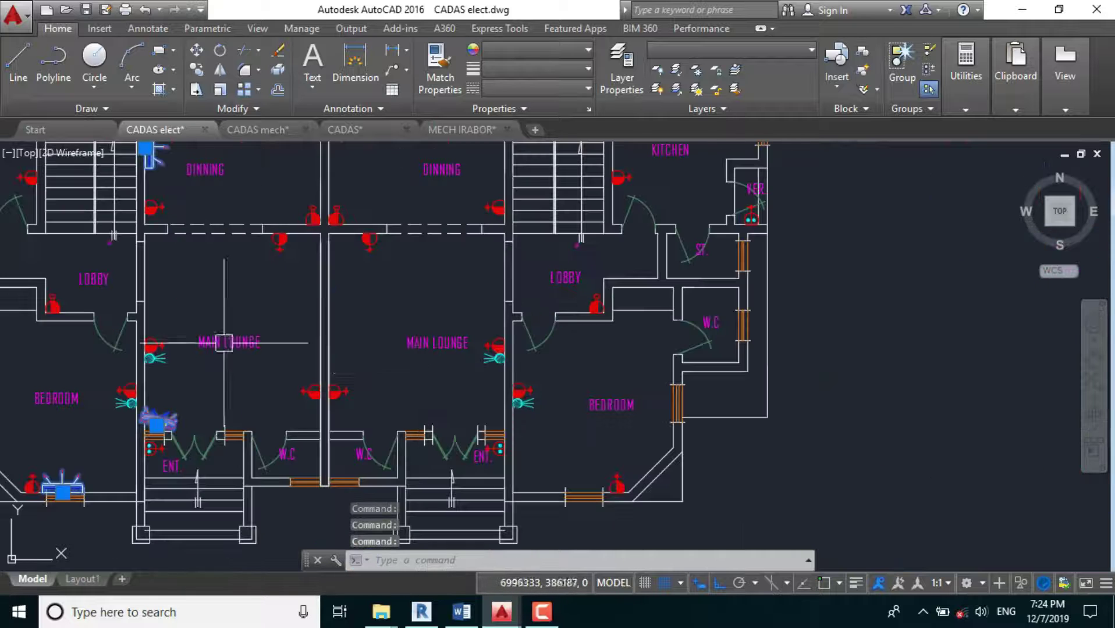
pyautogui.click(220, 72)
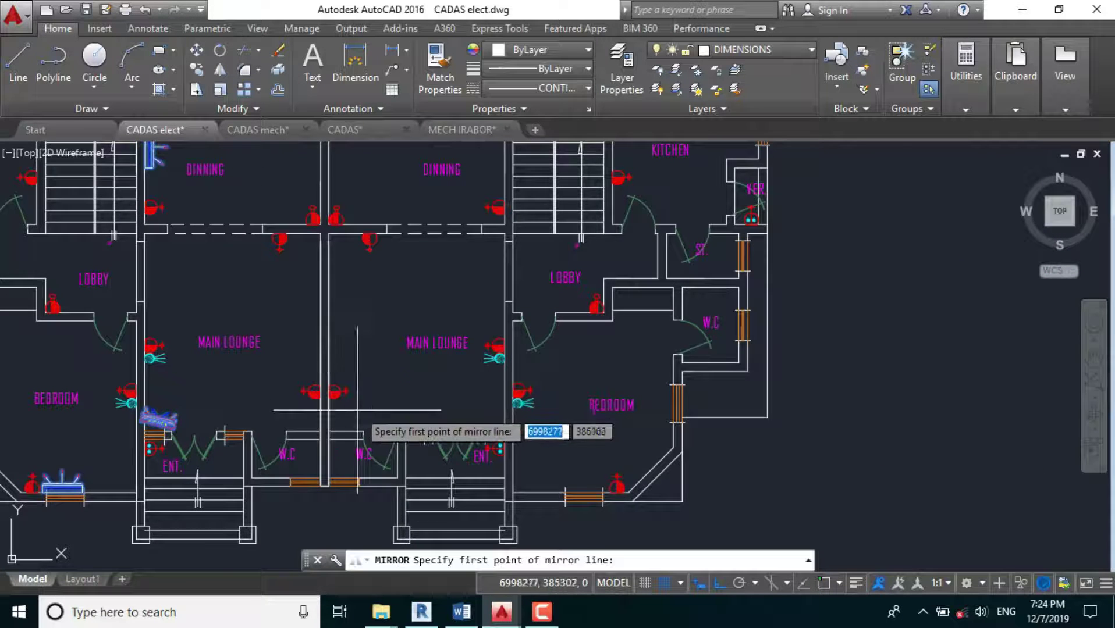
pyautogui.scroll(-3, 314, 448)
pyautogui.scroll(6, 337, 466)
pyautogui.press('F3')
pyautogui.scroll(3, 355, 401)
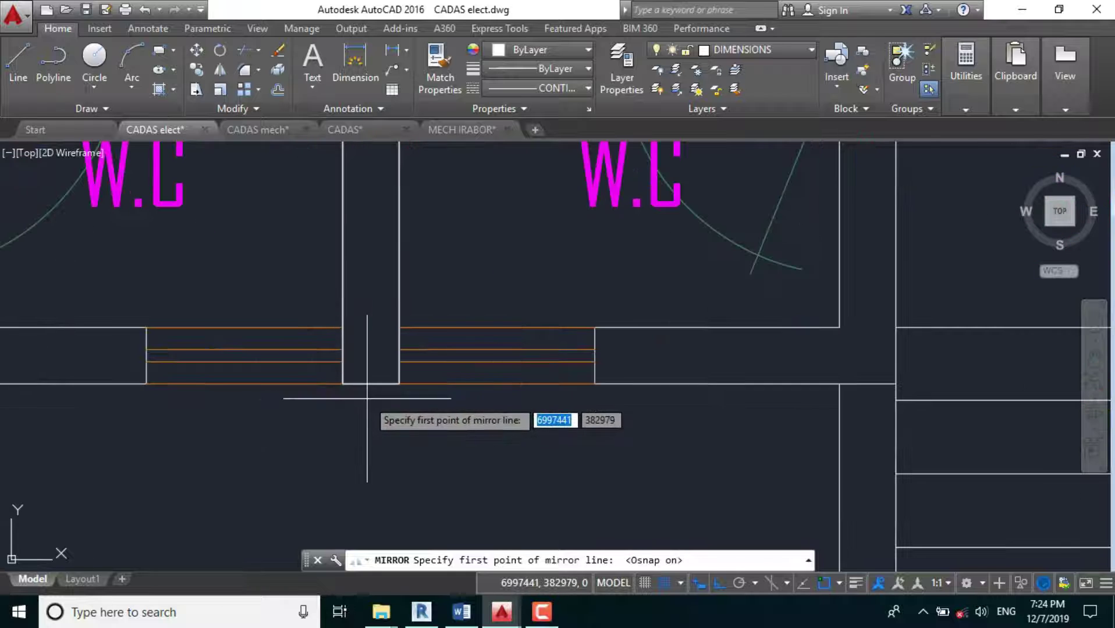
pyautogui.click(369, 384)
pyautogui.scroll(-6, 365, 437)
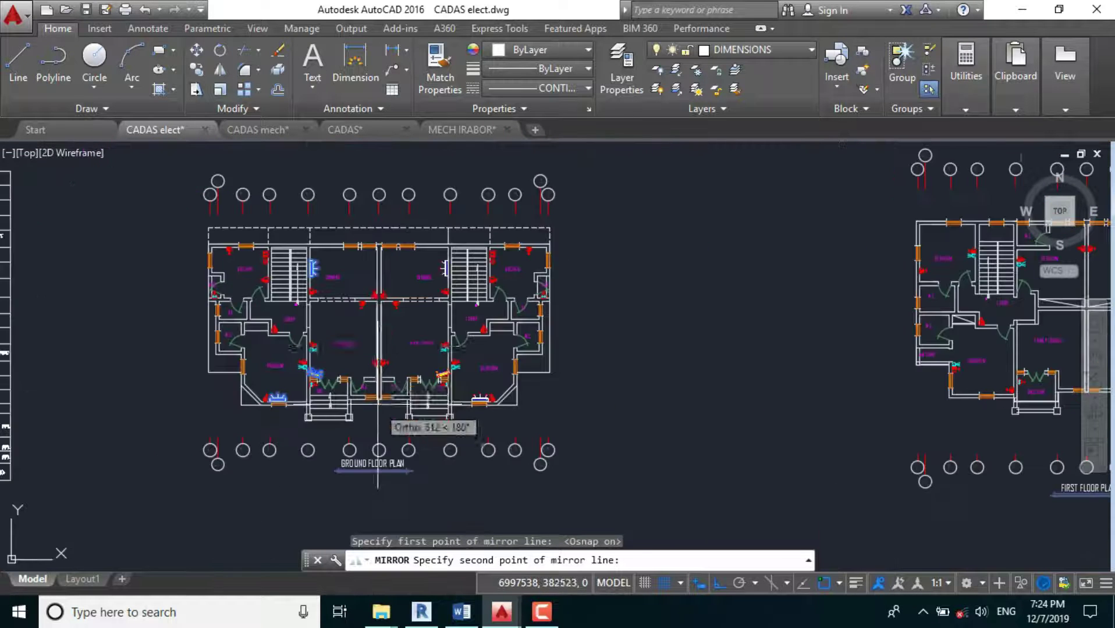
pyautogui.scroll(8, 384, 256)
pyautogui.press('F3')
pyautogui.scroll(4, 357, 252)
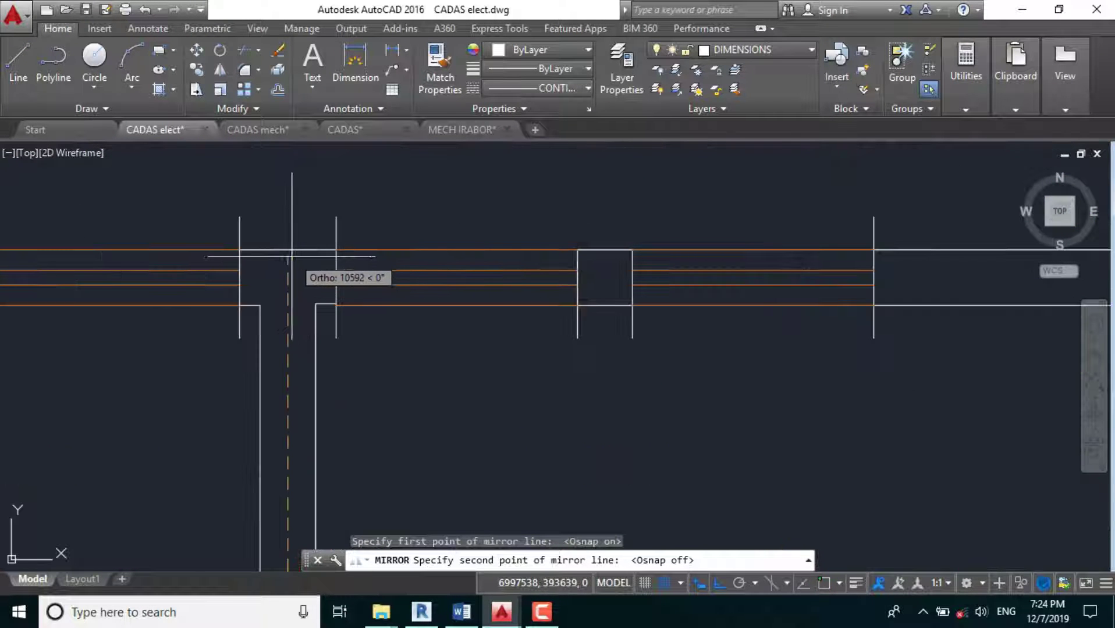
pyautogui.click(285, 223)
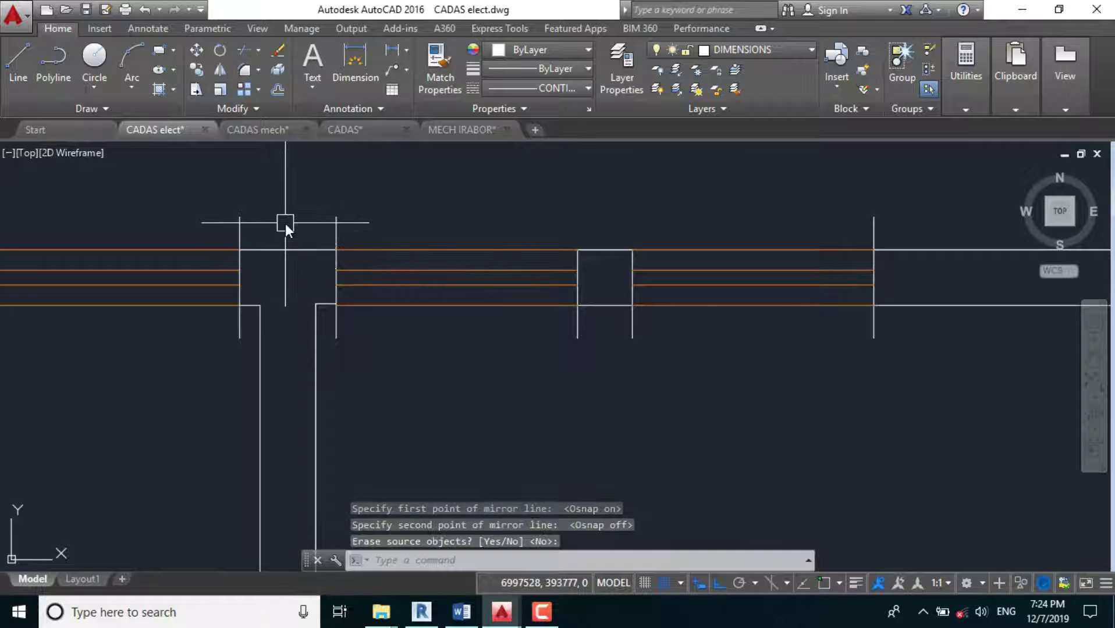
pyautogui.scroll(-8, 373, 195)
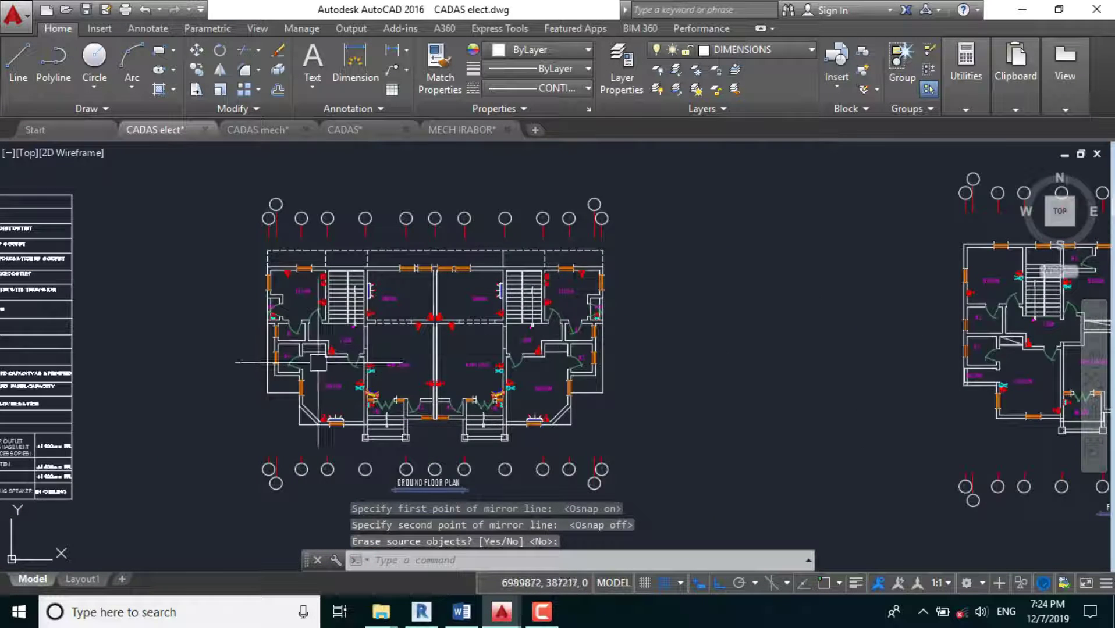
pyautogui.scroll(2, 374, 196)
pyautogui.scroll(6, 335, 404)
pyautogui.scroll(-2, 329, 402)
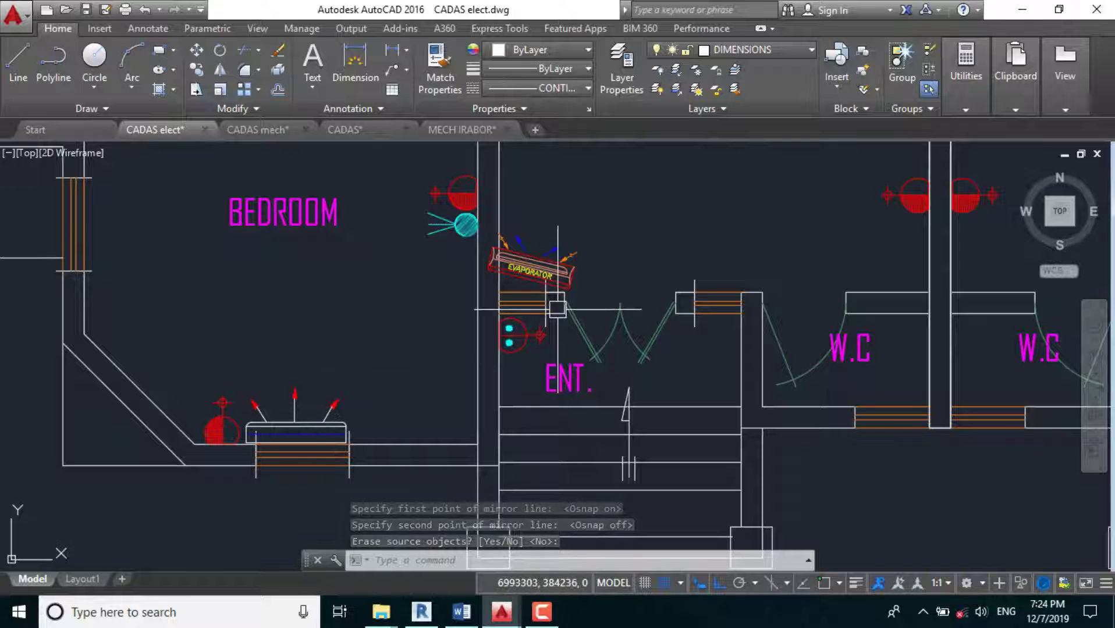
pyautogui.scroll(-7, 266, 426)
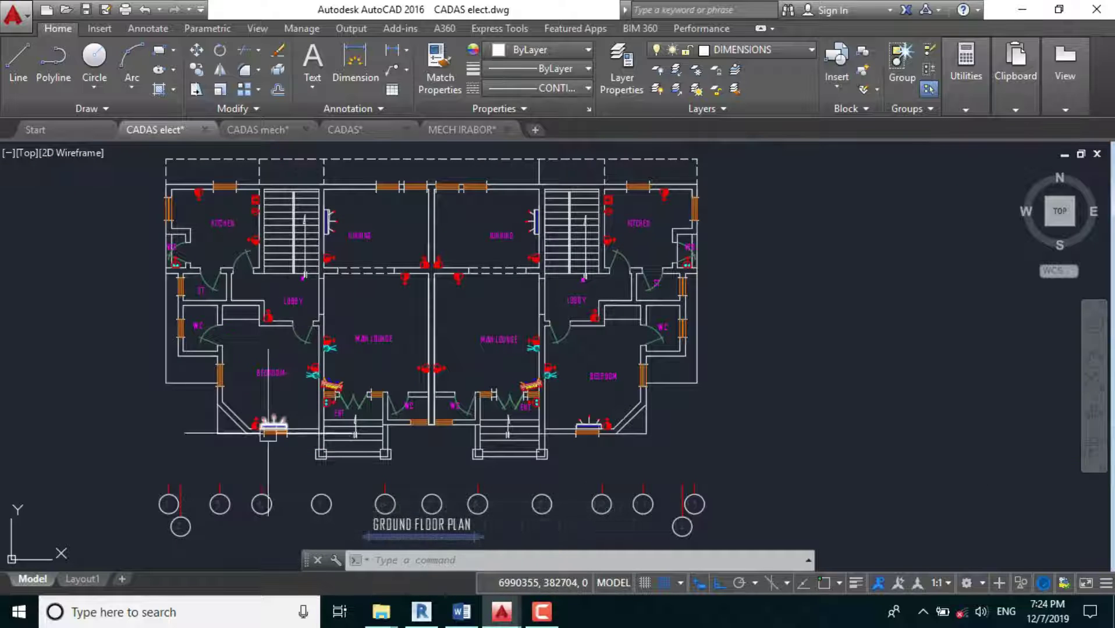
pyautogui.scroll(8, 267, 433)
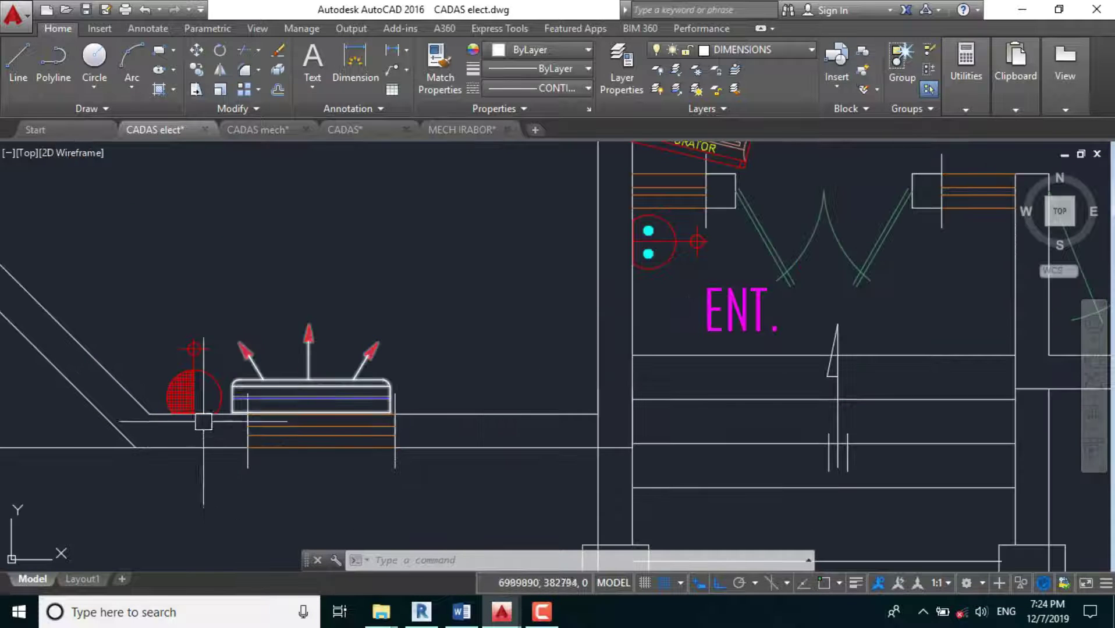
# Copy the E9 split-AC connection box symbol from the legend onto the bedroom's slanted AC unit.
pyautogui.scroll(-8, 282, 403)
pyautogui.scroll(2, 87, 325)
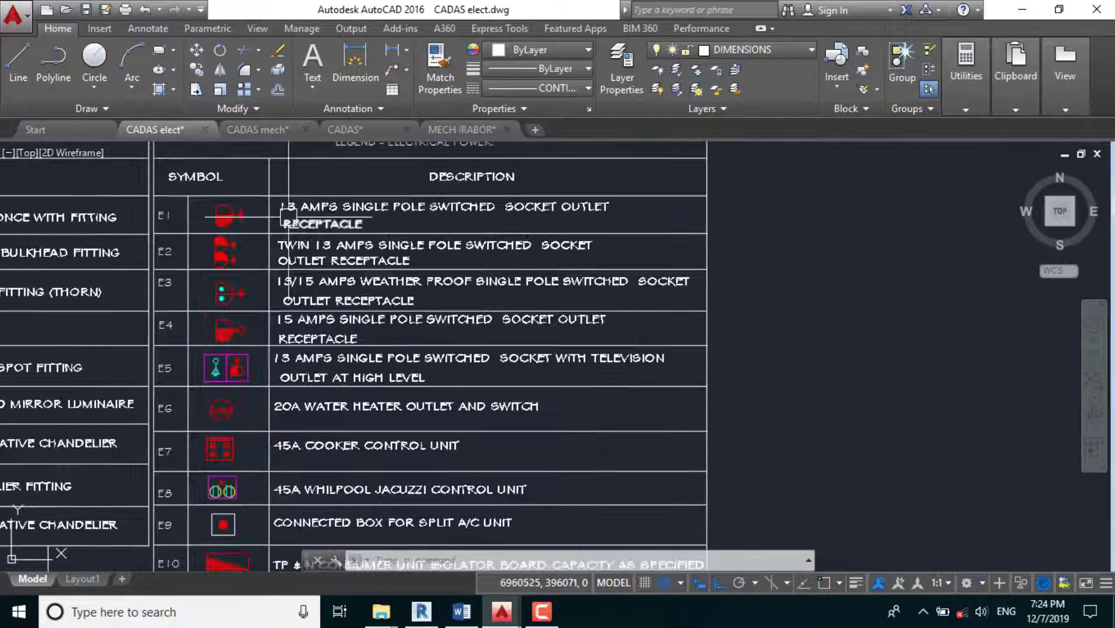
pyautogui.scroll(-3, 279, 268)
pyautogui.scroll(8, 249, 415)
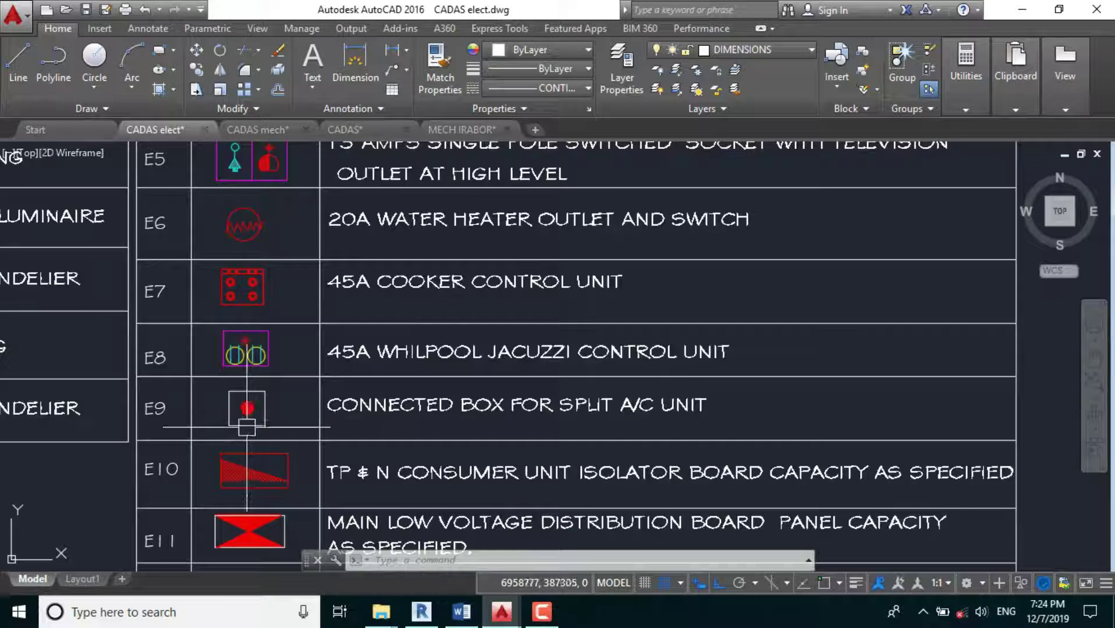
pyautogui.scroll(-2, 247, 396)
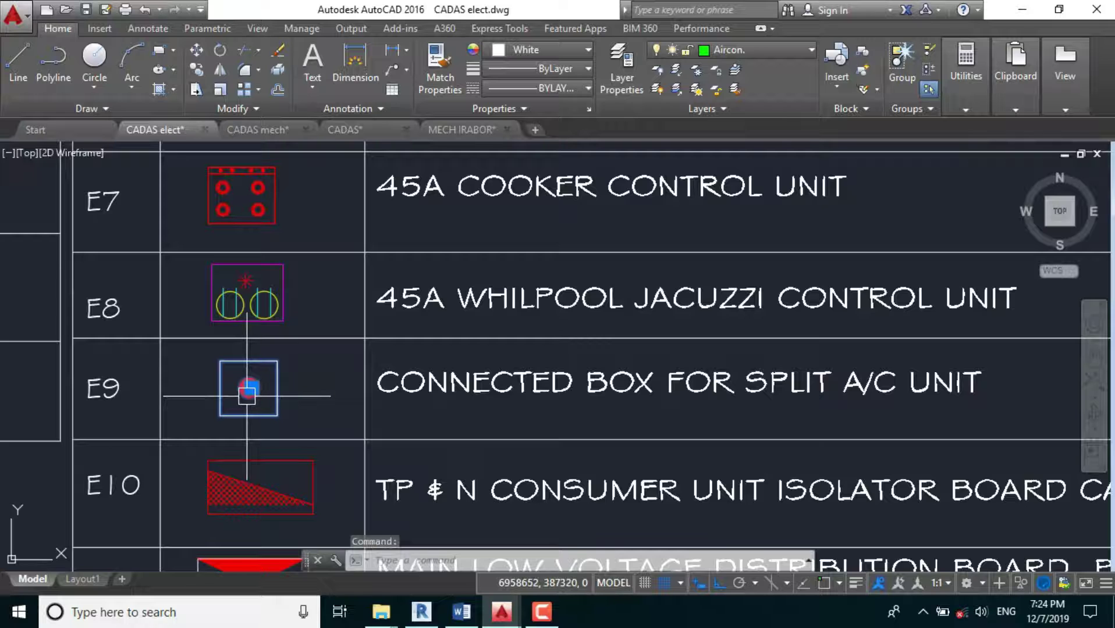
pyautogui.write('co')
pyautogui.press('Return')
pyautogui.click(248, 390)
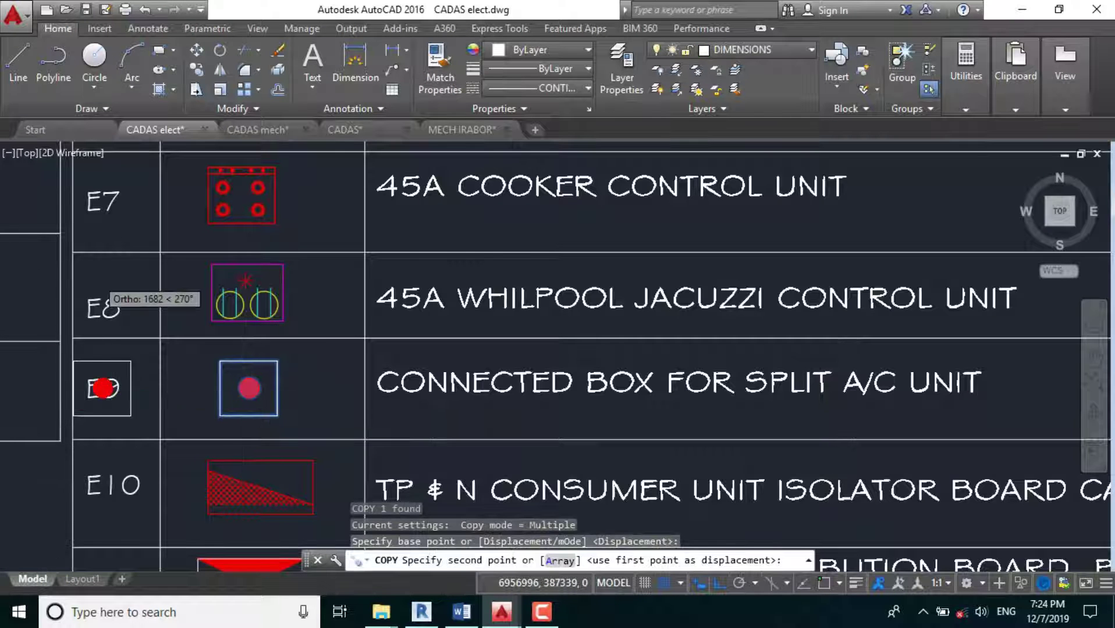
pyautogui.scroll(-3, 100, 385)
pyautogui.scroll(-5, 62, 352)
pyautogui.press('F8')
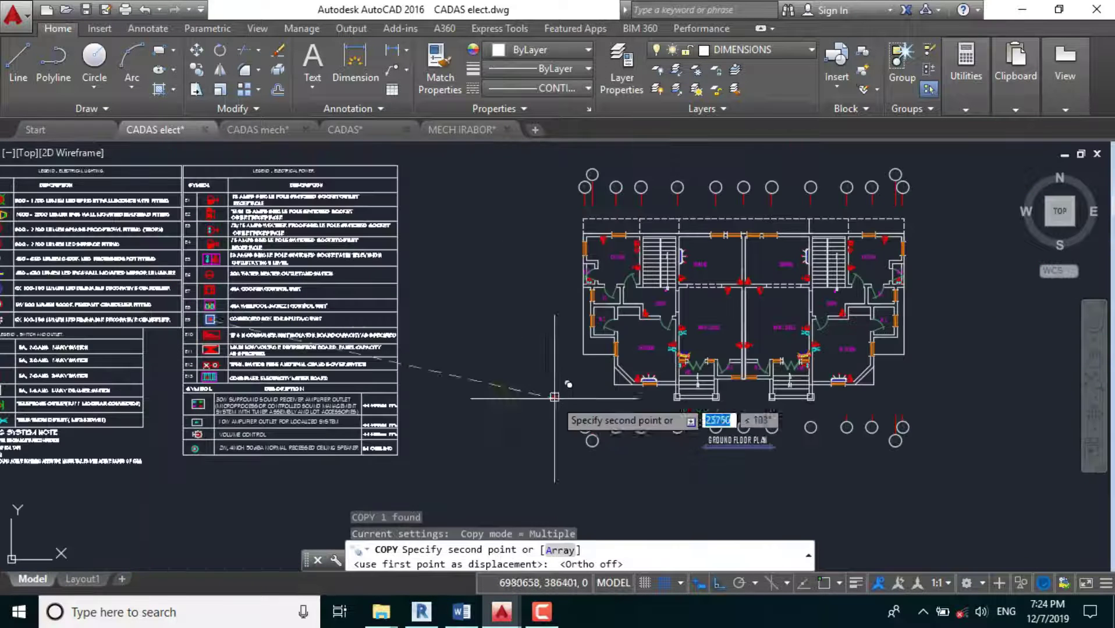
pyautogui.scroll(3, 675, 381)
pyautogui.scroll(6, 677, 406)
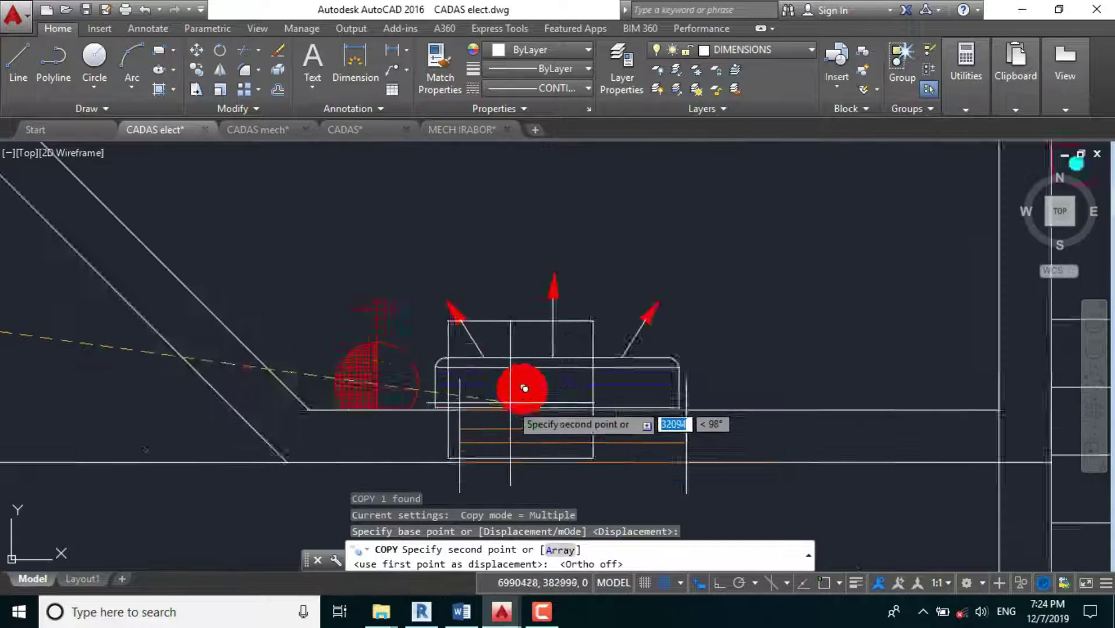
pyautogui.click(567, 340)
pyautogui.press('Escape')
pyautogui.click(568, 292)
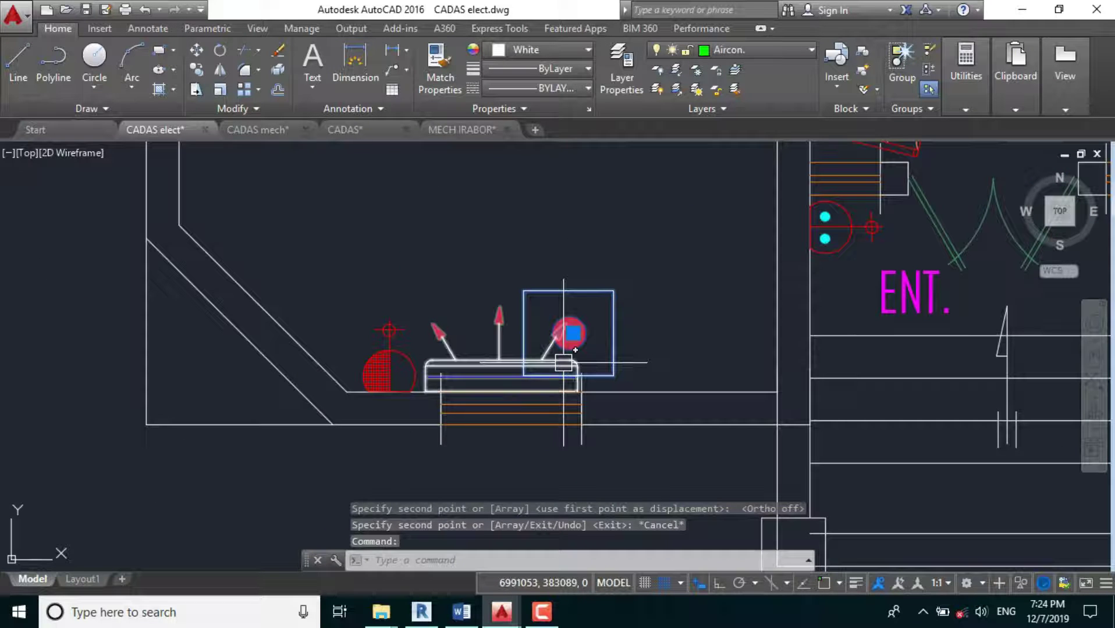
# Scale the copied connection box down by a factor of 0.6.
pyautogui.press('Return')
pyautogui.click(567, 327)
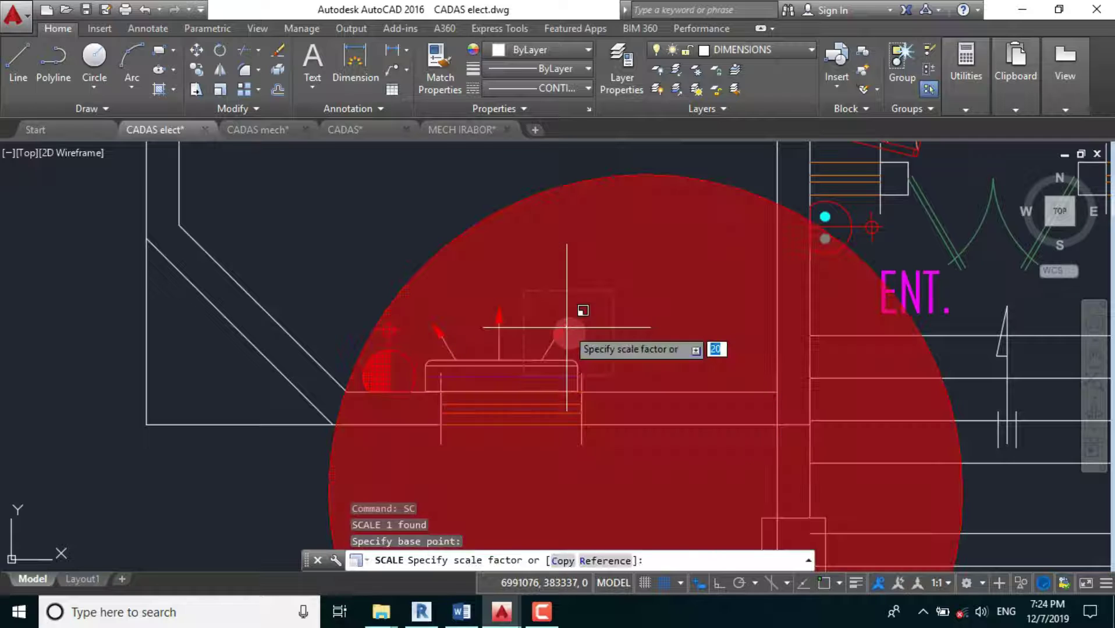
pyautogui.press('Return')
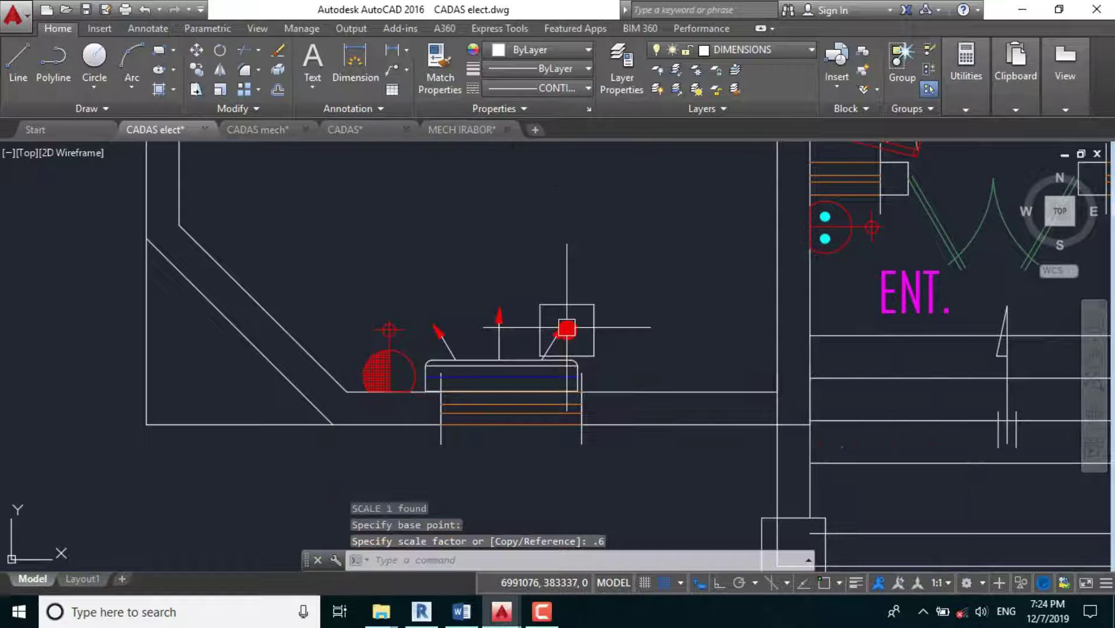
# Move the scaled connection box with Ortho on so it sits just left of the bedroom AC unit.
pyautogui.click(561, 319)
pyautogui.click(569, 330)
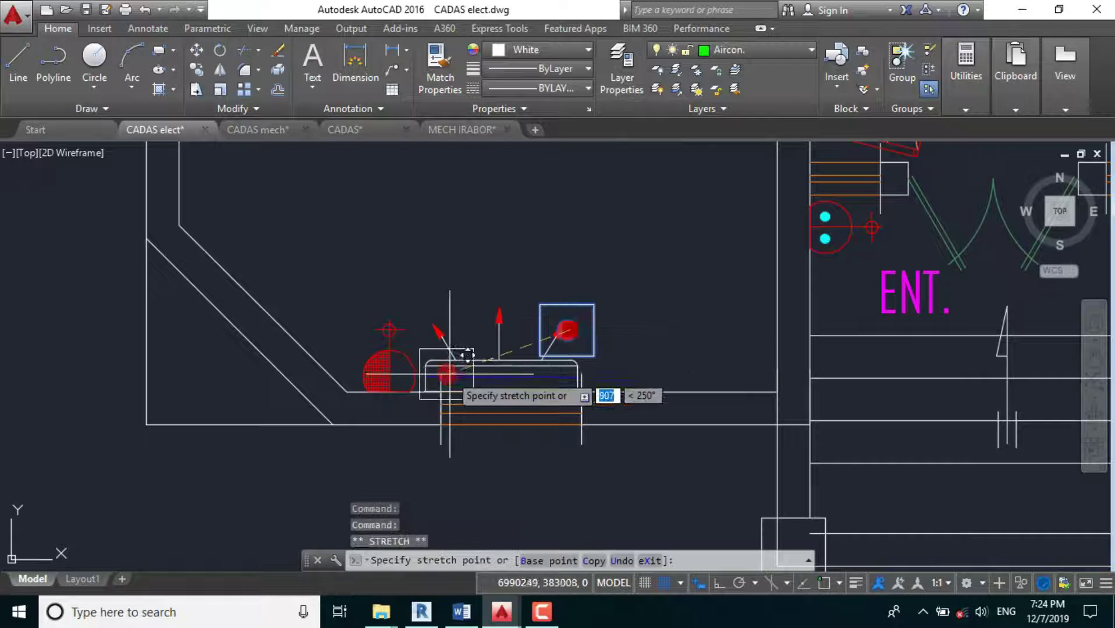
pyautogui.scroll(2, 457, 355)
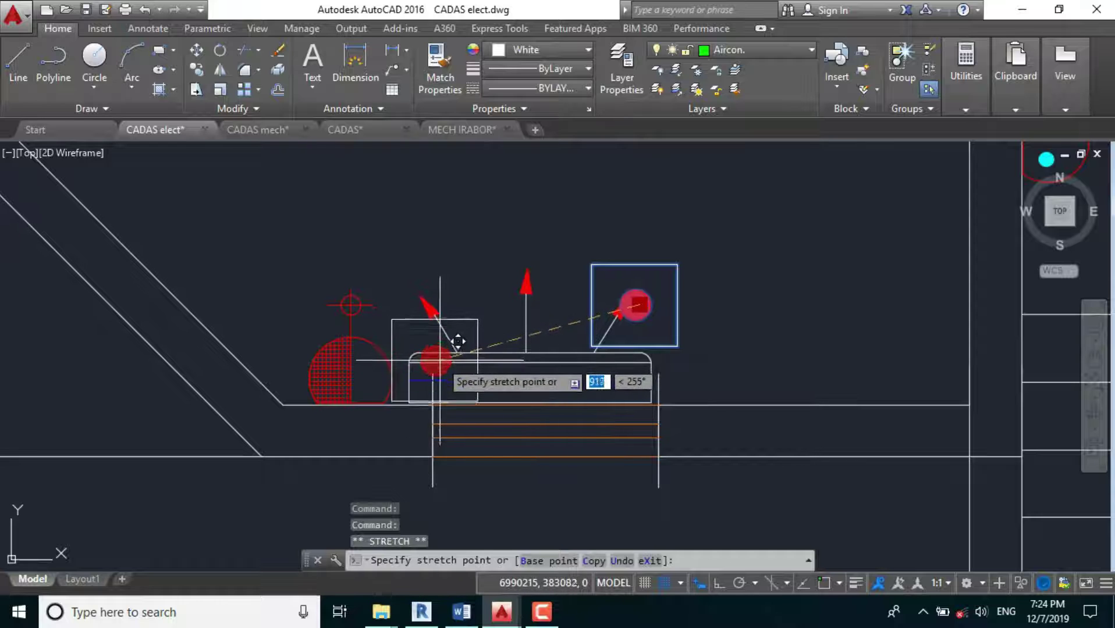
pyautogui.click(436, 360)
pyautogui.scroll(3, 408, 341)
pyautogui.click(368, 308)
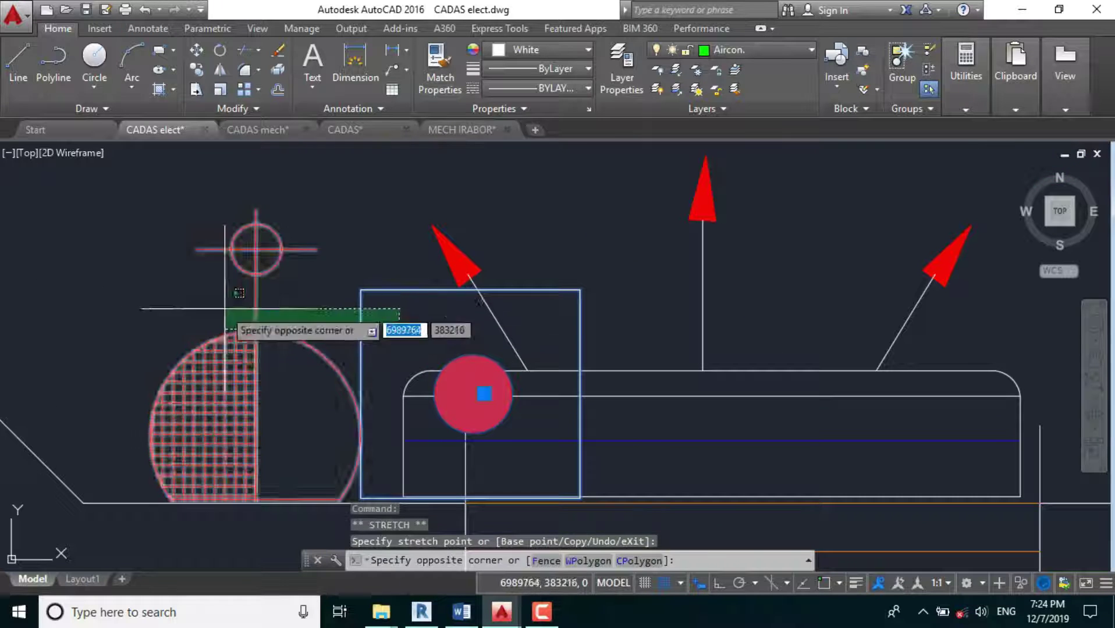
pyautogui.click(174, 317)
pyautogui.write('m')
pyautogui.press('Return')
pyautogui.click(378, 372)
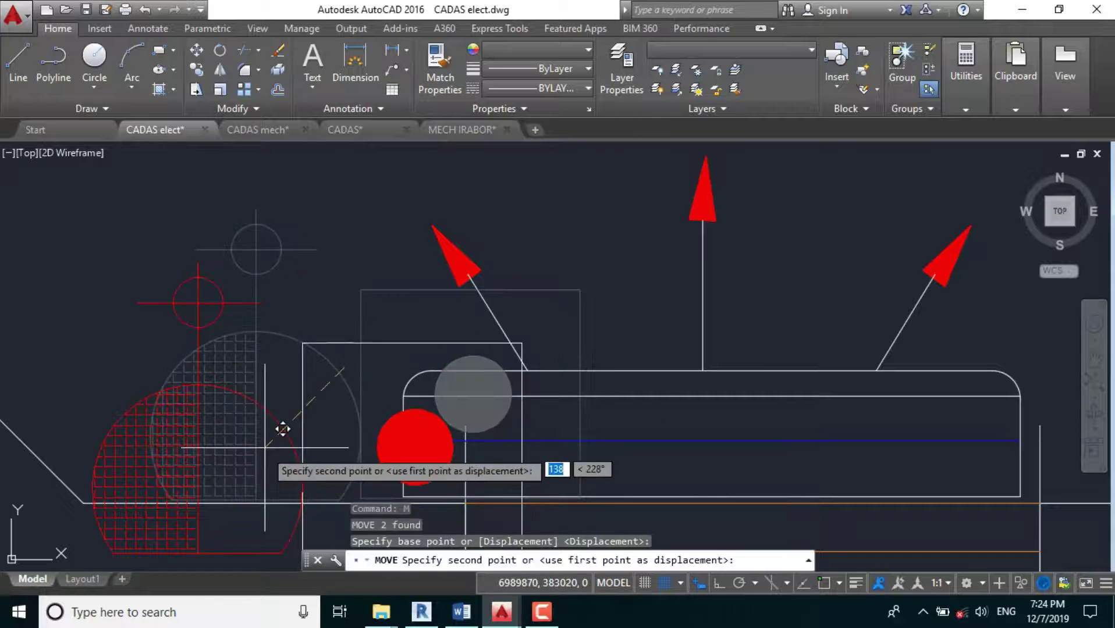
pyautogui.press('F8')
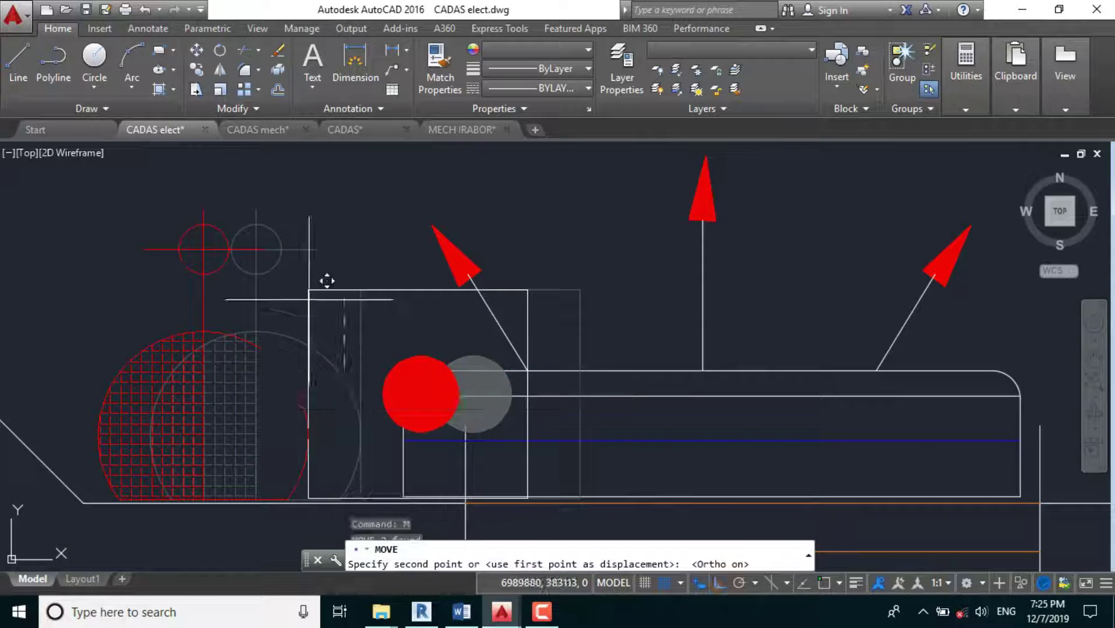
pyautogui.click(230, 349)
pyautogui.scroll(-2, 502, 372)
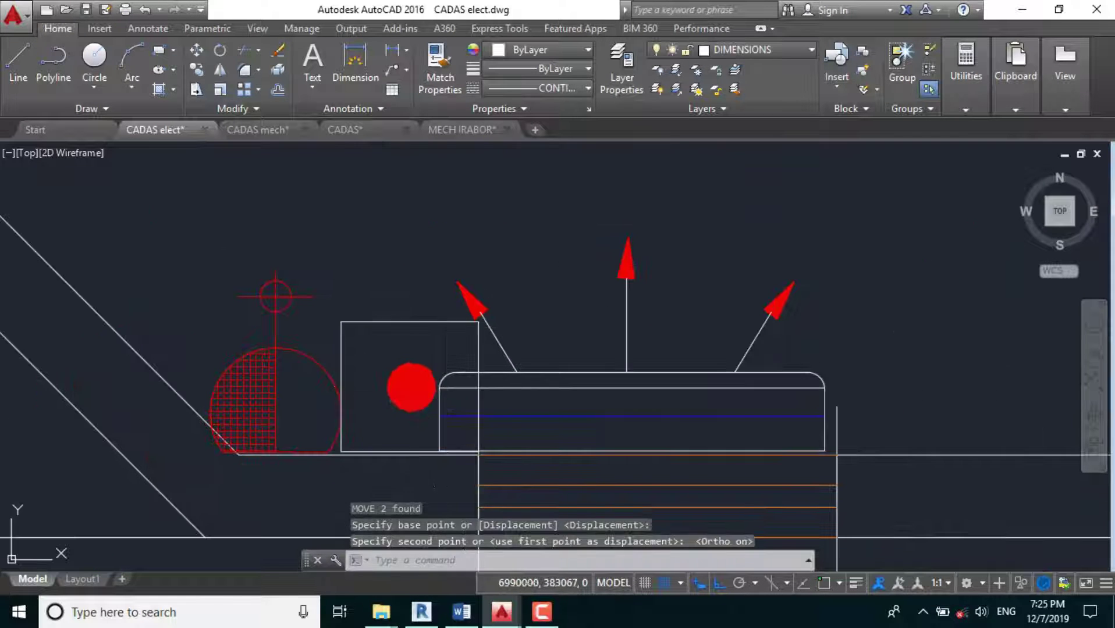
pyautogui.click(418, 386)
# Copy the E9 connection box to sit just below the left Dining room's wall-mounted AC unit.
pyautogui.press('Return')
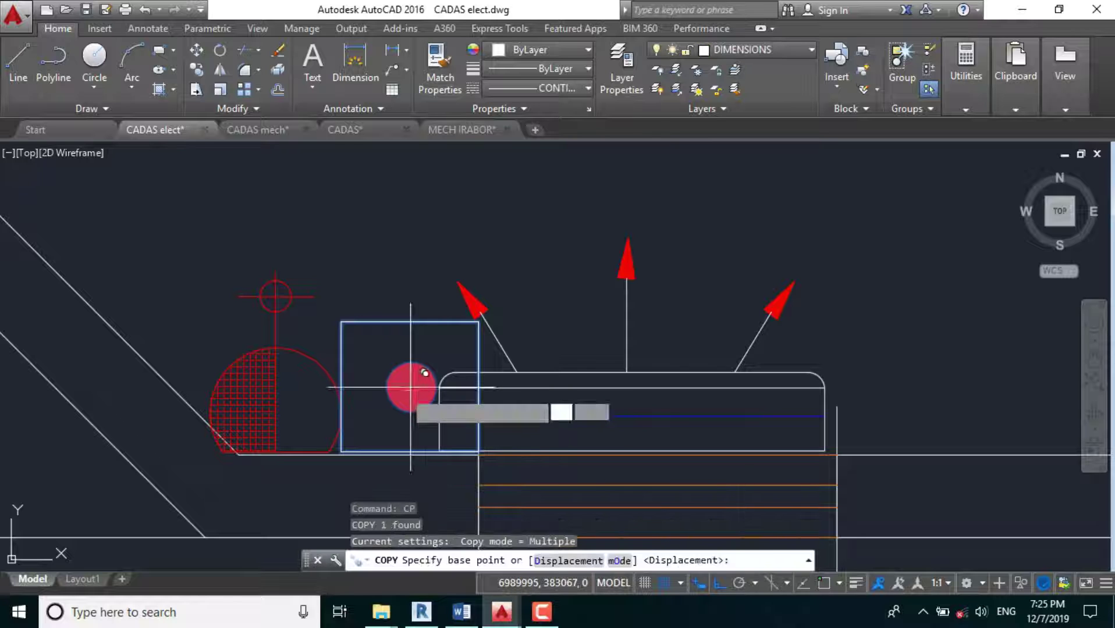
pyautogui.click(414, 384)
pyautogui.press('F8')
pyautogui.scroll(-4, 388, 435)
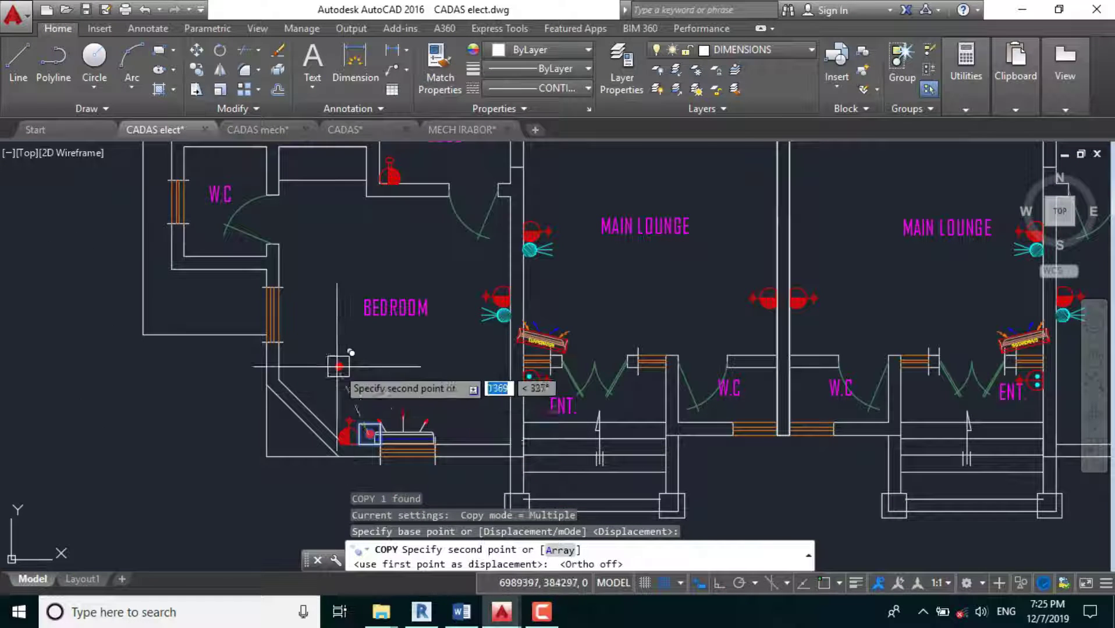
pyautogui.scroll(1, 494, 361)
pyautogui.scroll(8, 521, 362)
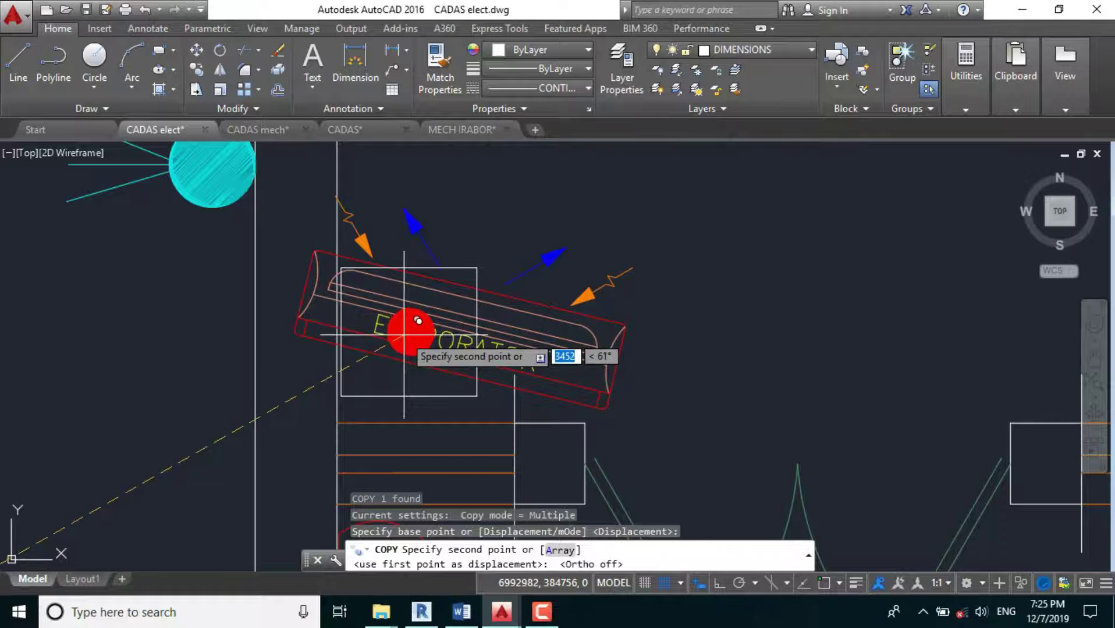
pyautogui.click(299, 330)
pyautogui.scroll(-6, 326, 334)
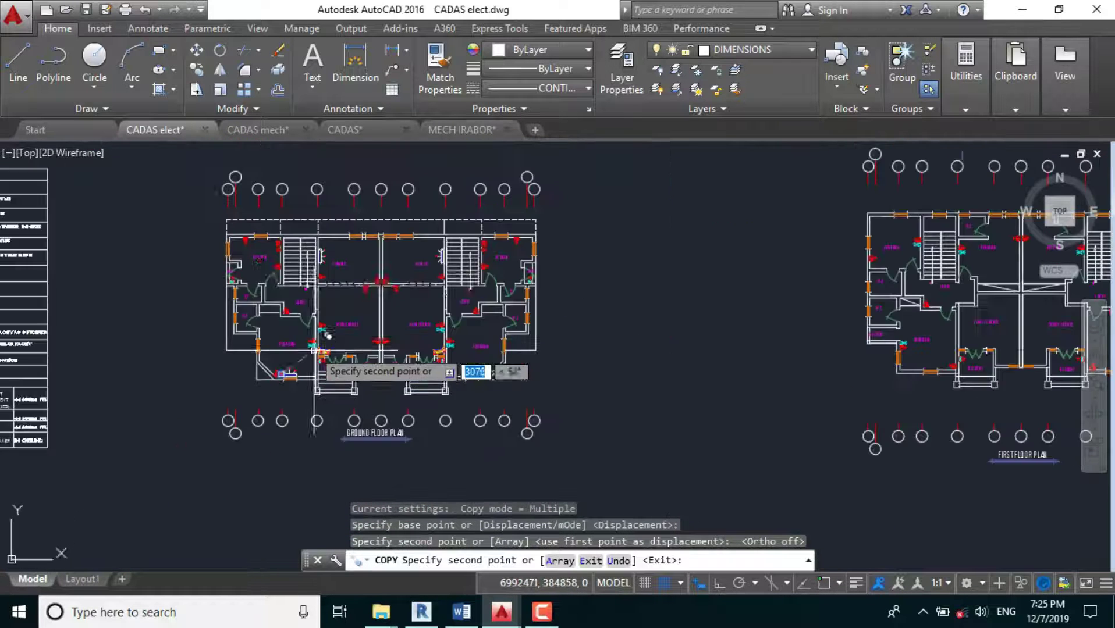
pyautogui.scroll(4, 260, 261)
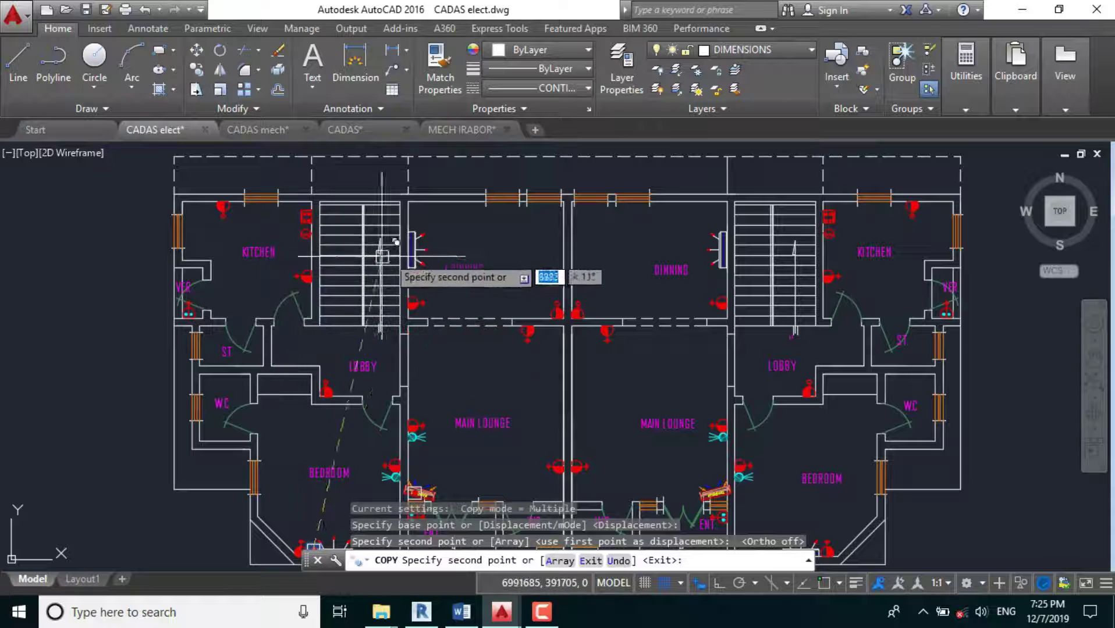
pyautogui.scroll(4, 413, 249)
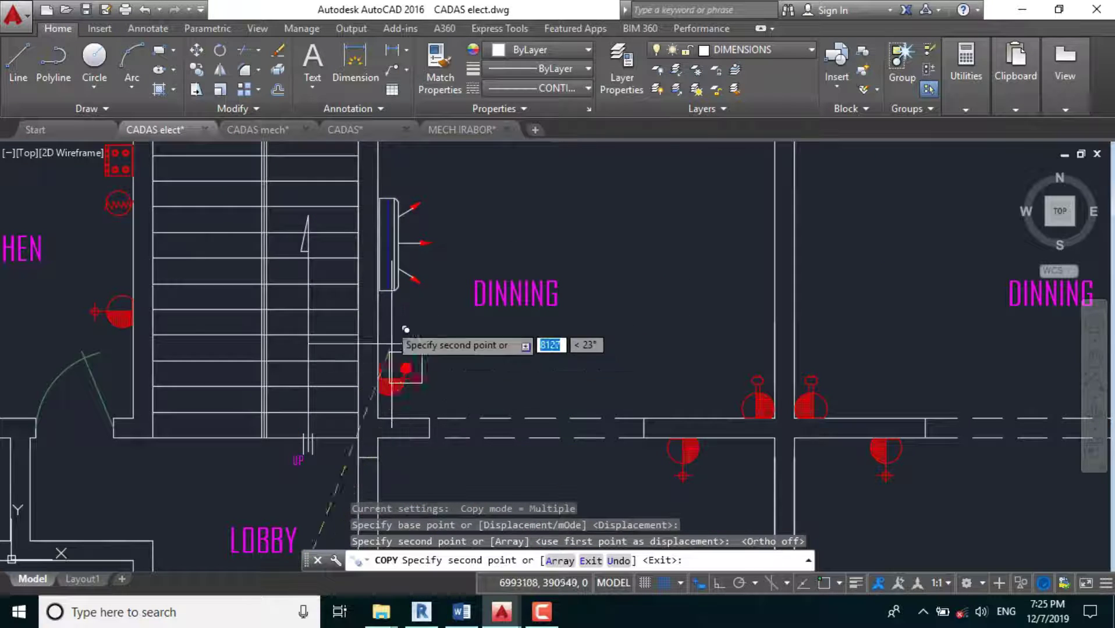
pyautogui.scroll(5, 405, 348)
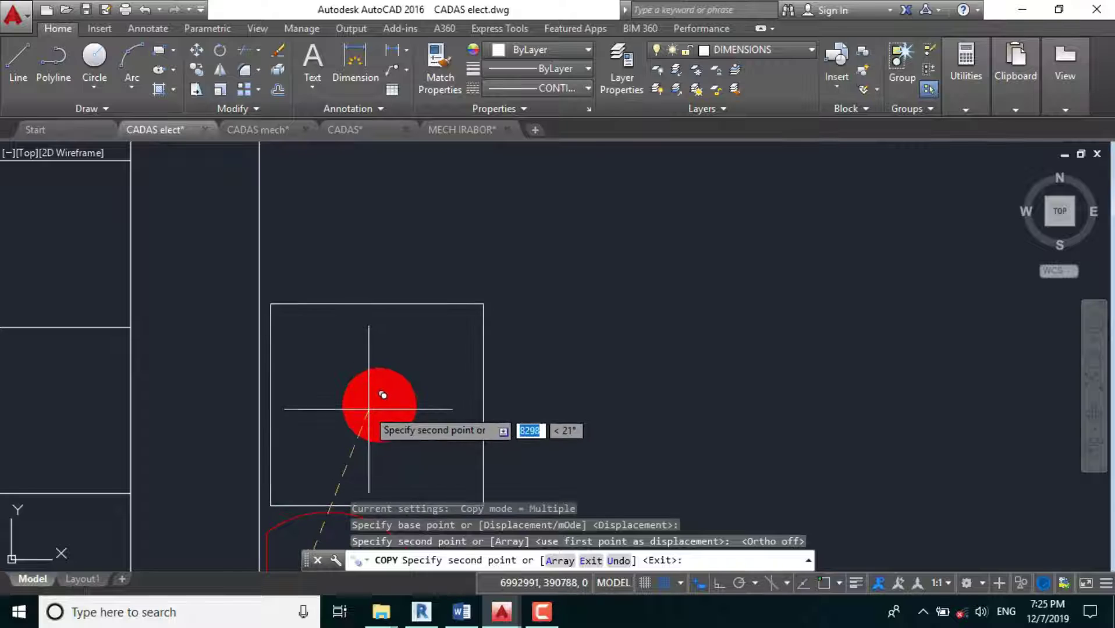
pyautogui.scroll(-5, 358, 306)
pyautogui.scroll(-5, 392, 228)
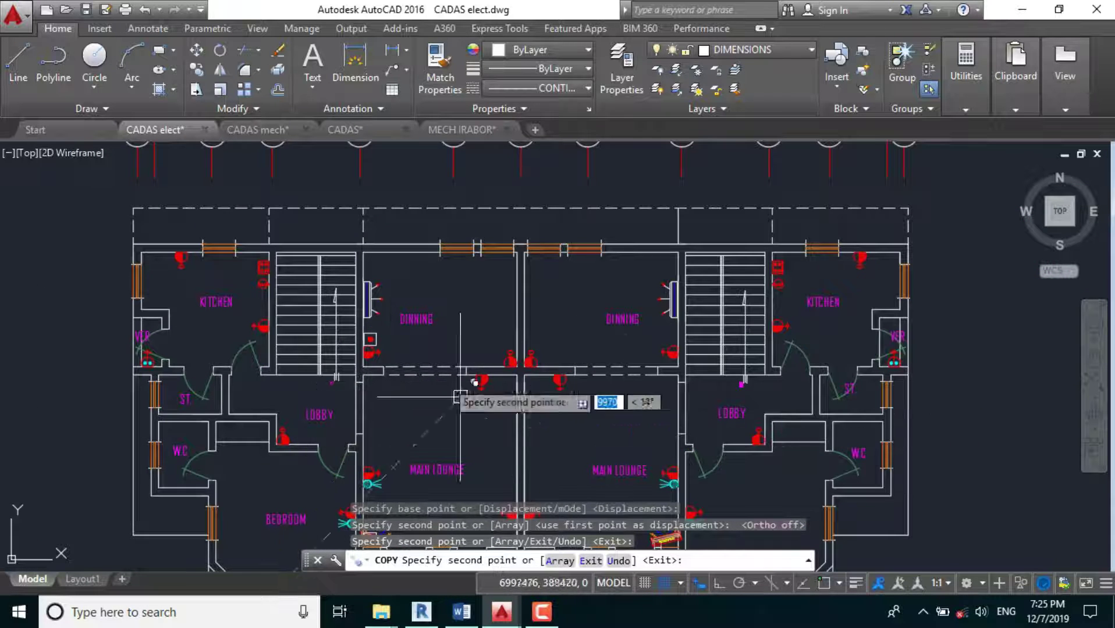
pyautogui.scroll(-2, 390, 274)
pyautogui.scroll(4, 294, 398)
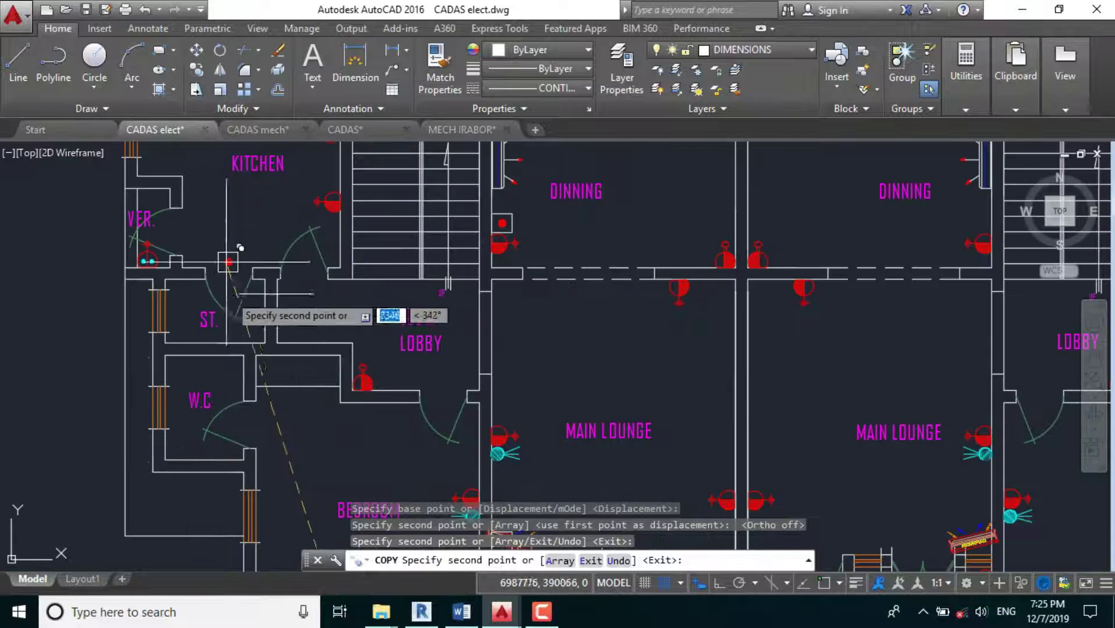
pyautogui.scroll(-6, 175, 351)
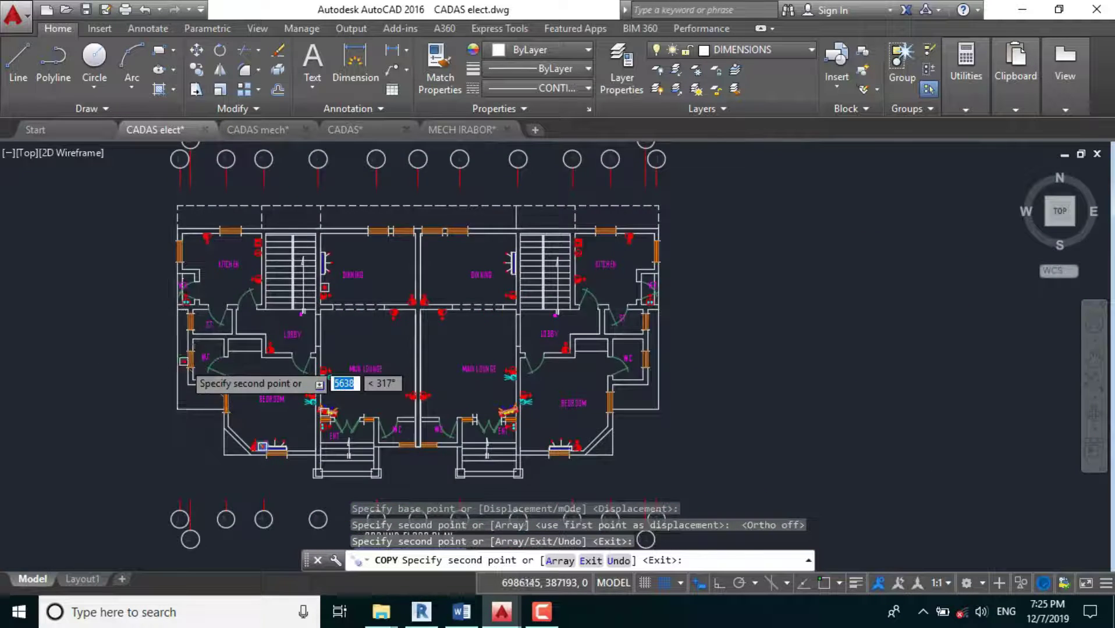
pyautogui.scroll(6, 208, 271)
pyautogui.scroll(-2, 227, 439)
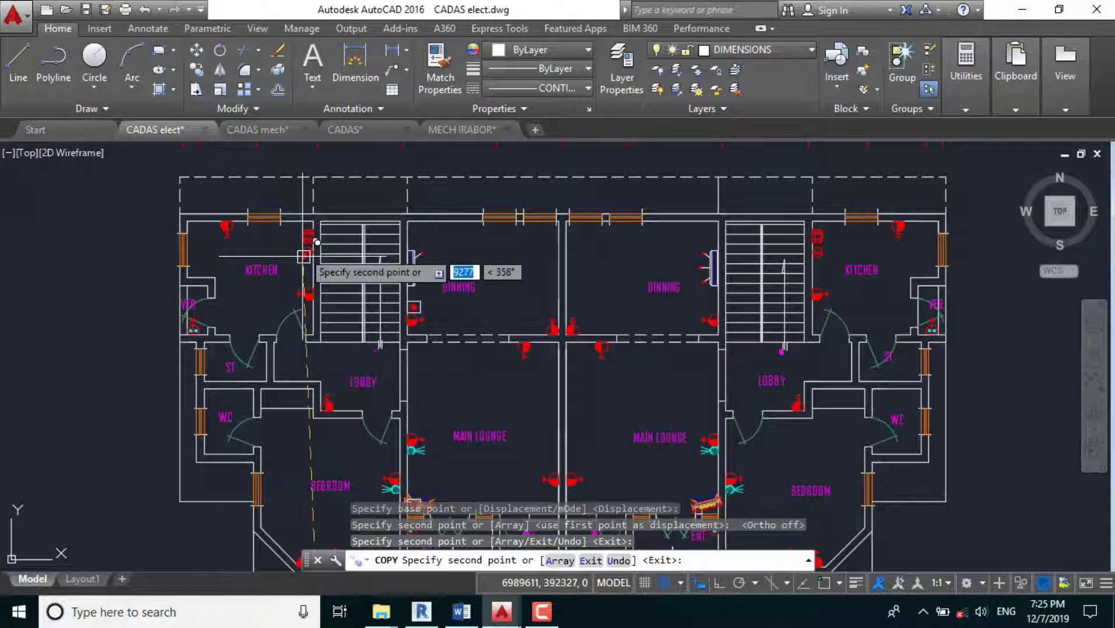
pyautogui.scroll(4, 317, 242)
pyautogui.scroll(-4, 303, 280)
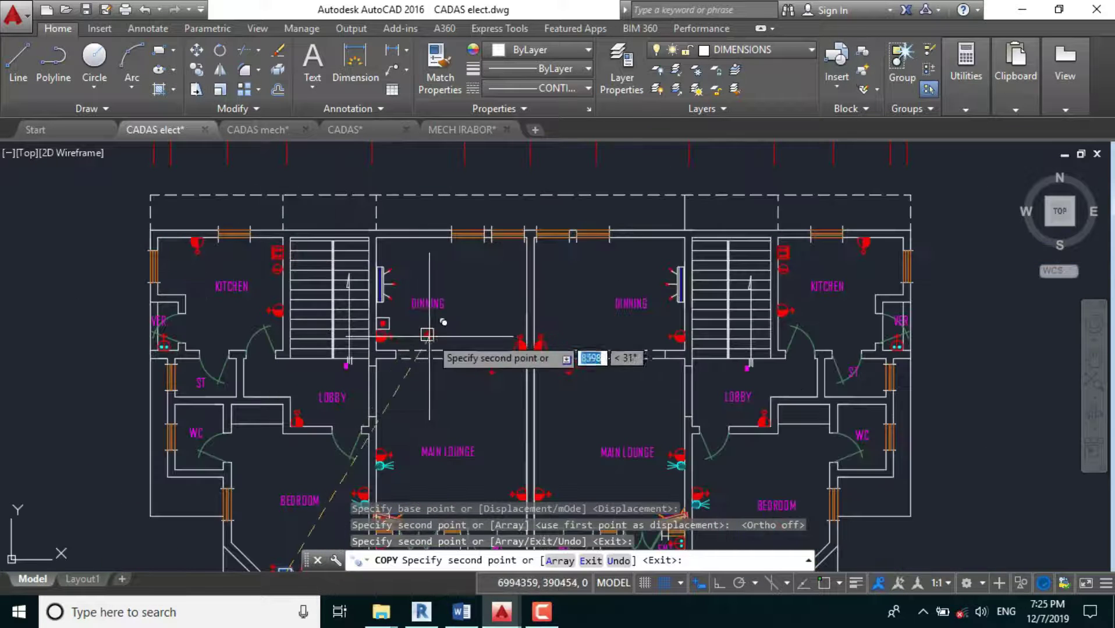
pyautogui.scroll(6, 401, 302)
pyautogui.scroll(-4, 317, 297)
pyautogui.press('Escape')
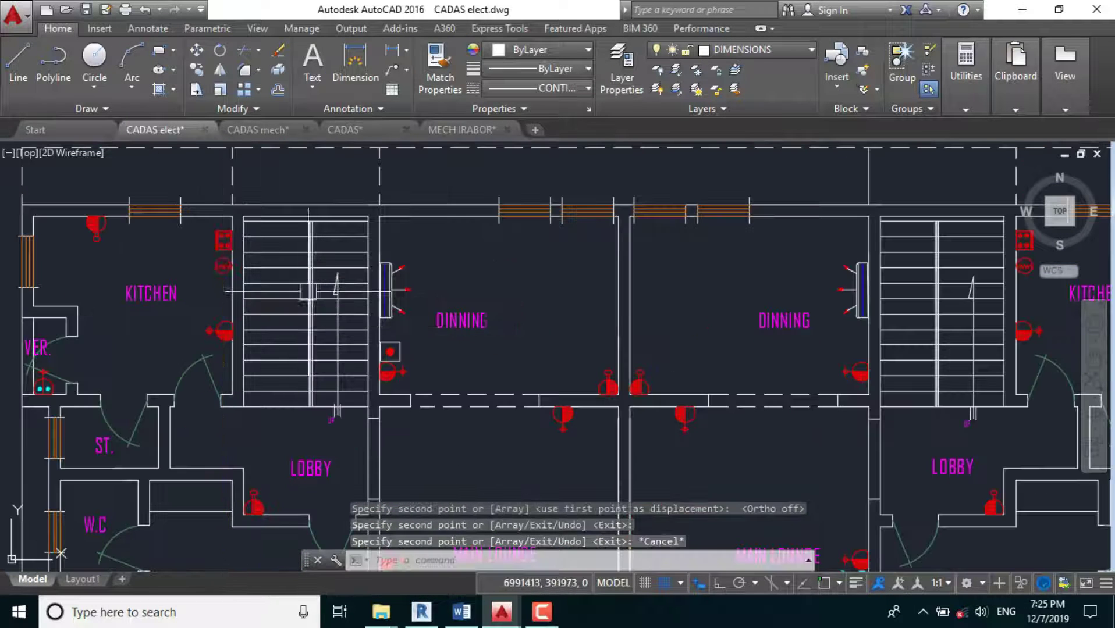
# Select the dining-room and bedroom connection boxes in the left dwelling.
pyautogui.scroll(3, 396, 333)
pyautogui.click(381, 384)
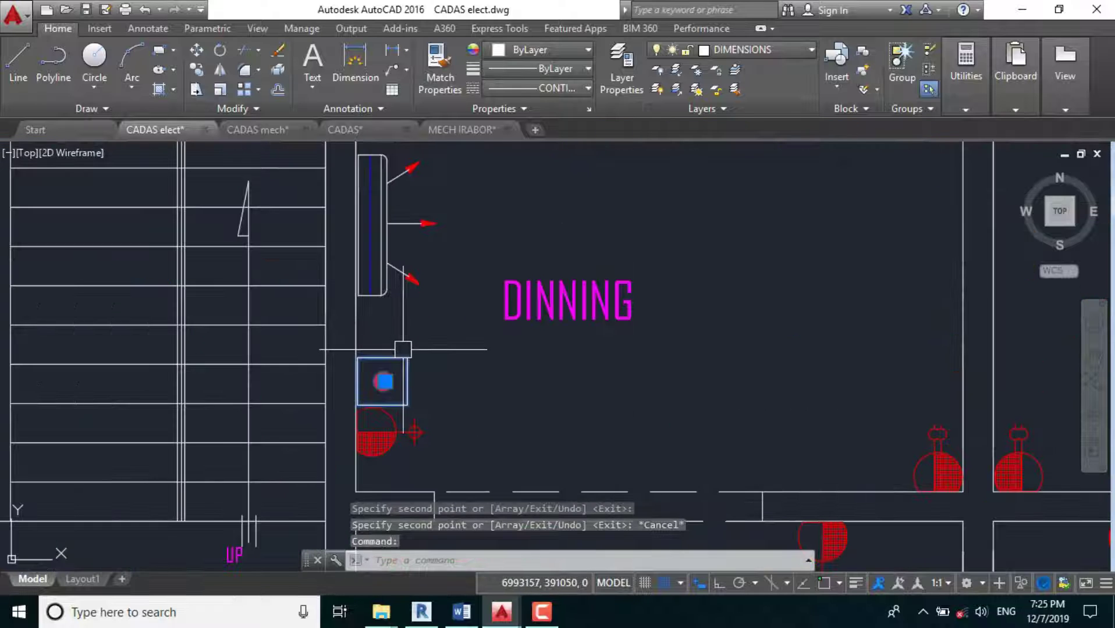
pyautogui.scroll(-6, 407, 349)
pyautogui.scroll(8, 389, 395)
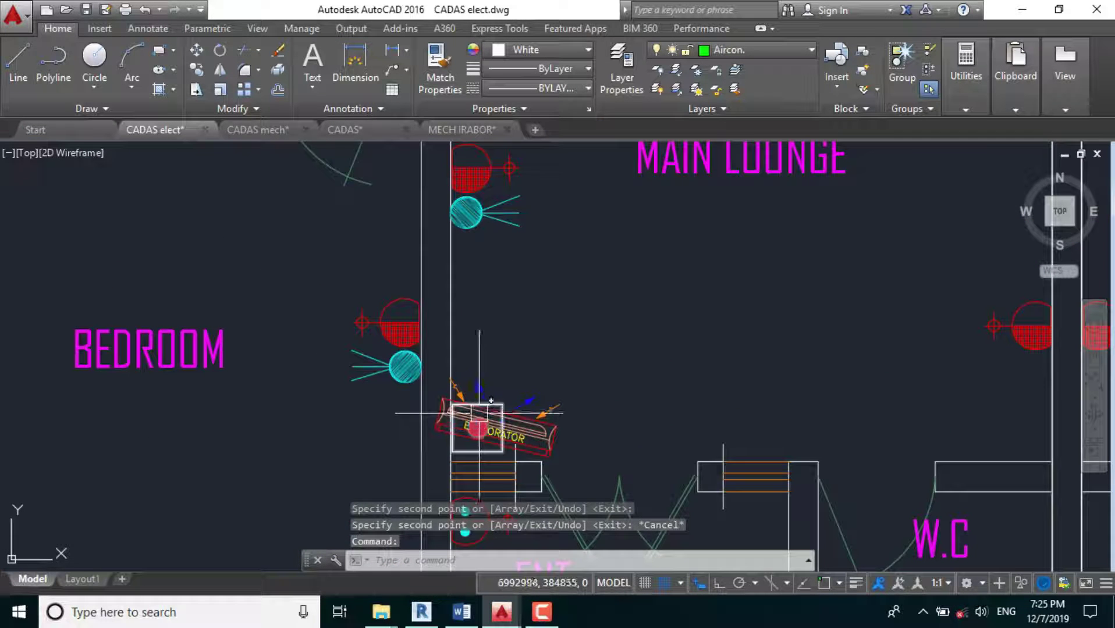
pyautogui.scroll(-3, 381, 364)
pyautogui.scroll(2, 337, 444)
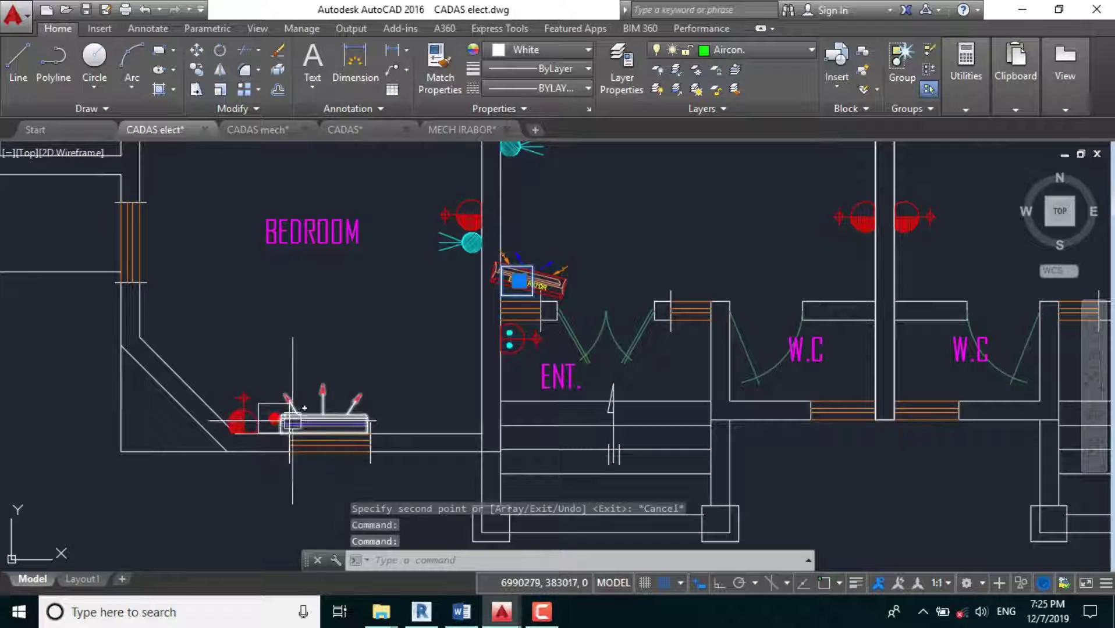
pyautogui.click(274, 419)
pyautogui.scroll(4, 269, 406)
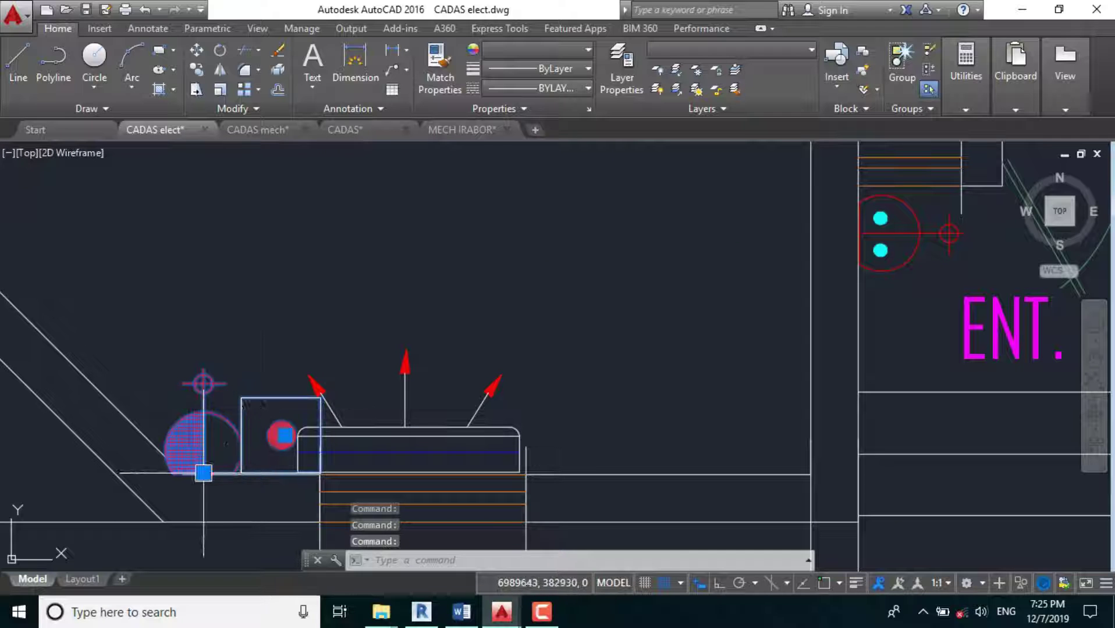
pyautogui.scroll(-5, 245, 472)
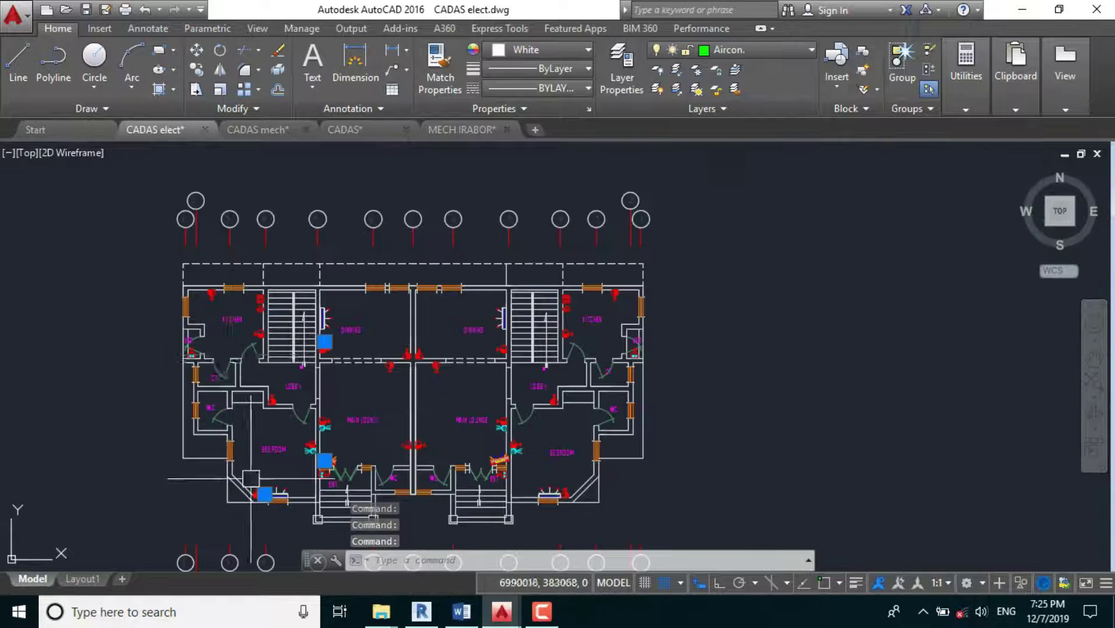
pyautogui.scroll(4, 244, 355)
pyautogui.scroll(-3, 206, 387)
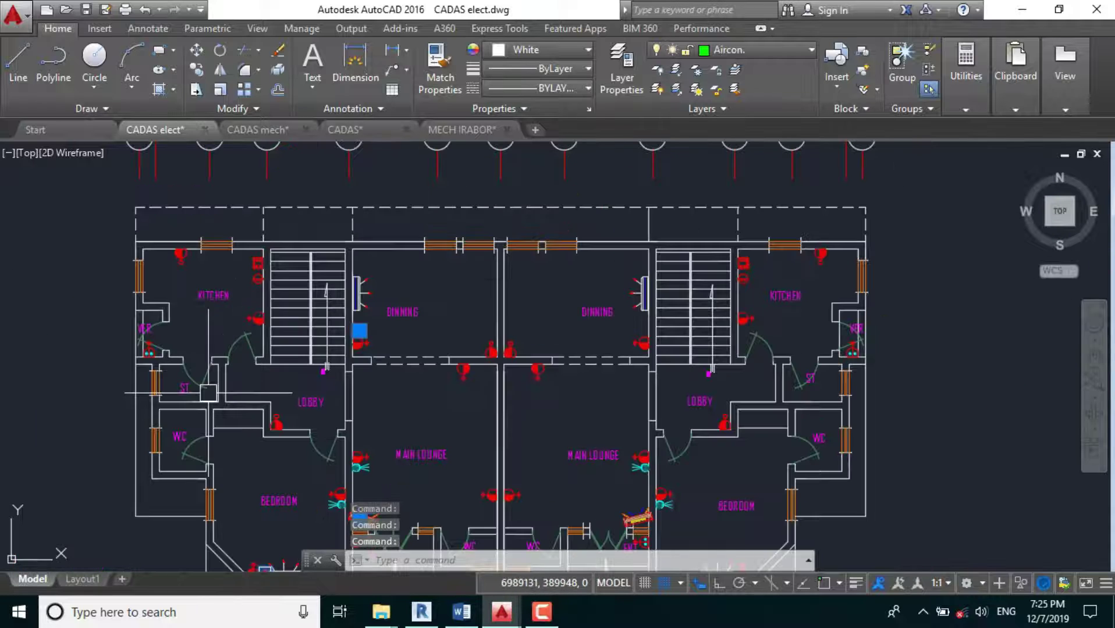
pyautogui.scroll(4, 378, 289)
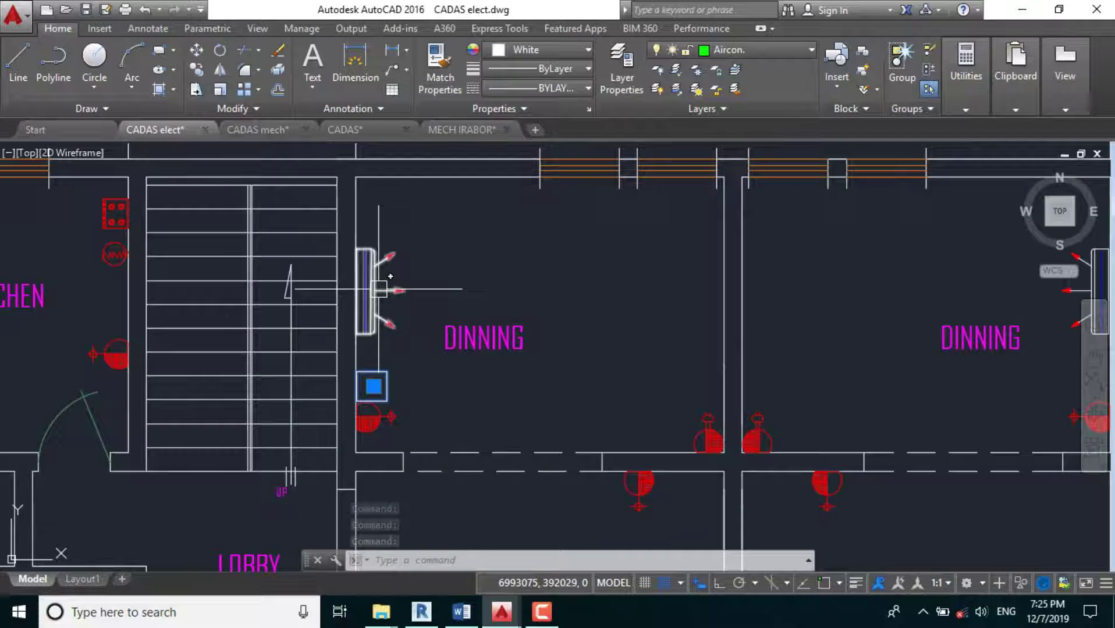
pyautogui.scroll(-10, 310, 393)
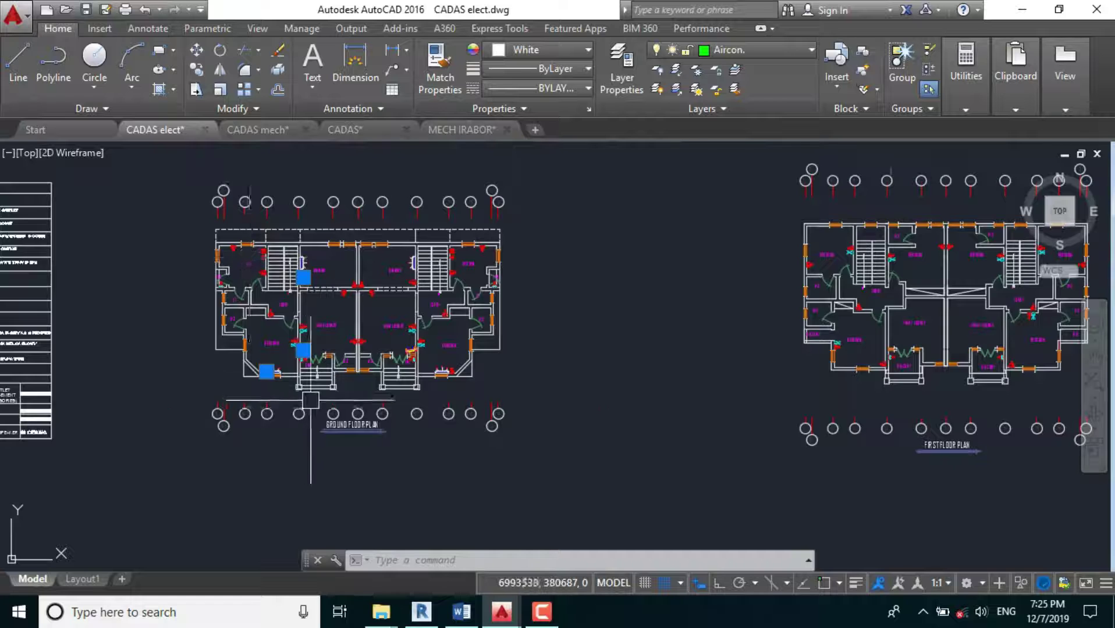
pyautogui.scroll(5, 310, 393)
# Mirror them about a vertical line down the party wall, keeping the original boxes.
pyautogui.click(221, 71)
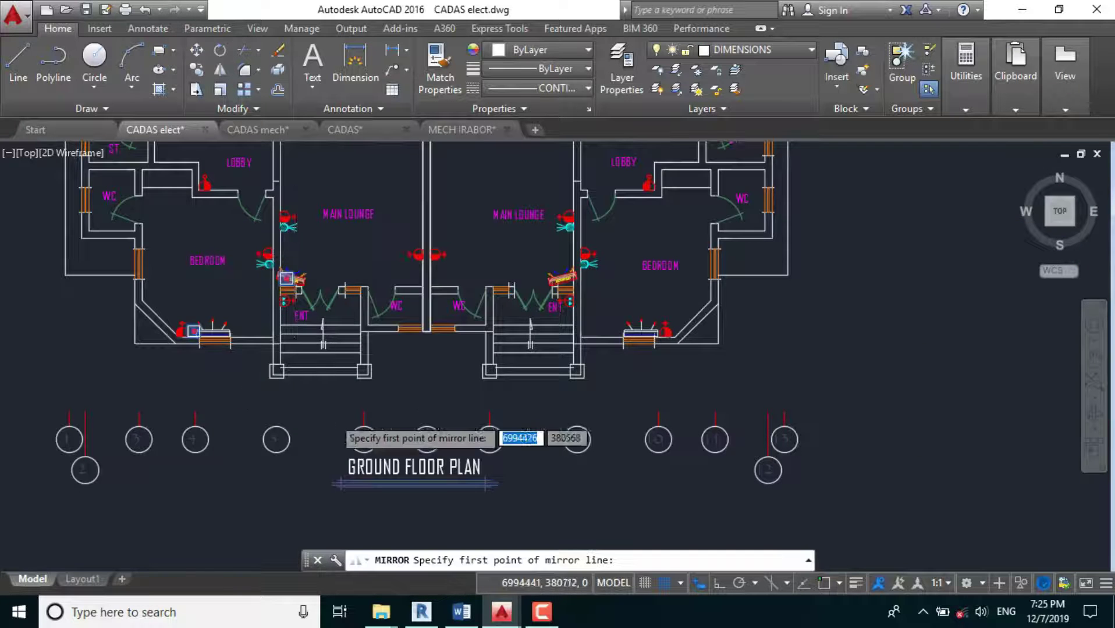
pyautogui.scroll(-5, 374, 353)
pyautogui.scroll(8, 390, 273)
pyautogui.scroll(4, 397, 250)
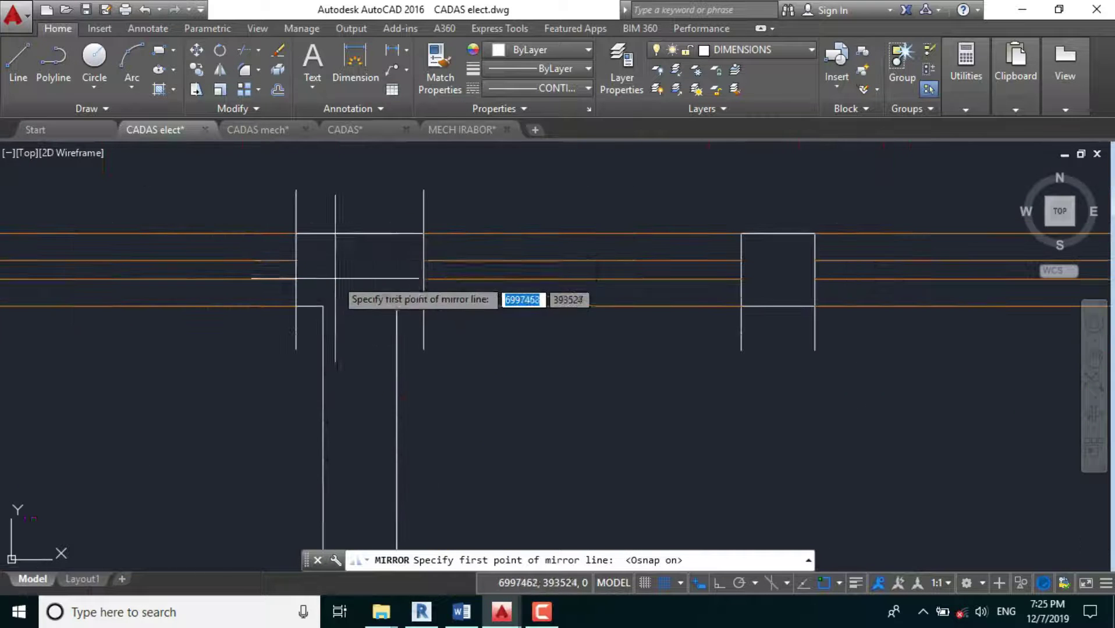
pyautogui.click(361, 234)
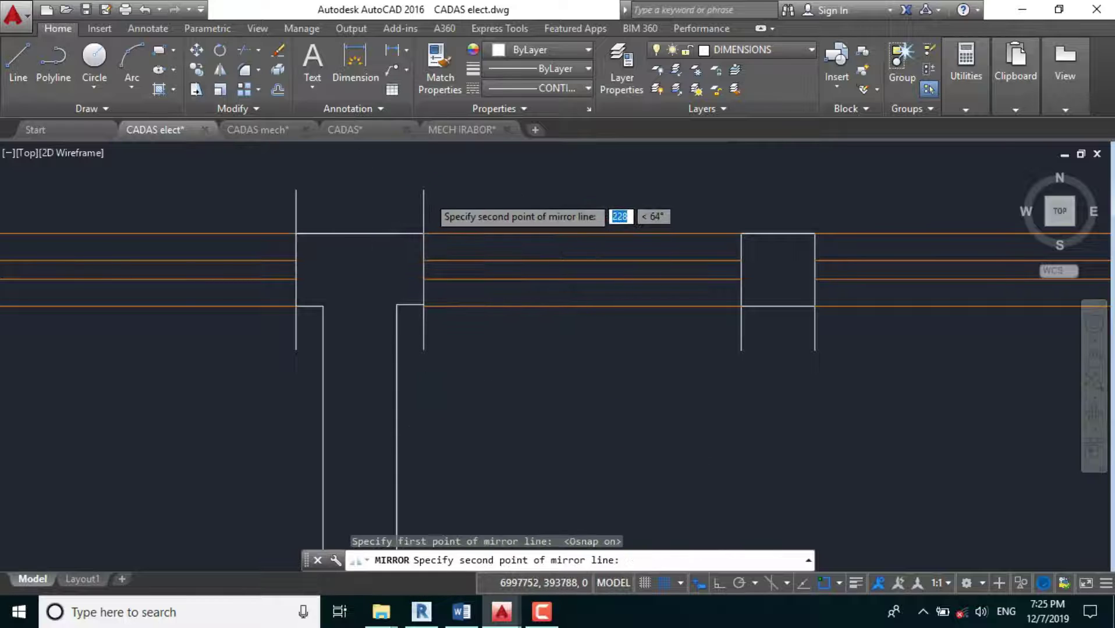
pyautogui.scroll(-3, 419, 233)
pyautogui.press('F8')
pyautogui.scroll(5, 419, 360)
pyautogui.scroll(2, 412, 402)
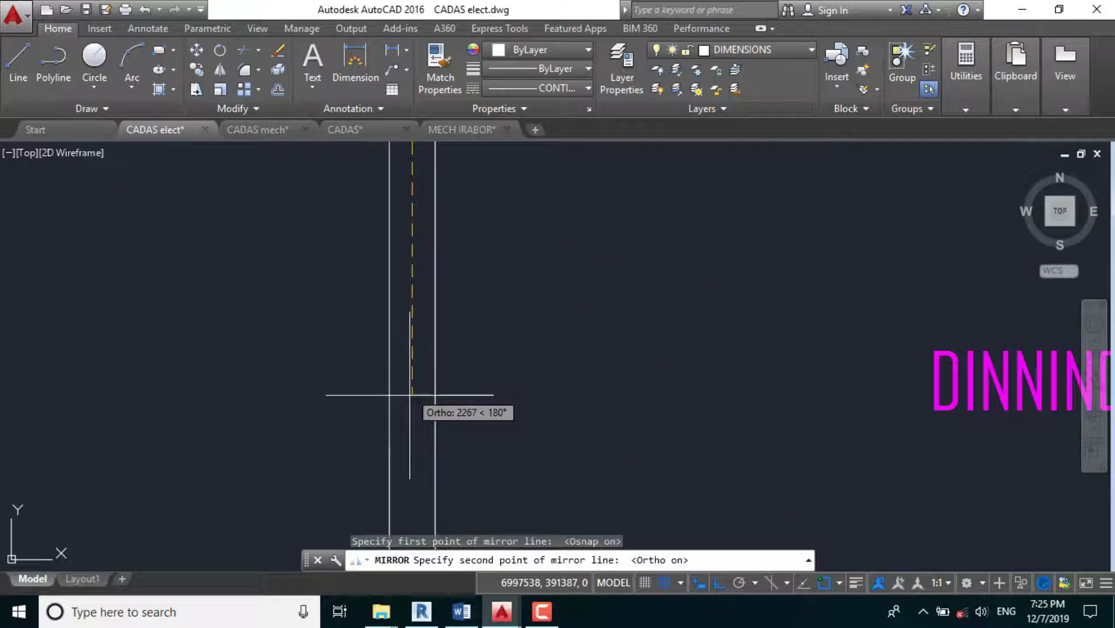
pyautogui.click(412, 403)
pyautogui.press('Return')
pyautogui.scroll(-8, 412, 402)
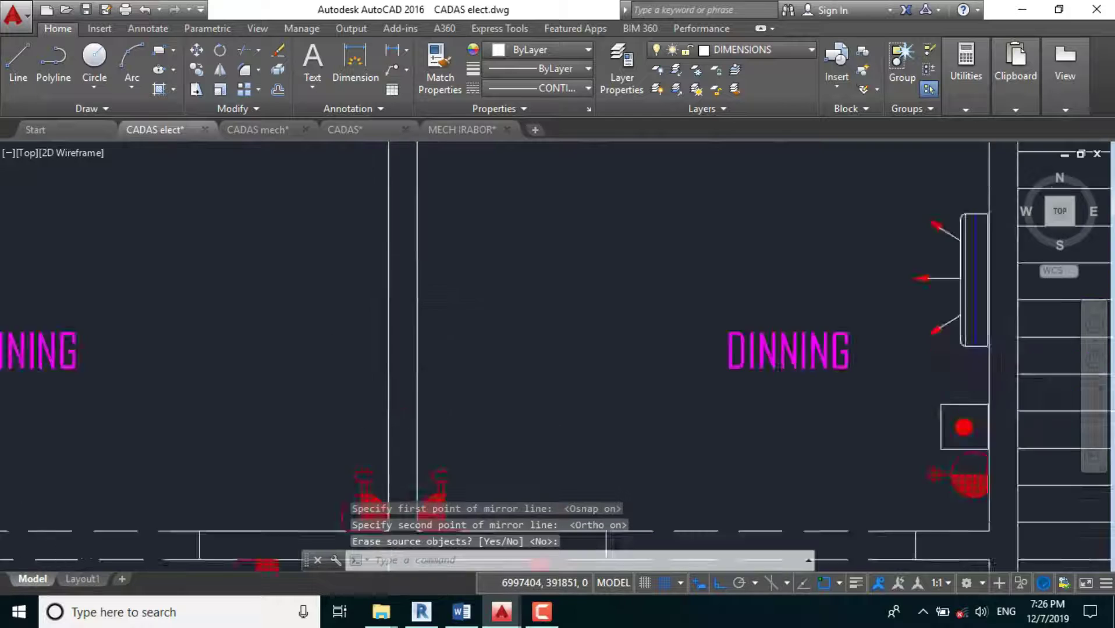
# Select the bedroom wall AC unit along with all matching AC units and evaporators in the plan.
pyautogui.scroll(6, 320, 279)
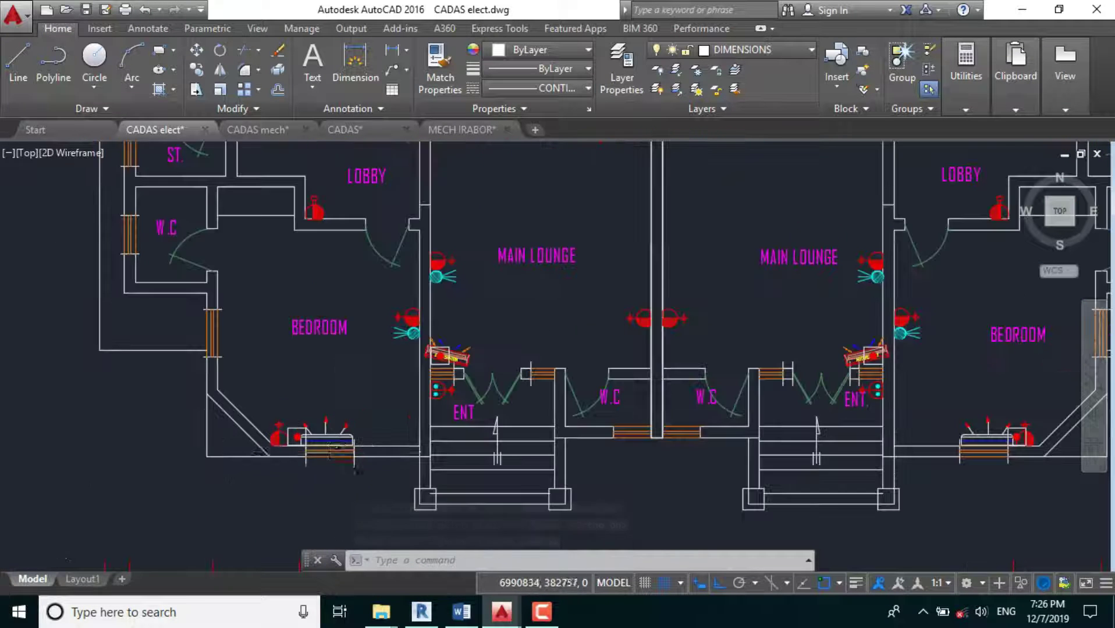
pyautogui.click(335, 448)
pyautogui.scroll(5, 336, 448)
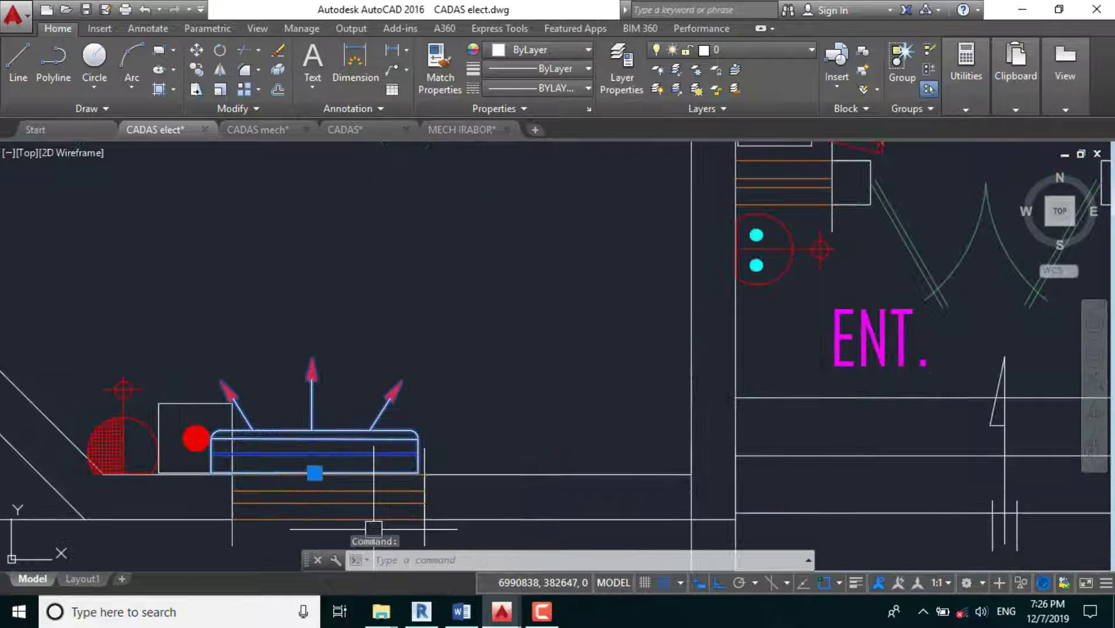
pyautogui.scroll(-5, 312, 459)
pyautogui.scroll(5, 316, 444)
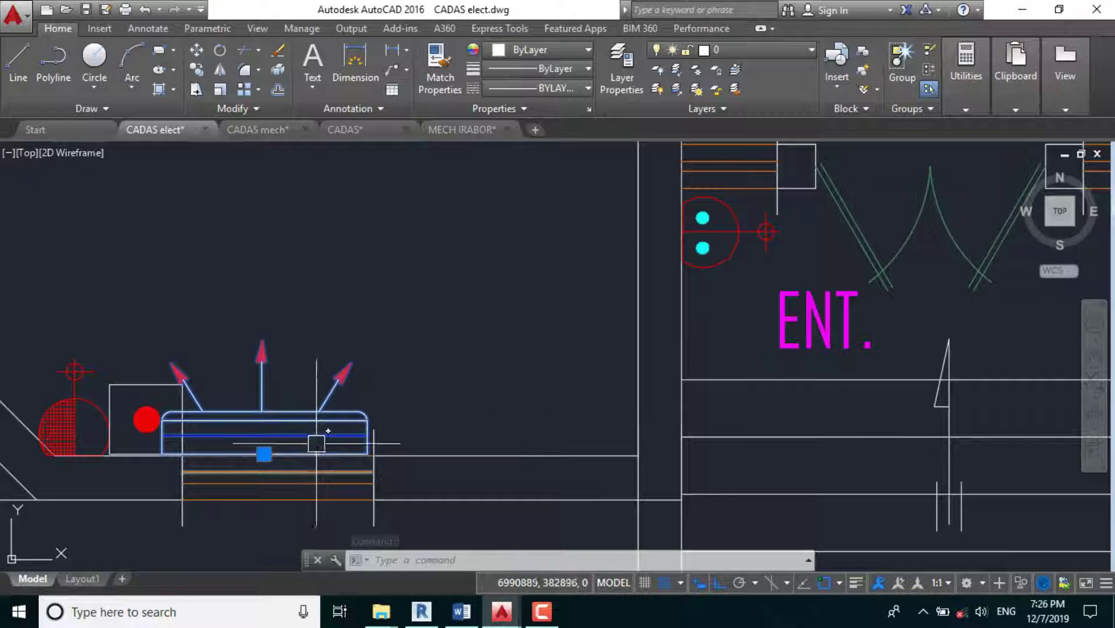
pyautogui.scroll(-3, 329, 492)
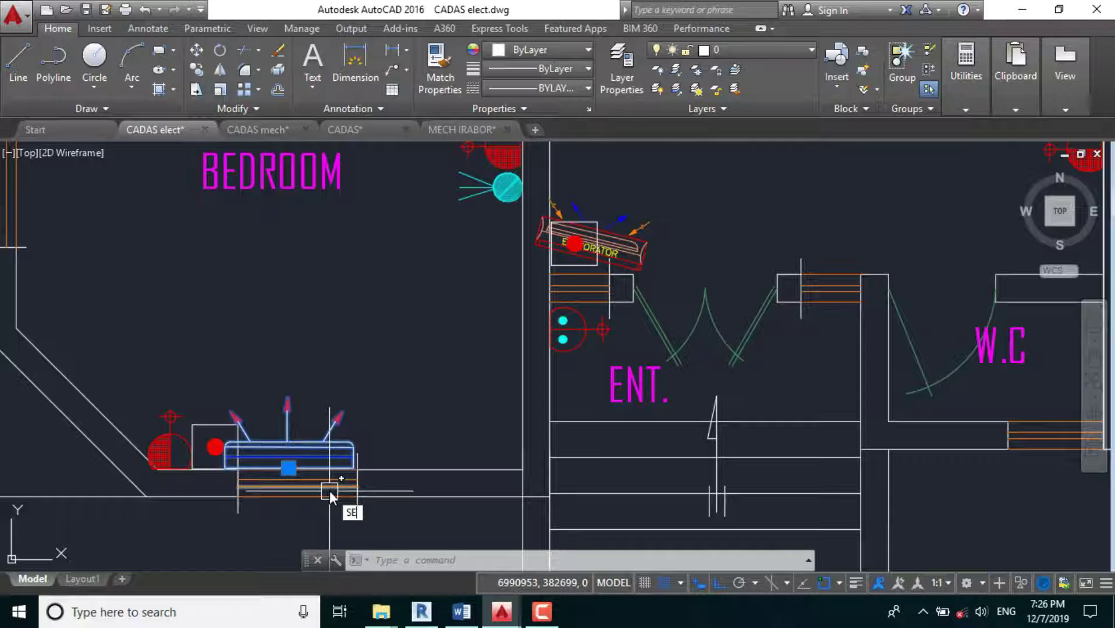
pyautogui.write('LECTSIMILAR')
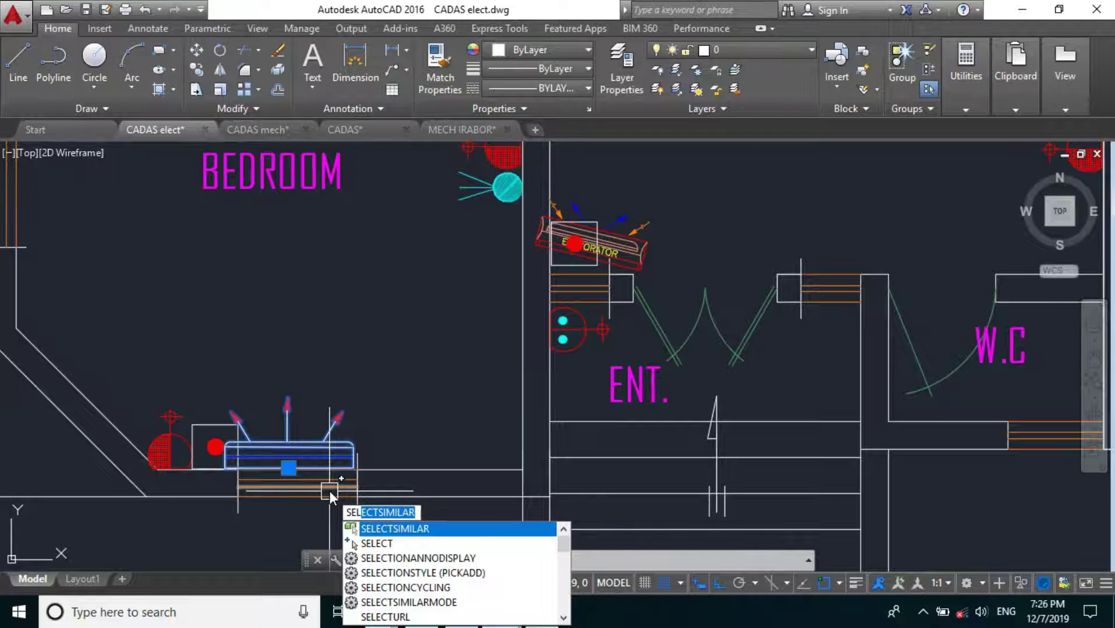
pyautogui.press('Return')
pyautogui.scroll(-5, 329, 491)
pyautogui.scroll(6, 560, 323)
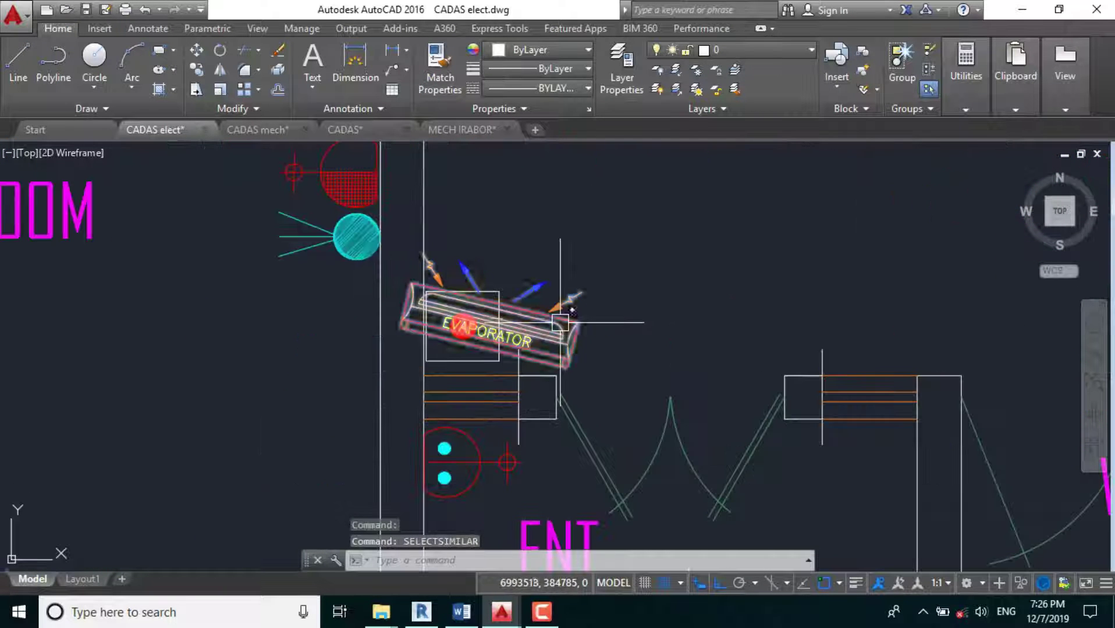
pyautogui.write('SE')
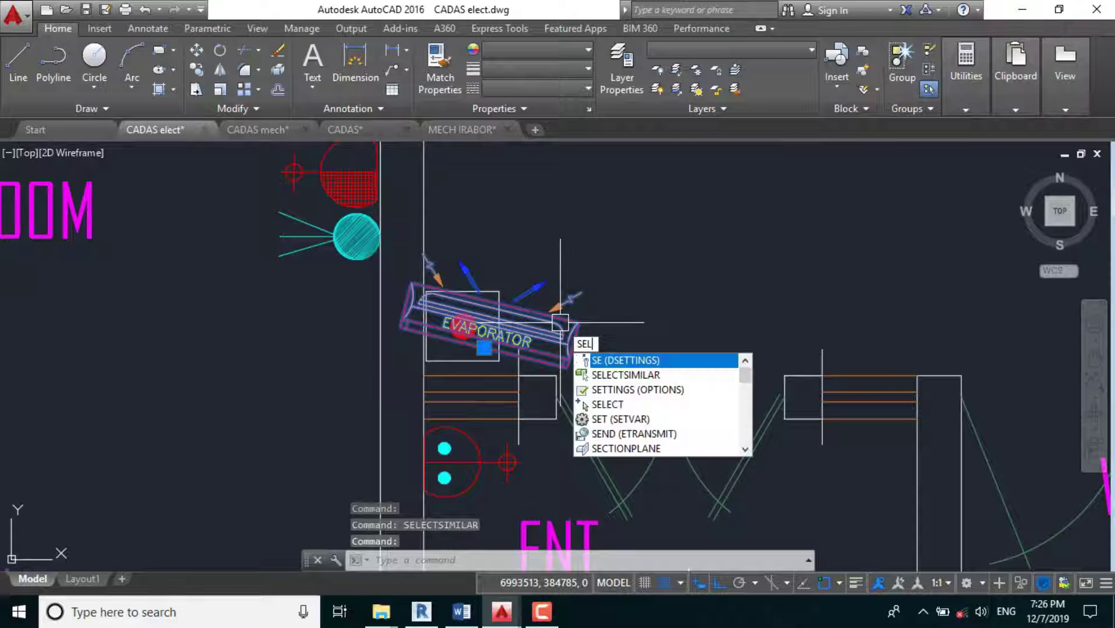
pyautogui.write('LAR')
pyautogui.press('Return')
# Add the remaining connection box items to the selection and copy all eight objects to the clipboard.
pyautogui.scroll(-5, 550, 366)
pyautogui.scroll(-5, 547, 373)
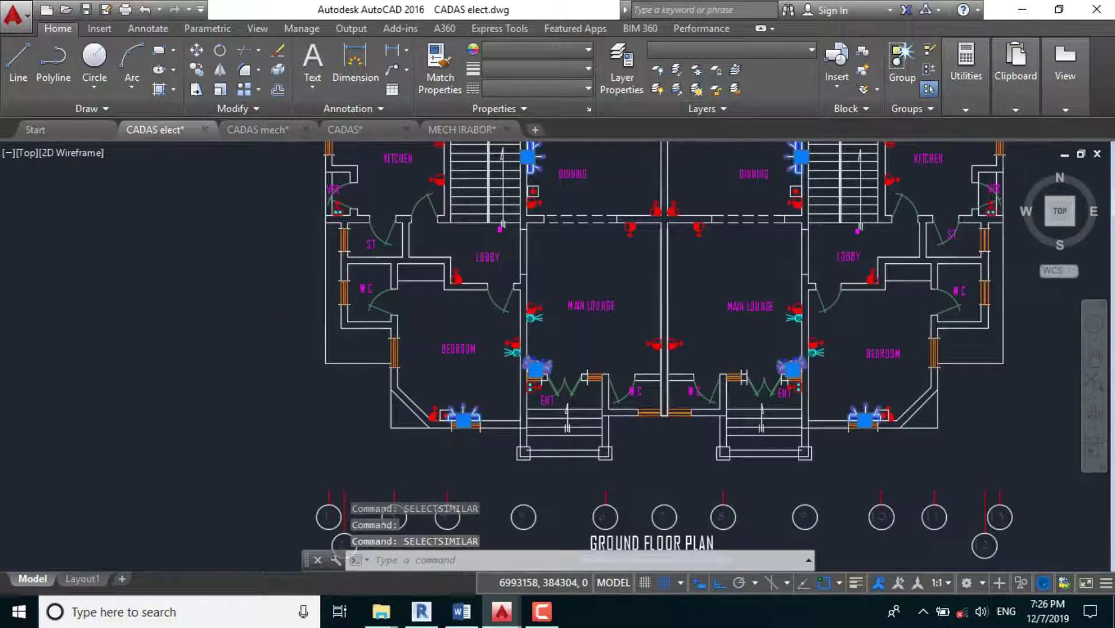
pyautogui.scroll(8, 420, 317)
pyautogui.scroll(5, 419, 317)
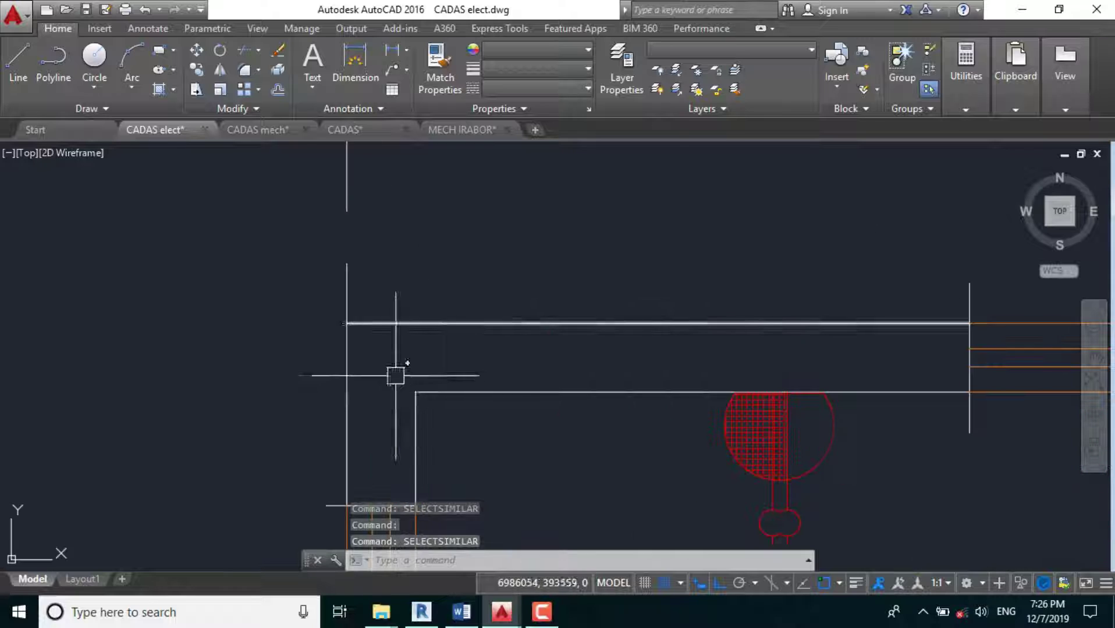
pyautogui.scroll(-2, 269, 311)
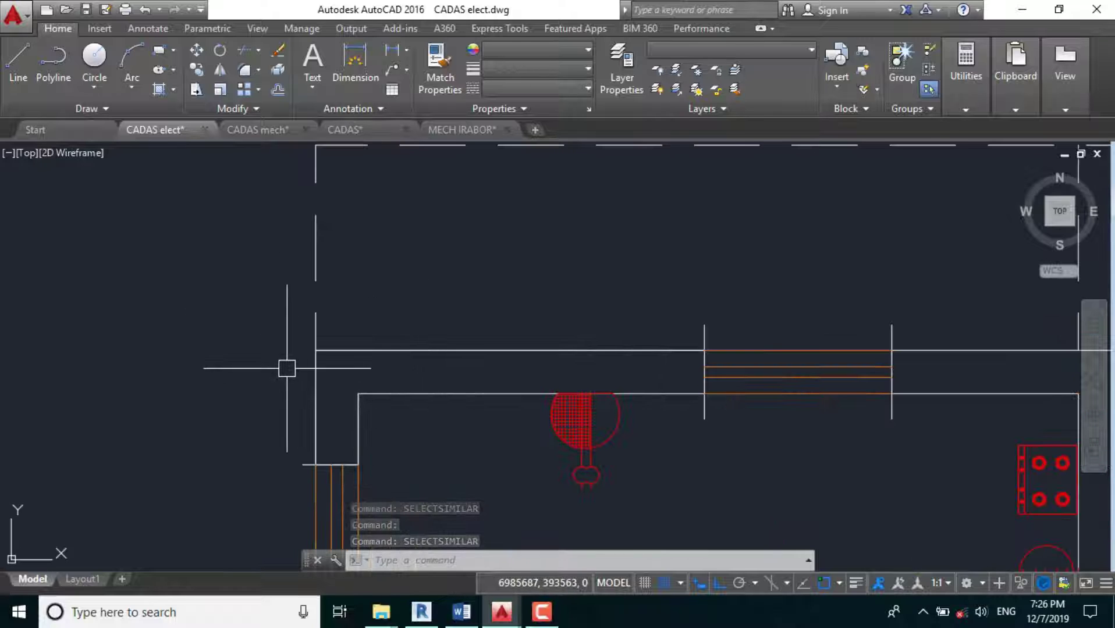
pyautogui.click(368, 350)
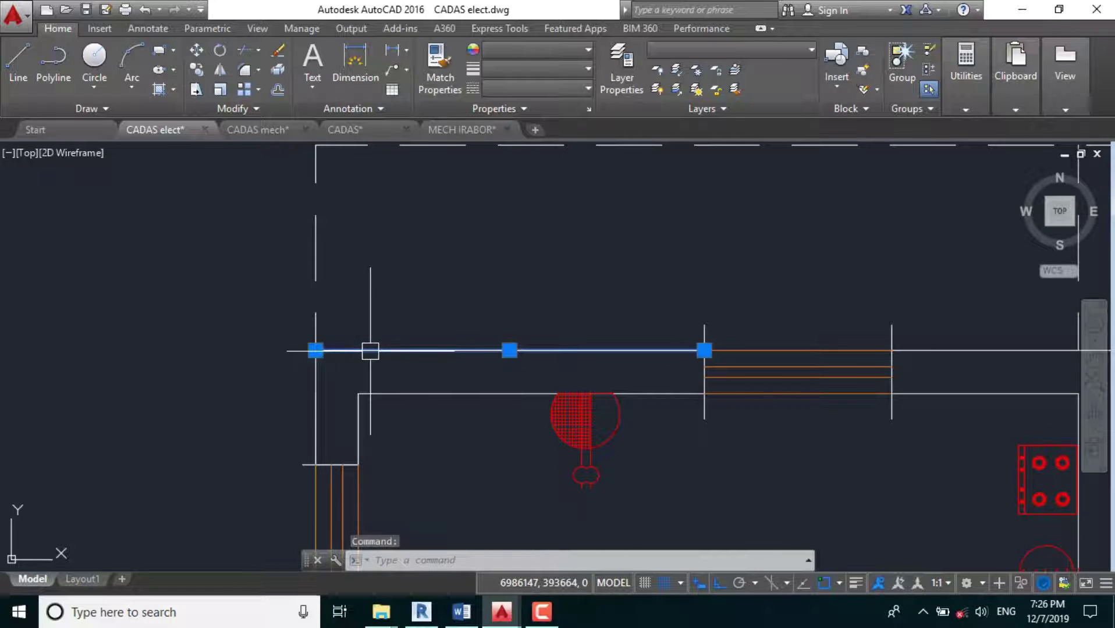
pyautogui.click(315, 401)
pyautogui.scroll(-3, 314, 335)
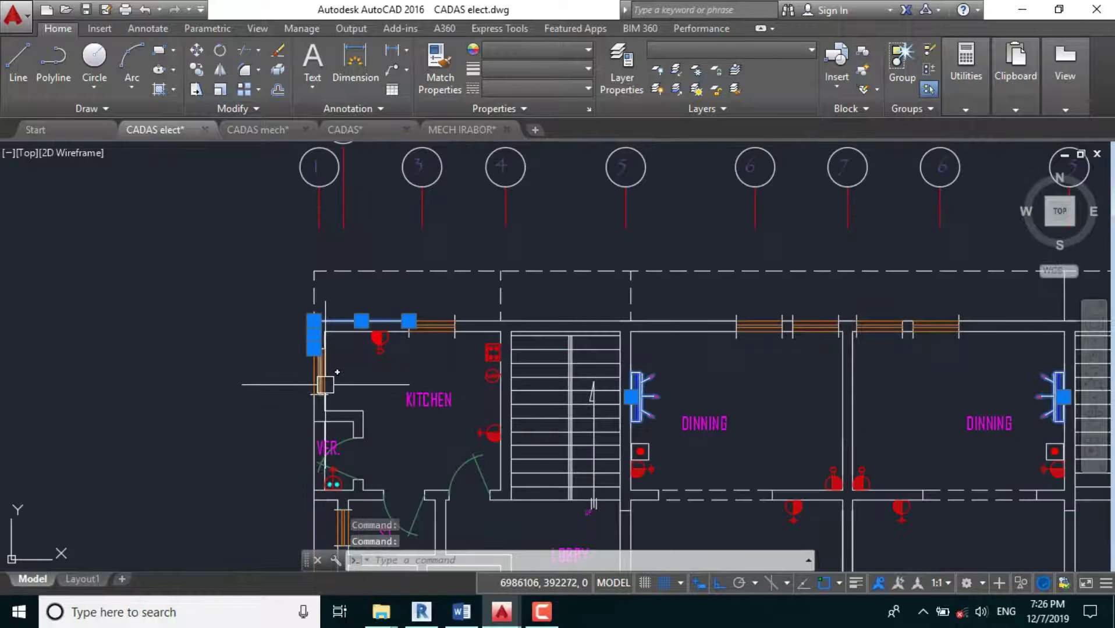
pyautogui.hotkey('ctrl', 'c')
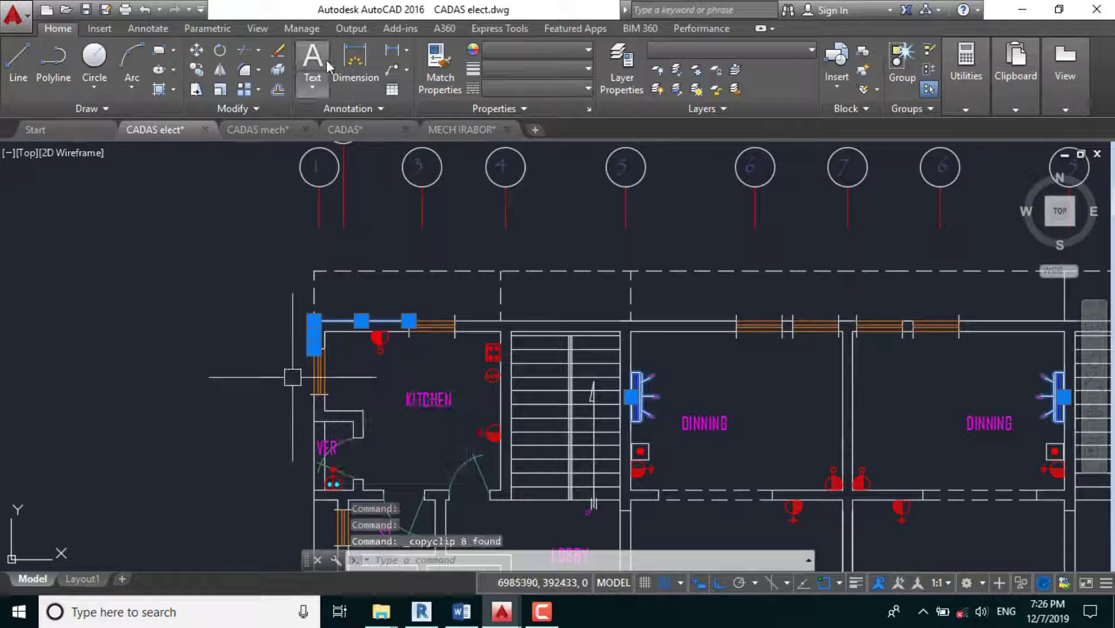
pyautogui.click(256, 129)
# Delete the two stray symbols beside the CADAS mech ground floor plan.
pyautogui.scroll(-5, 403, 211)
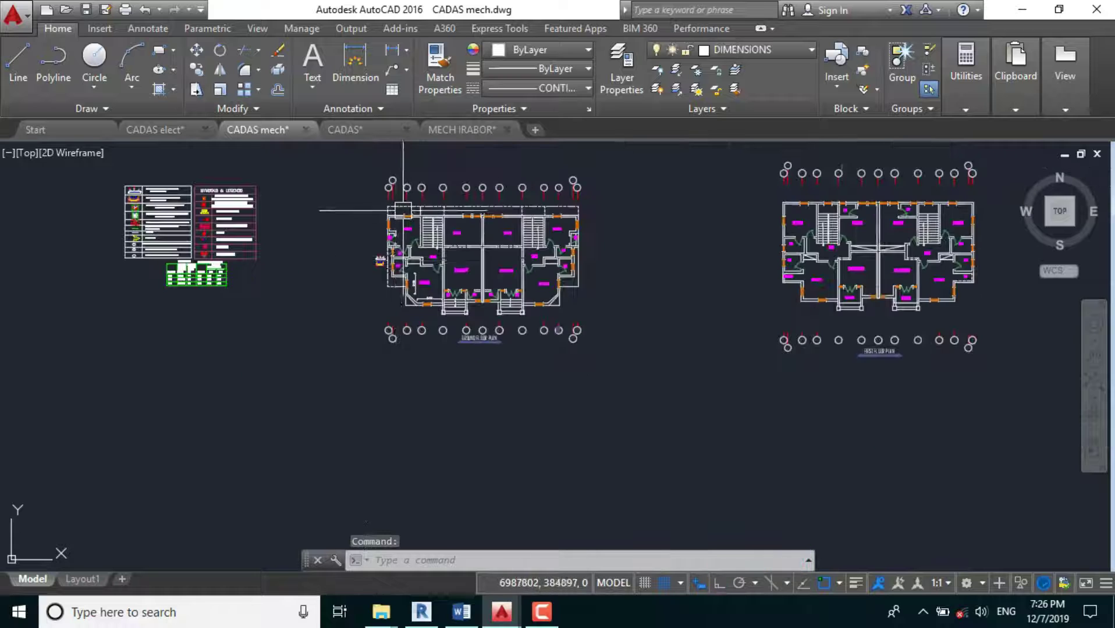
pyautogui.scroll(6, 404, 415)
pyautogui.click(291, 205)
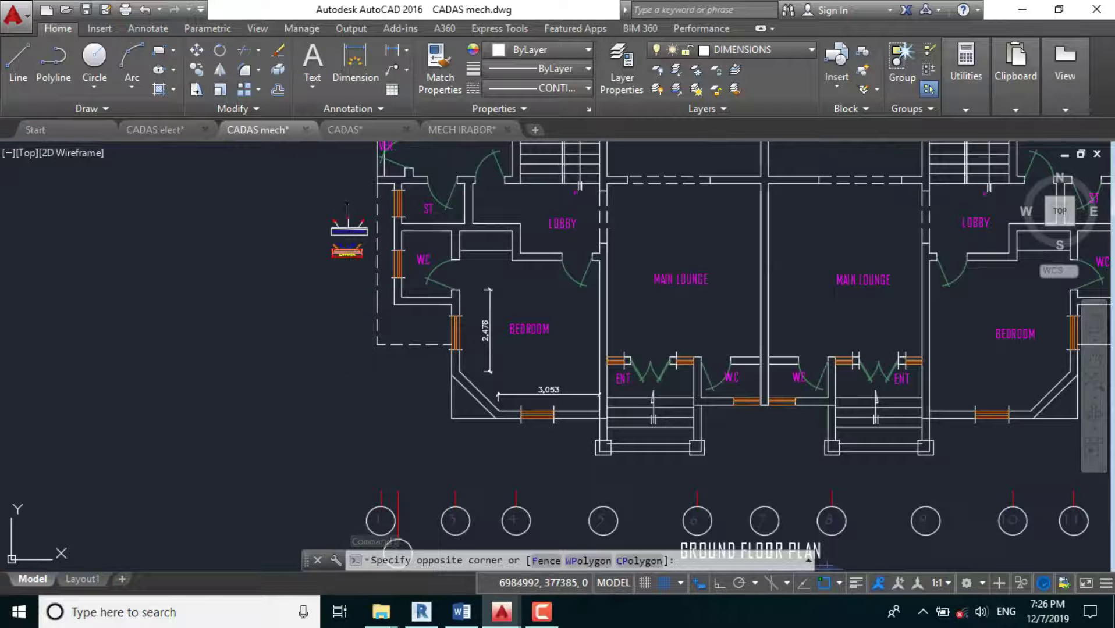
pyautogui.click(508, 338)
pyautogui.press('Delete')
# Paste the copied AC units and connection boxes just below the ground floor plan.
pyautogui.scroll(-6, 502, 343)
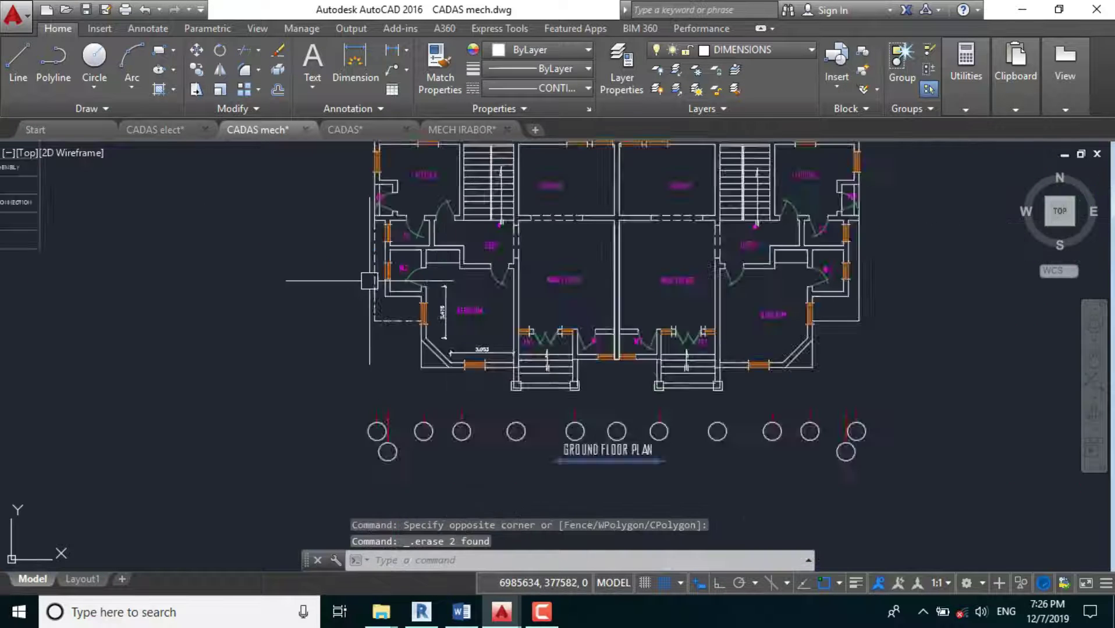
pyautogui.scroll(4, 396, 394)
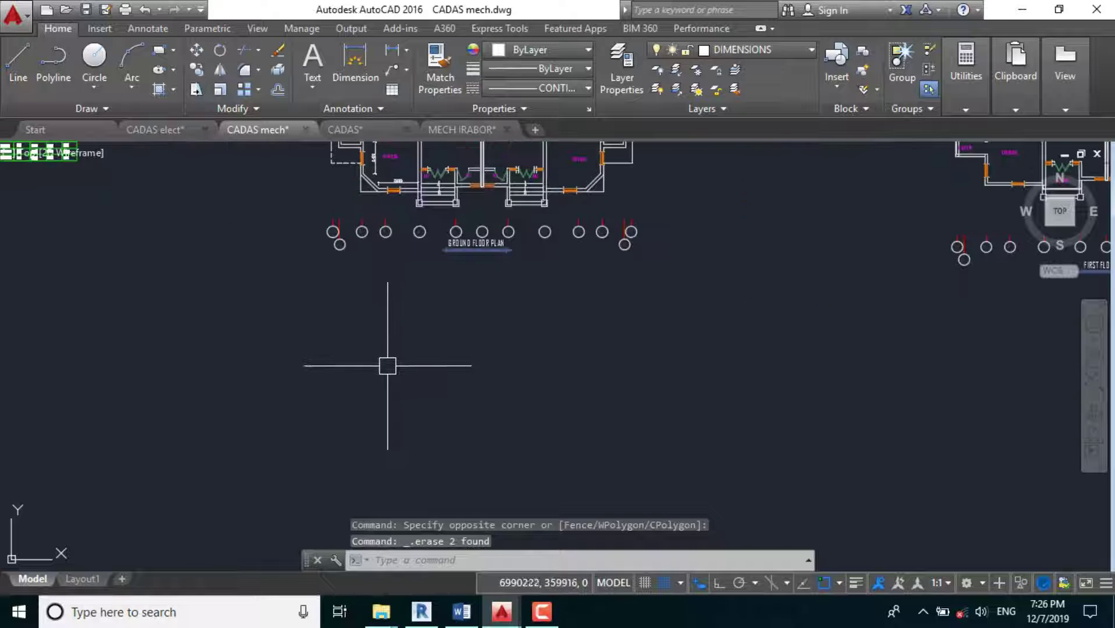
pyautogui.hotkey('ctrl', 'v')
pyautogui.scroll(-2, 393, 431)
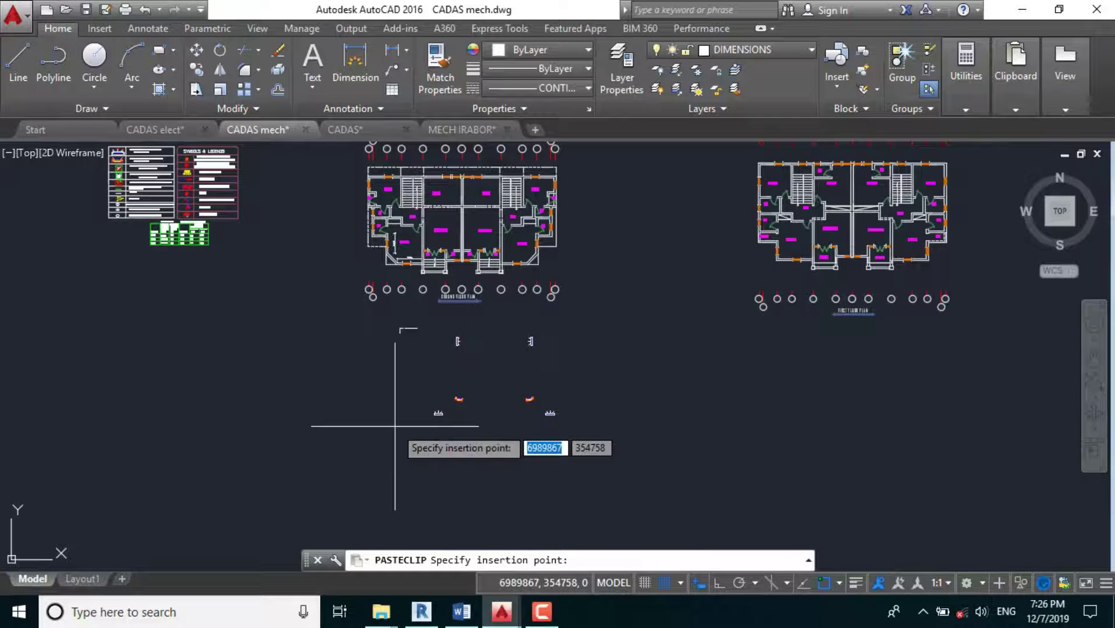
pyautogui.scroll(4, 425, 378)
pyautogui.scroll(-4, 446, 346)
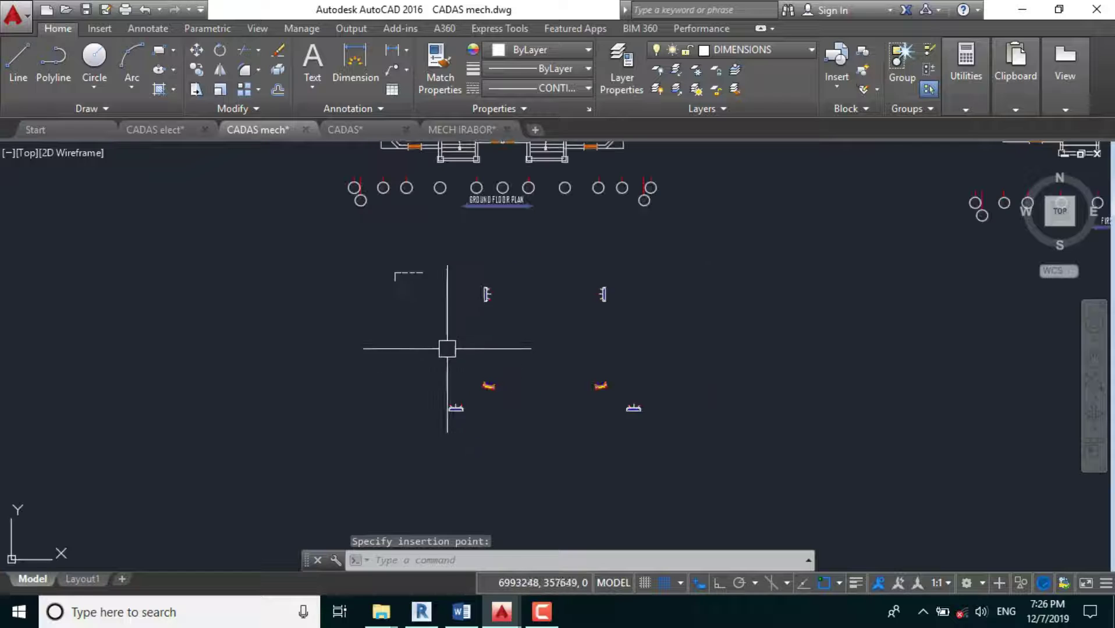
pyautogui.click(447, 337)
pyautogui.click(593, 413)
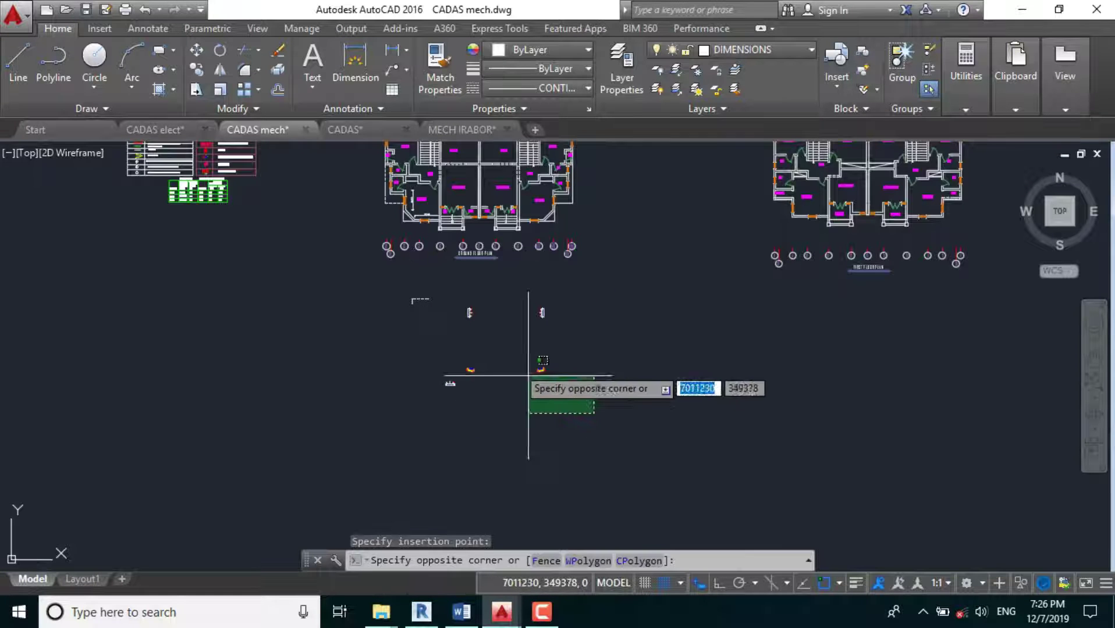
pyautogui.click(437, 298)
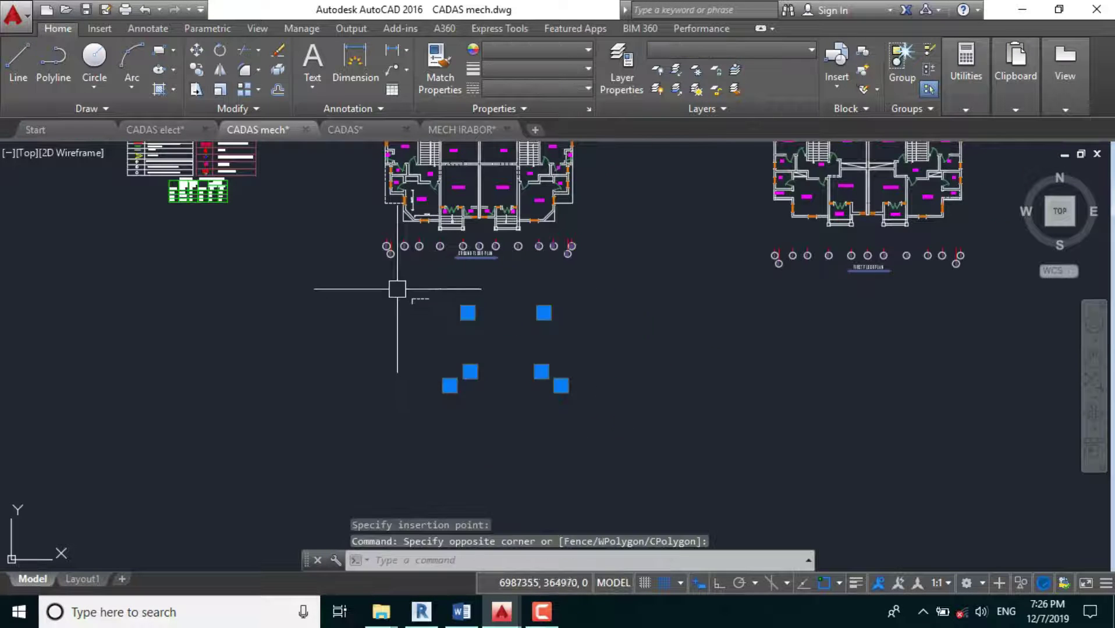
pyautogui.scroll(4, 396, 291)
# Move the pasted AC units and connection boxes from the dashed corner to the kitchen's outer corner.
pyautogui.press('Return')
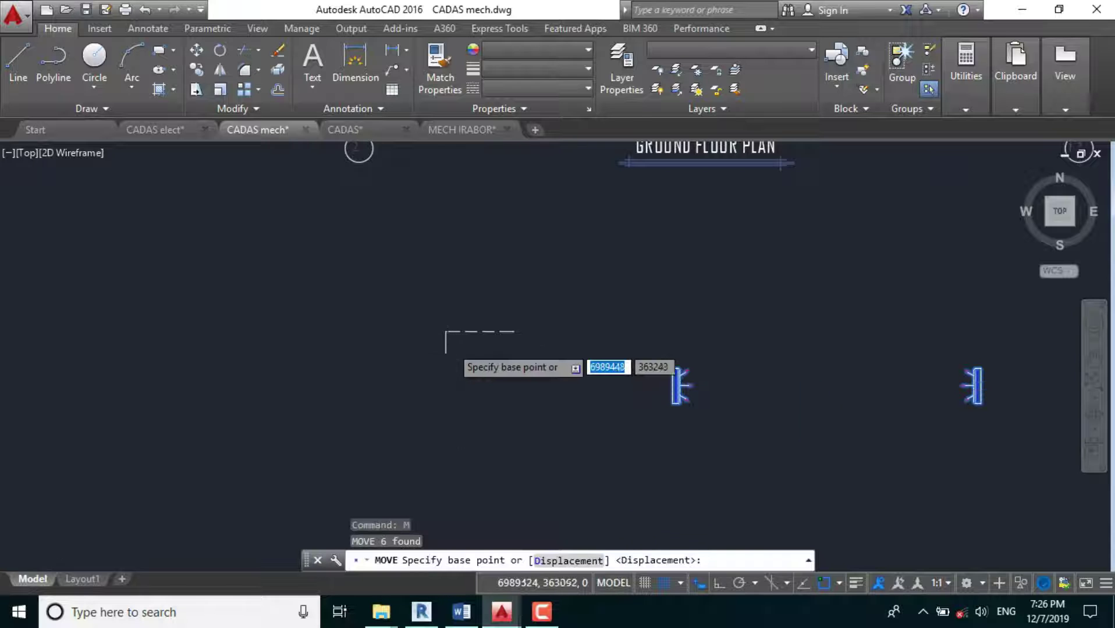
pyautogui.scroll(5, 451, 326)
pyautogui.press('F3')
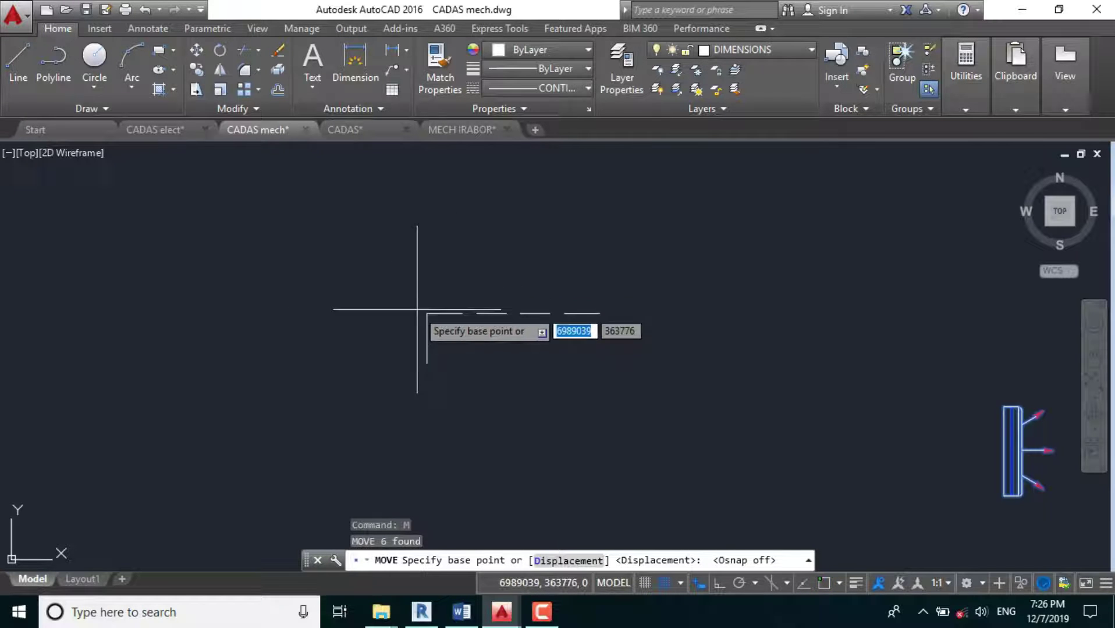
pyautogui.press('F3')
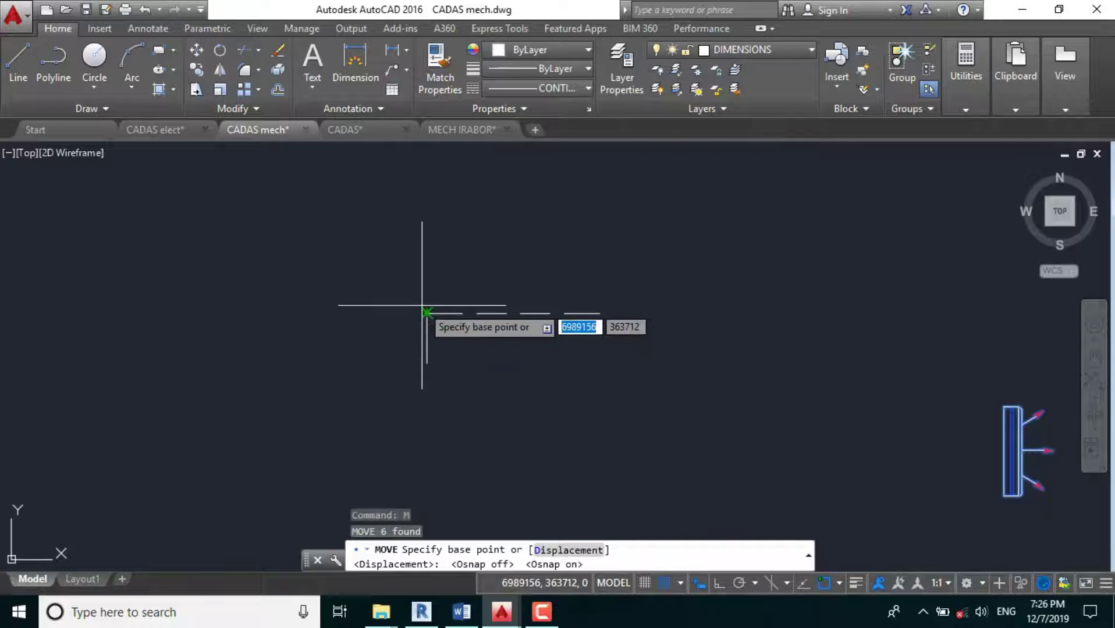
pyautogui.click(428, 316)
pyautogui.scroll(-6, 396, 373)
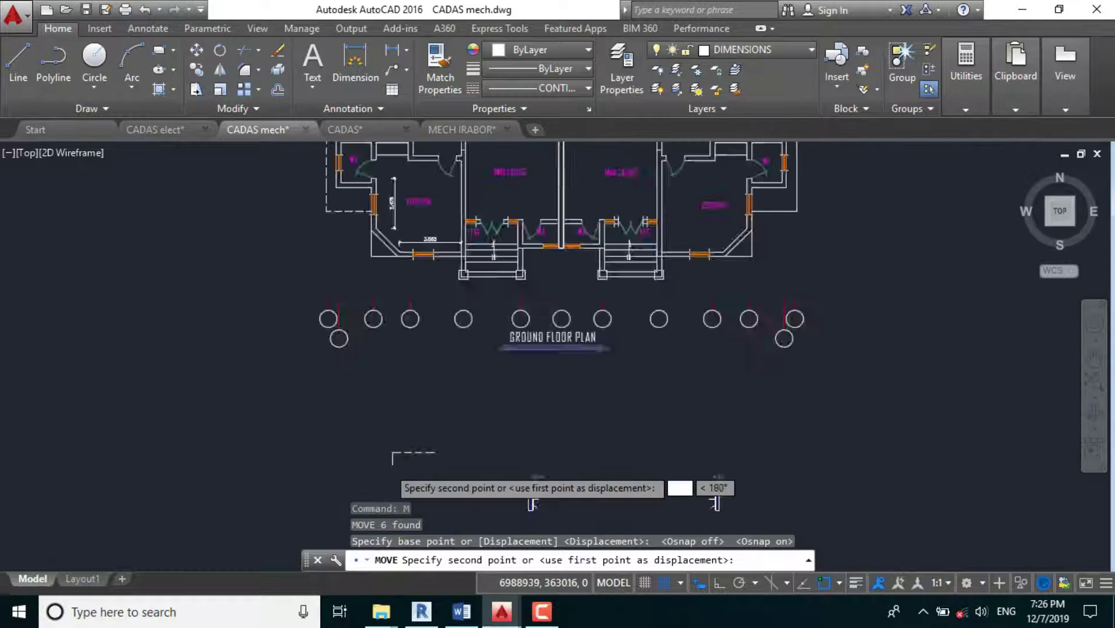
pyautogui.scroll(5, 397, 366)
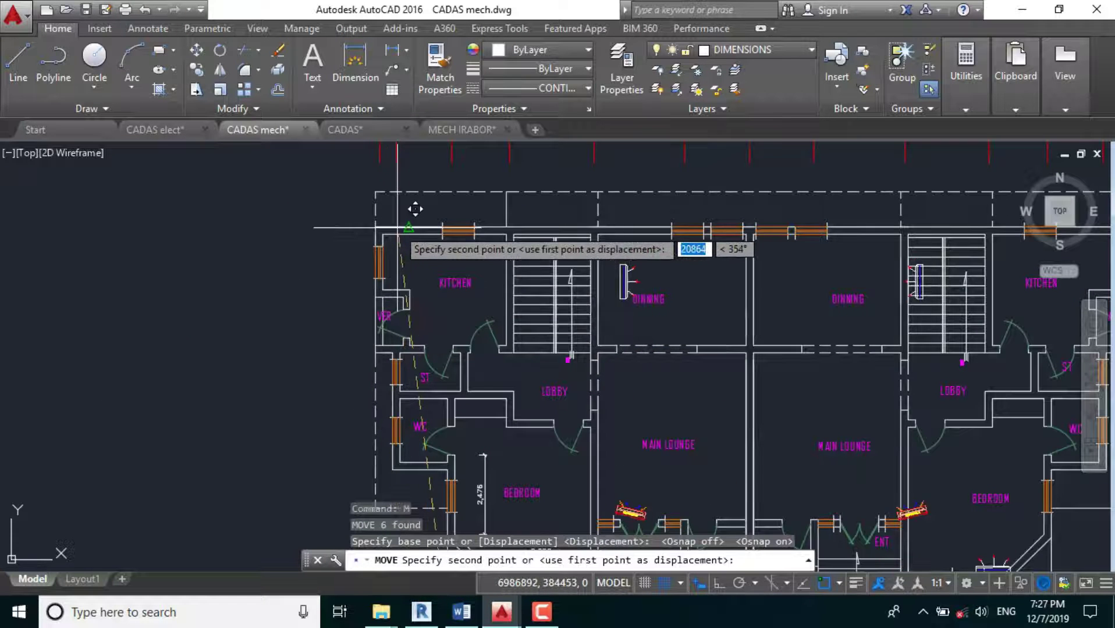
pyautogui.scroll(3, 411, 211)
pyautogui.click(338, 220)
pyautogui.scroll(-6, 339, 223)
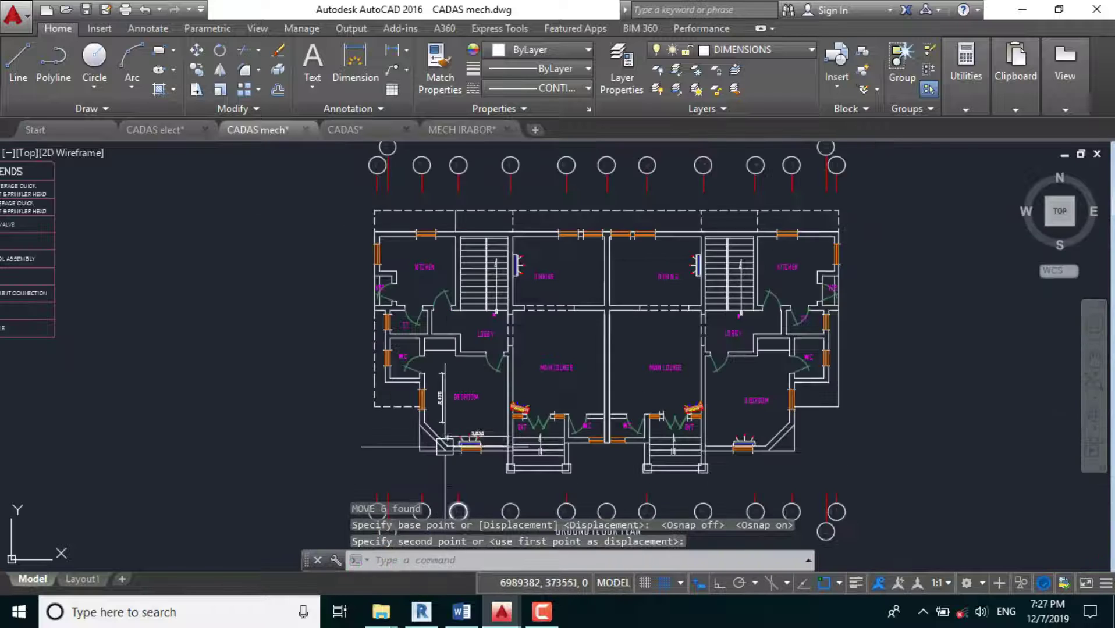
pyautogui.scroll(2, 443, 421)
pyautogui.scroll(-5, 443, 421)
pyautogui.scroll(6, 415, 475)
# Window-select the two leftover dashed lines and erase them.
pyautogui.click(415, 474)
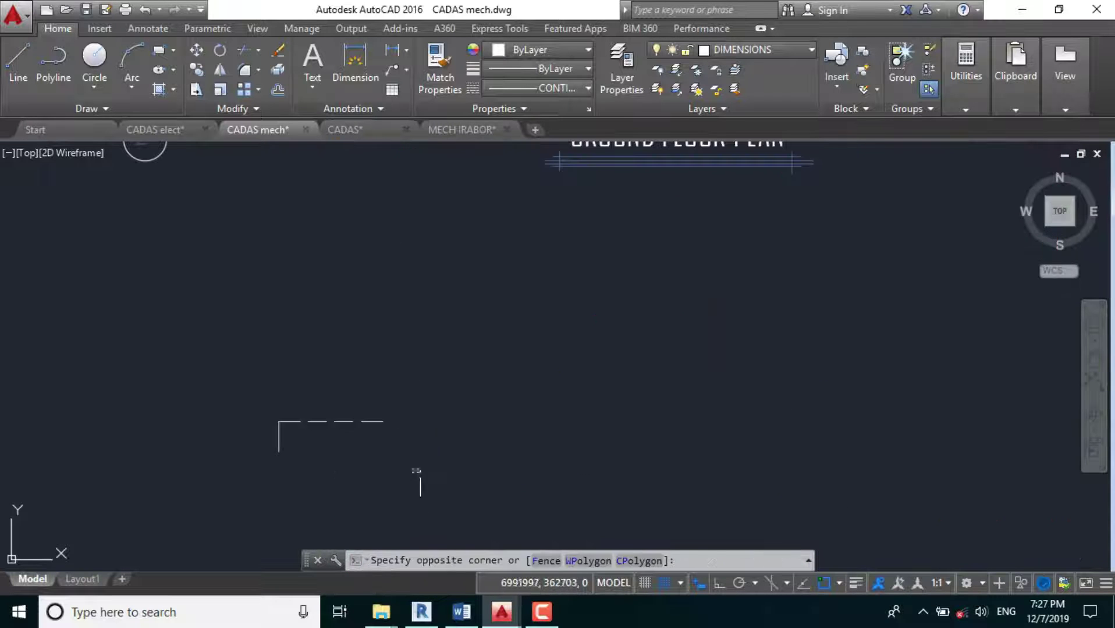
pyautogui.click(255, 380)
pyautogui.press('Delete')
pyautogui.scroll(-5, 483, 385)
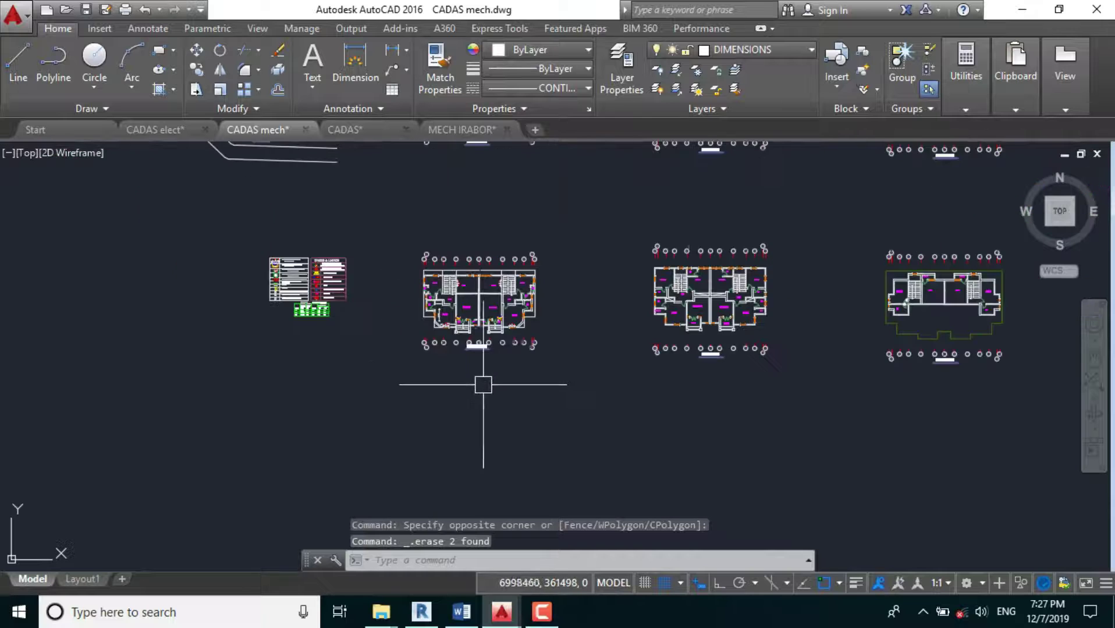
pyautogui.scroll(8, 457, 249)
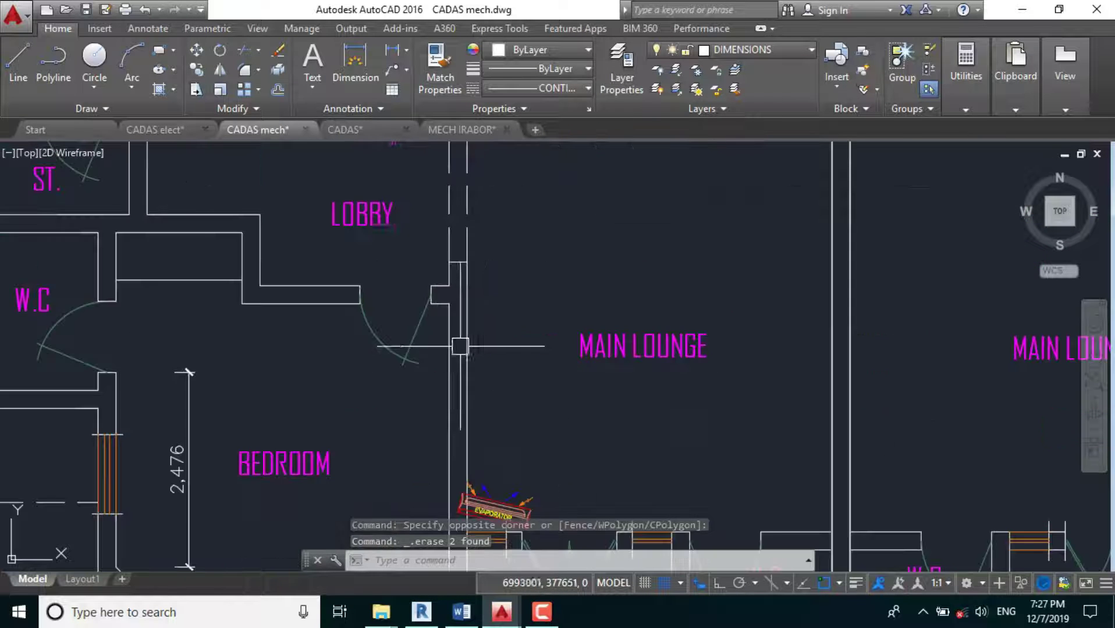
pyautogui.scroll(-3, 356, 403)
pyautogui.scroll(4, 356, 403)
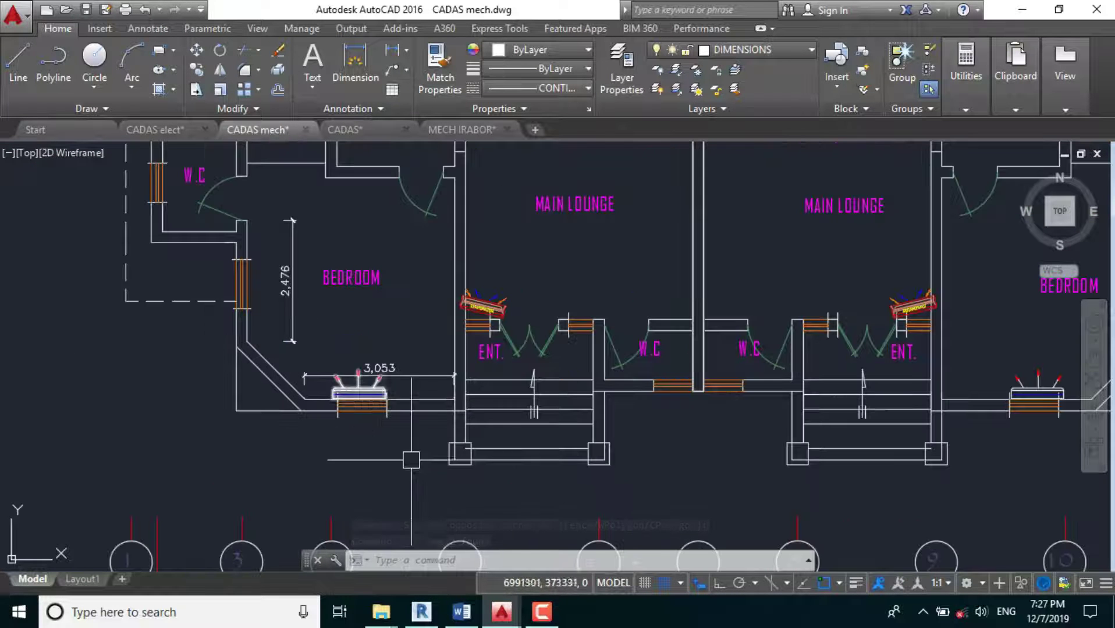
pyautogui.scroll(-4, 395, 391)
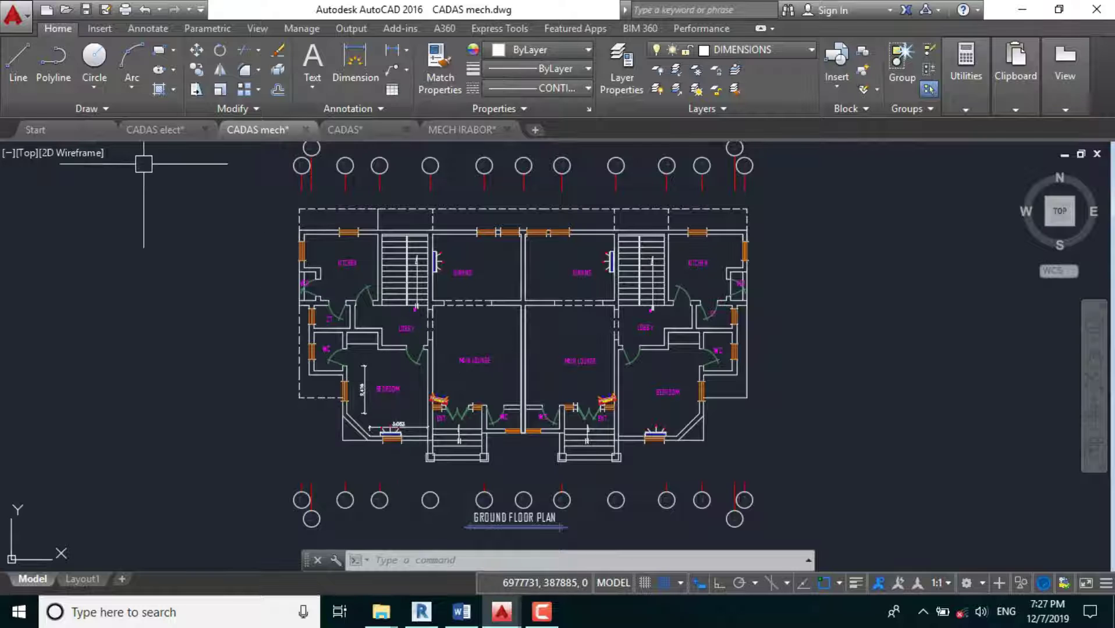
# Pan and zoom the CADAS elect drawing to show the ground and first floor plans.
pyautogui.scroll(4, 289, 169)
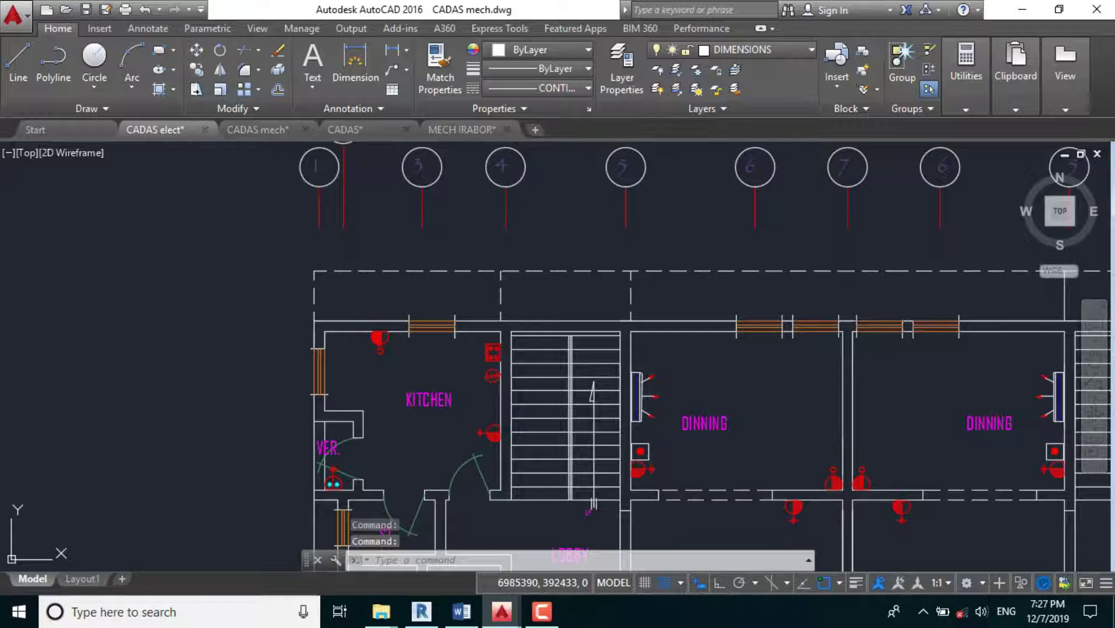
pyautogui.scroll(-6, 291, 289)
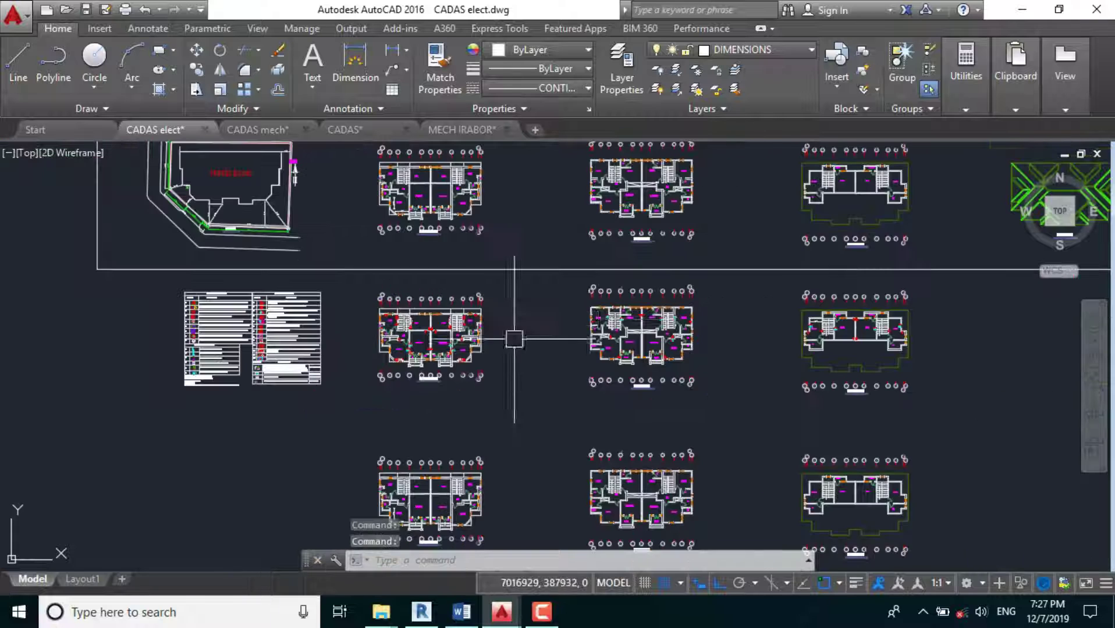
pyautogui.scroll(3, 676, 342)
pyautogui.moveTo(590, 298); pyautogui.dragTo(323, 299, button='middle')
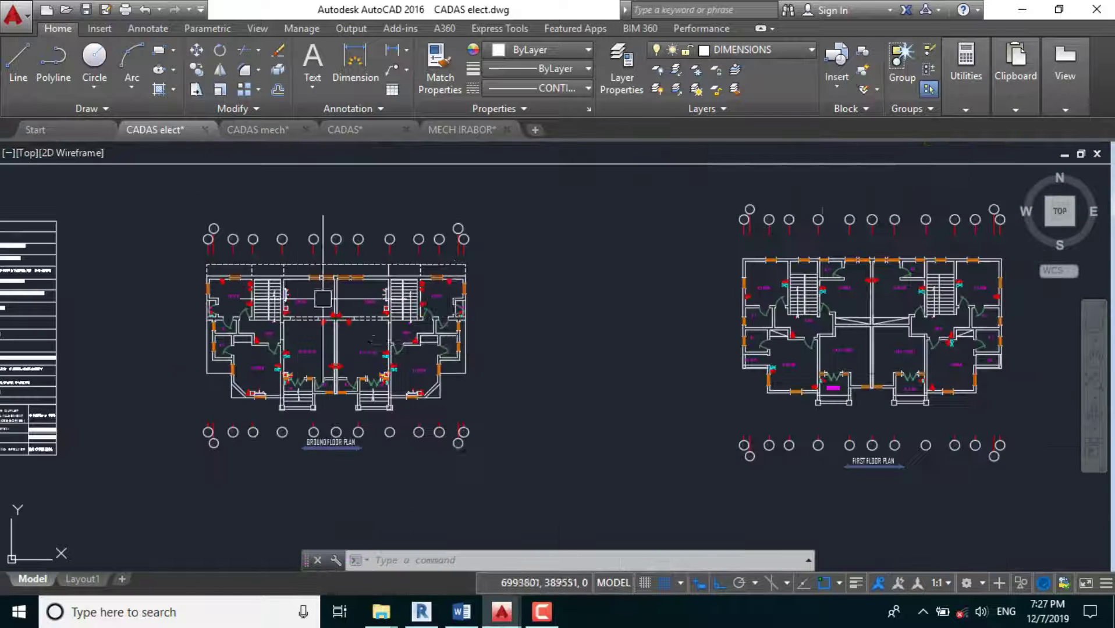
pyautogui.scroll(2, 273, 384)
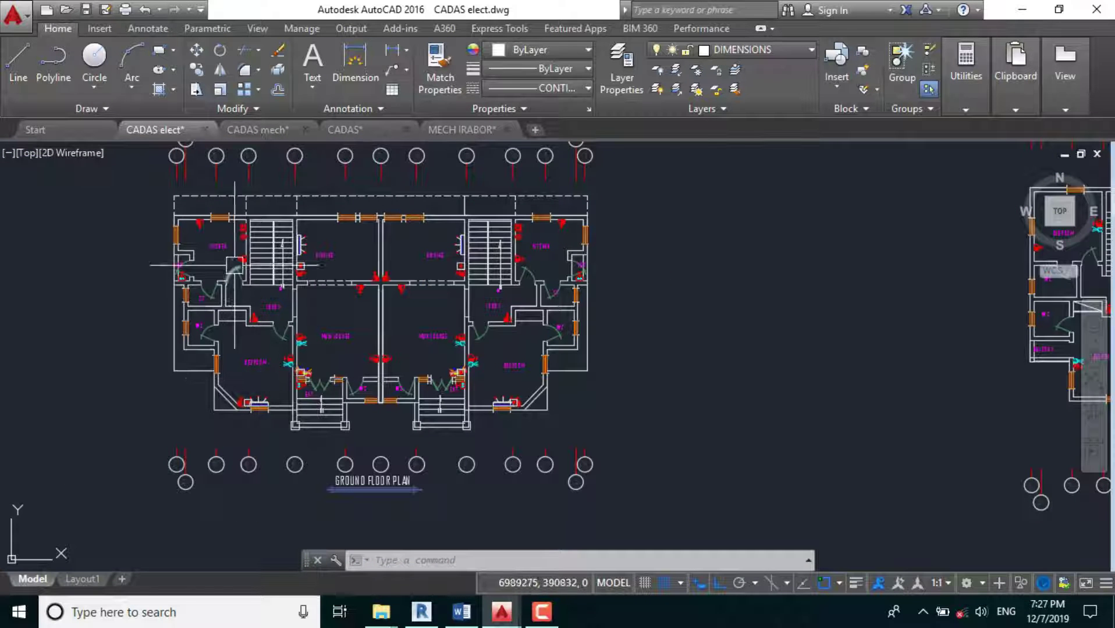